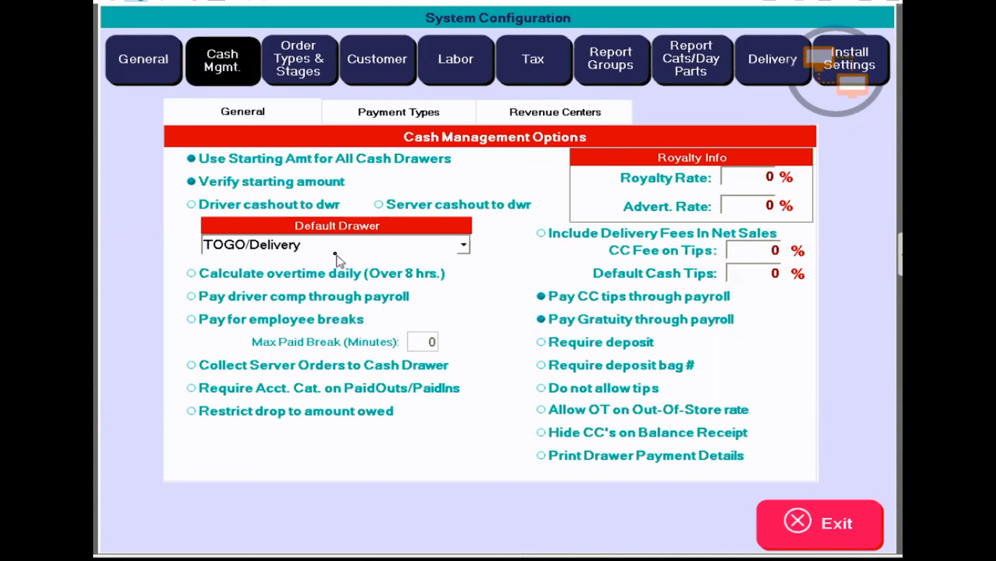
Try the Restrict drop to amount owed option and switch it back off.
click(321, 290)
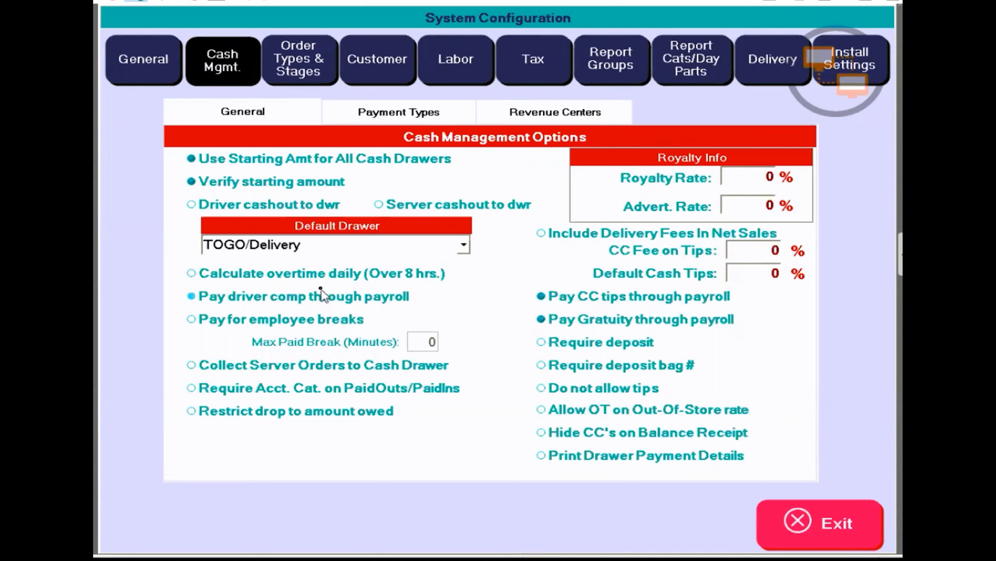
click(314, 301)
click(541, 319)
click(568, 355)
click(317, 414)
click(329, 393)
click(321, 417)
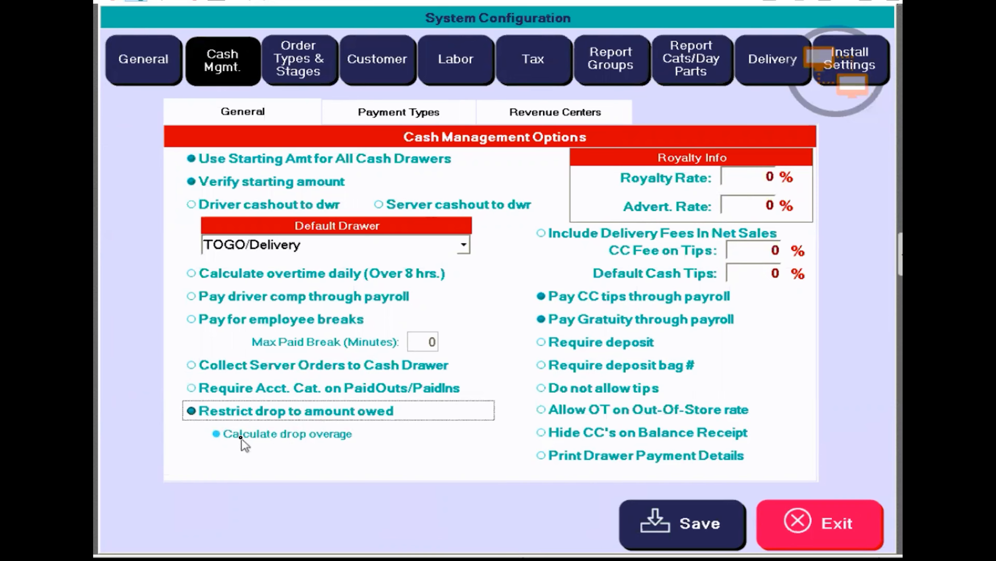
click(196, 413)
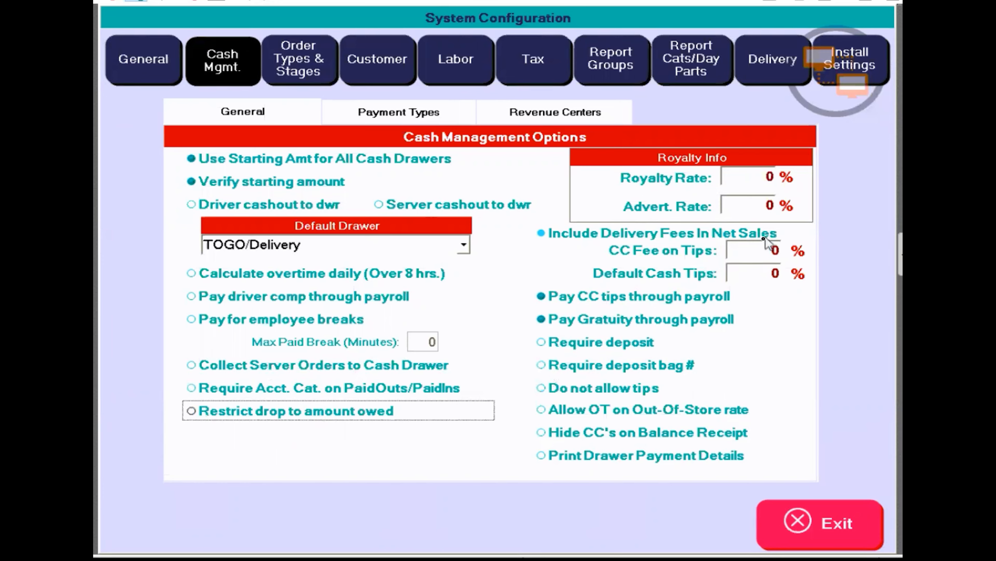
Set CC Fee on Tips to 3% in the cash management options and save.
click(771, 249)
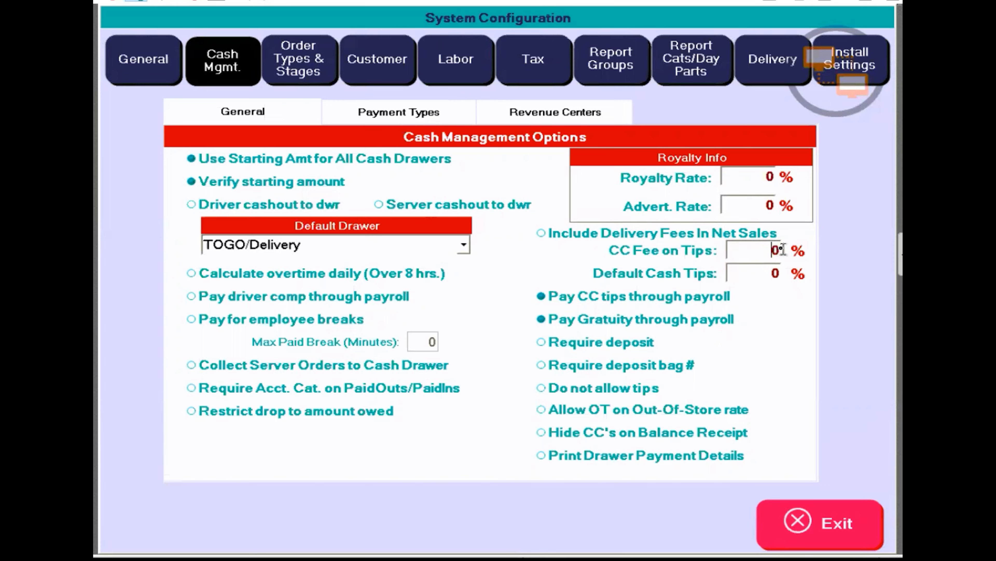
click(780, 250)
key(BackSpace)
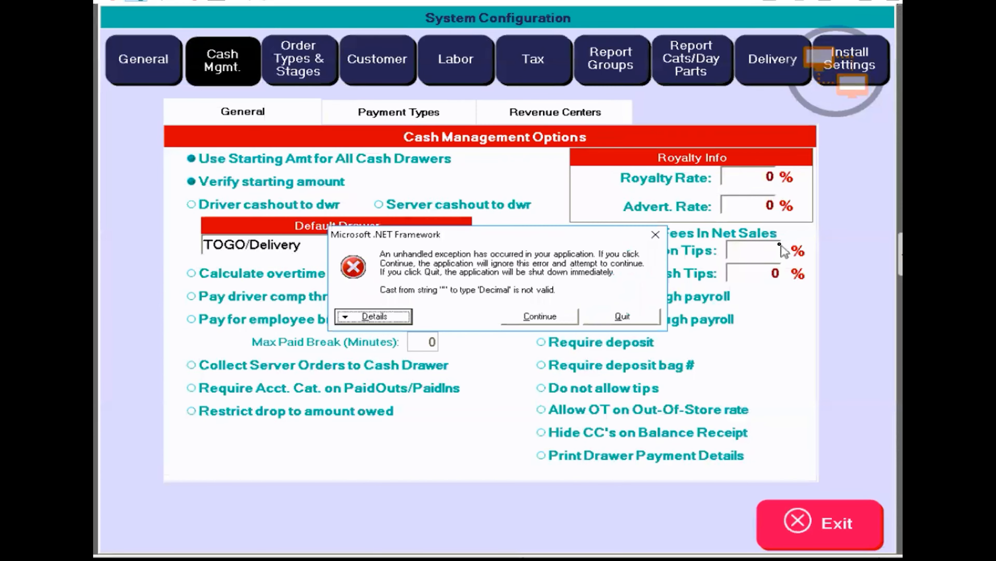
click(547, 314)
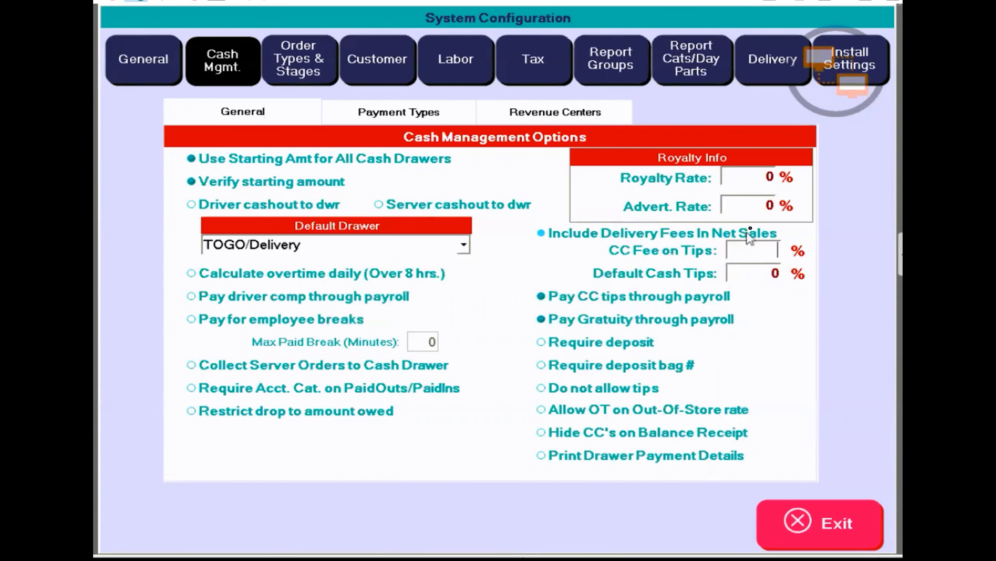
text(3)
click(696, 518)
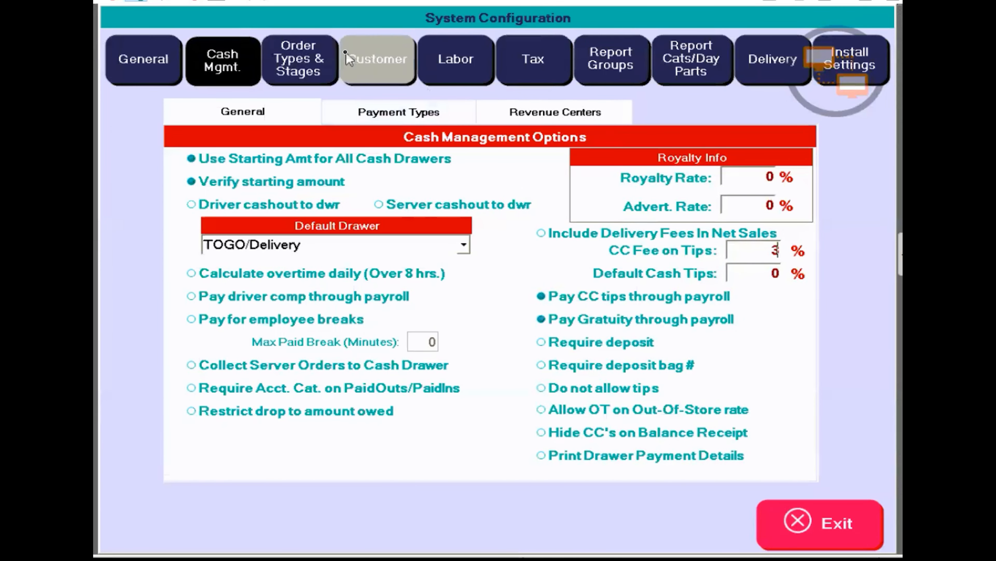
Review the gratuity setting in the General options and return to the cash management options.
click(157, 60)
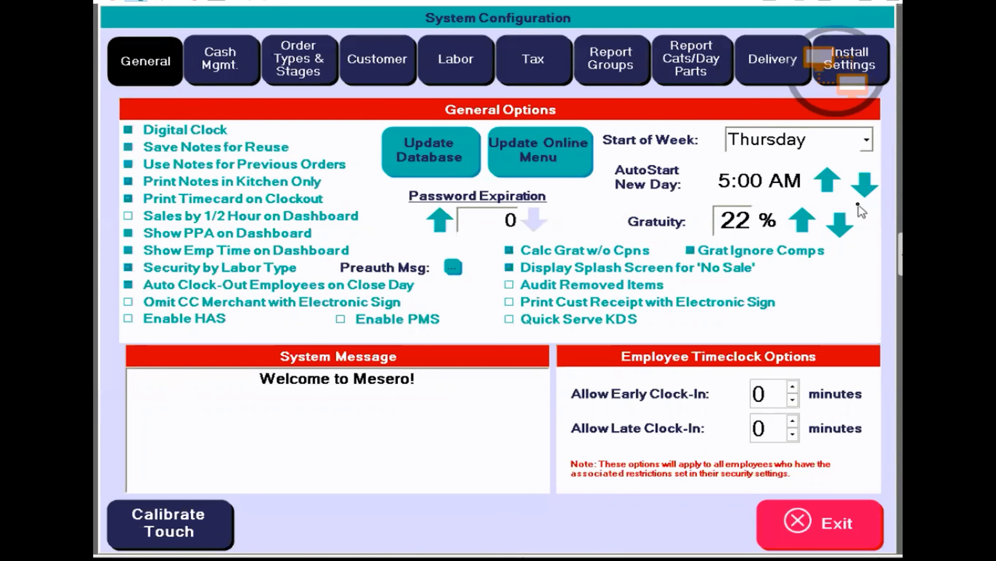
click(205, 67)
click(156, 67)
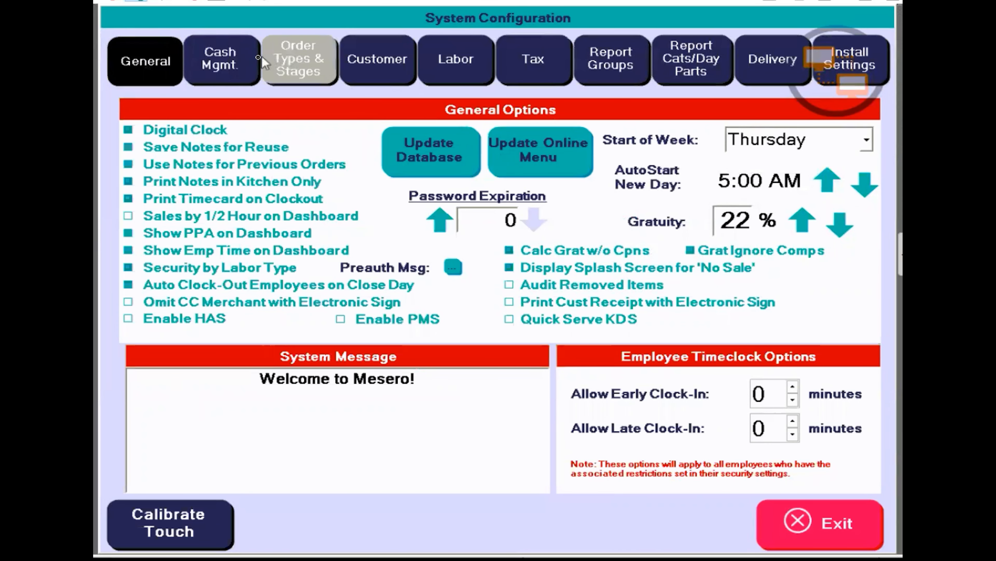
click(227, 64)
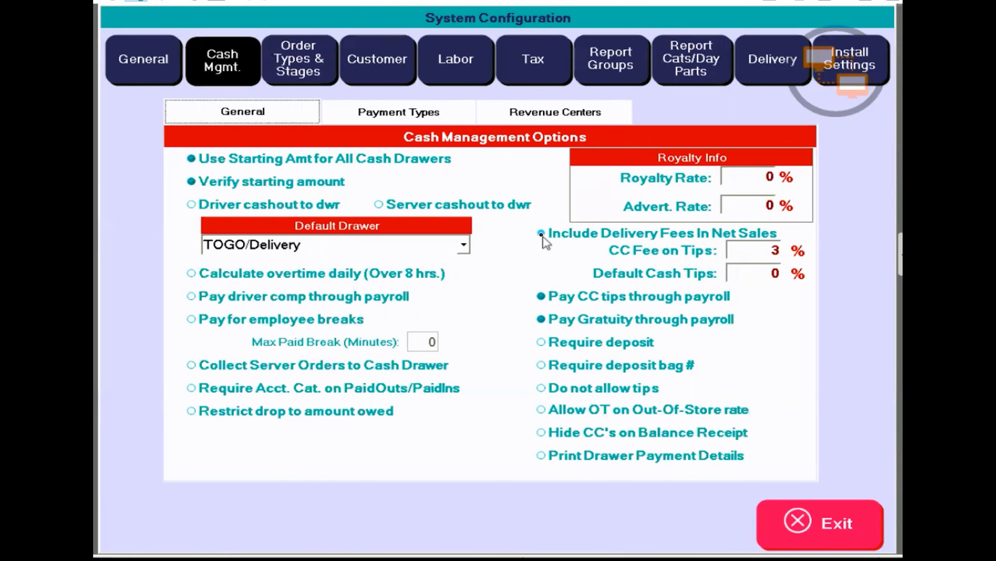
Try the Delivery Fee option in the delivery settings, switch it back off and return to cash management.
click(541, 235)
click(786, 73)
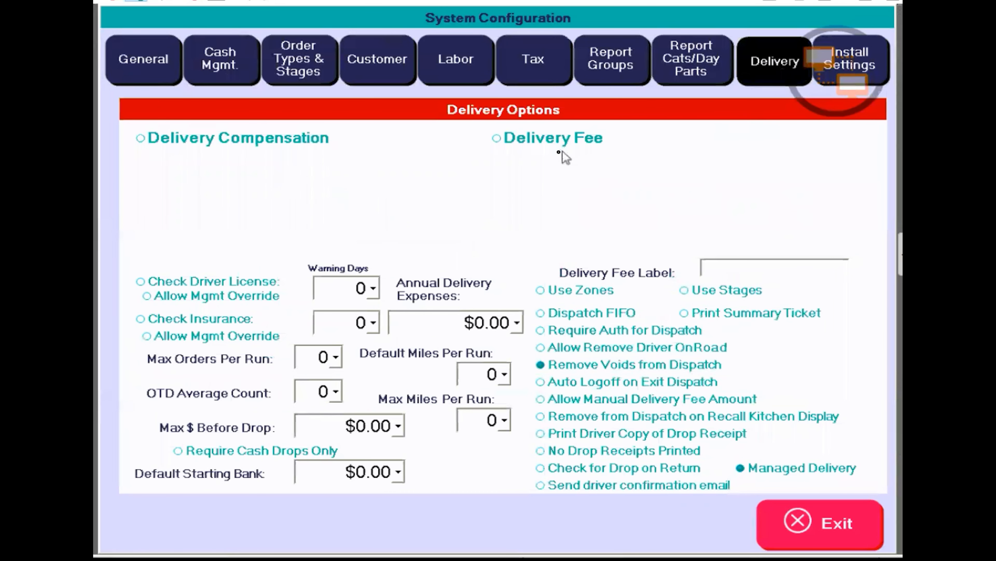
click(497, 139)
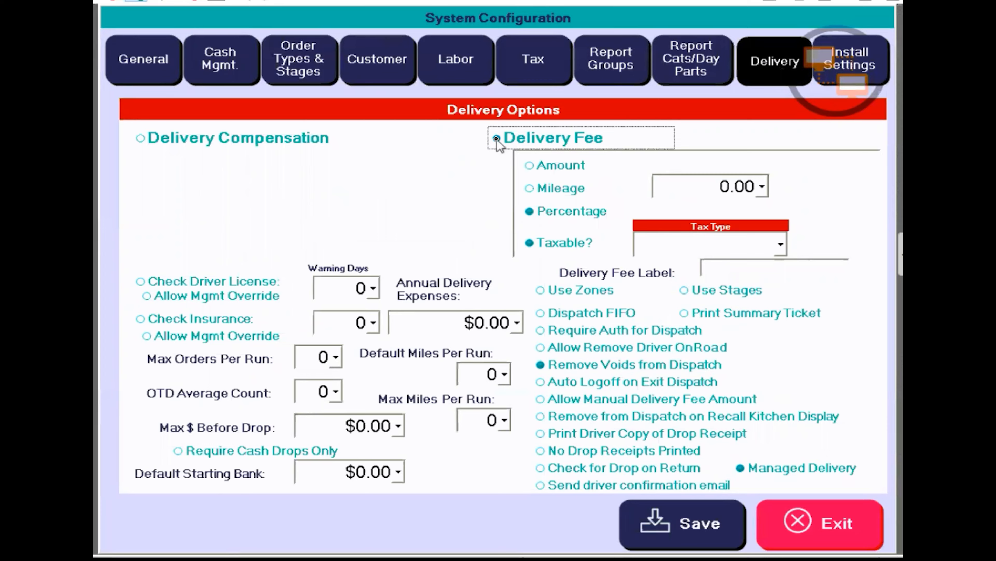
click(497, 139)
click(206, 55)
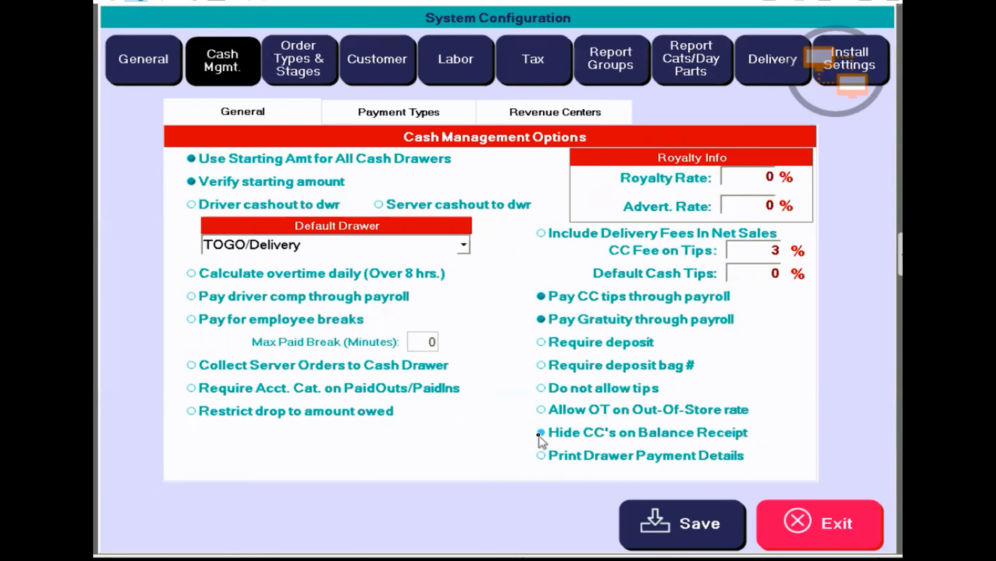
Enable Print Drawer Payment Details, look over the payment types, and save the cash management settings.
click(542, 460)
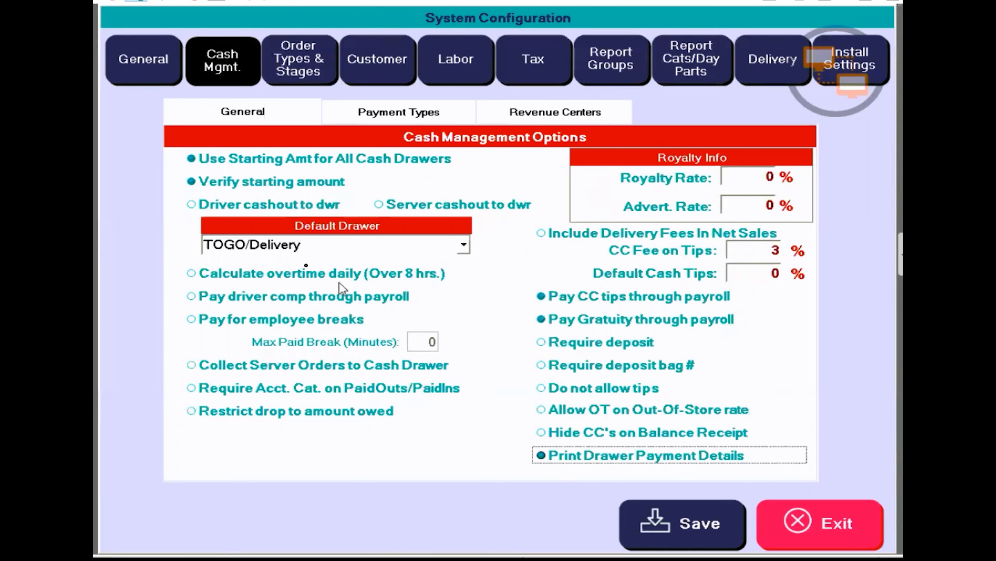
click(374, 112)
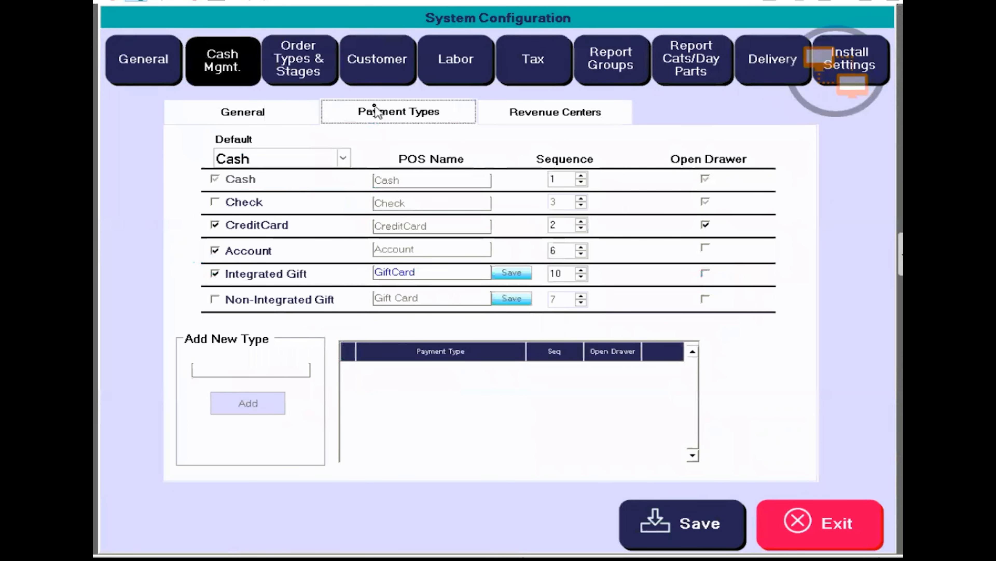
click(288, 59)
click(240, 59)
click(289, 118)
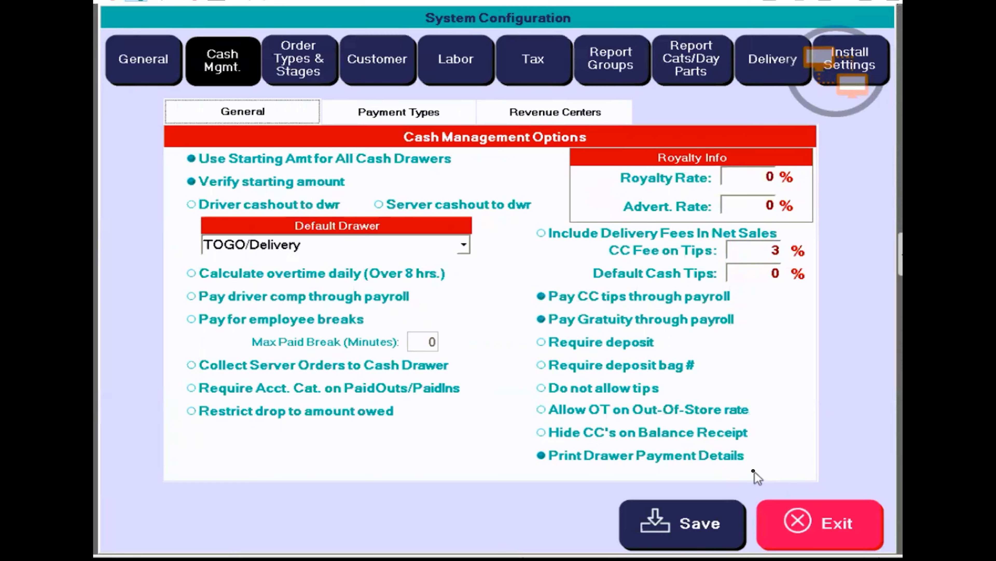
click(692, 515)
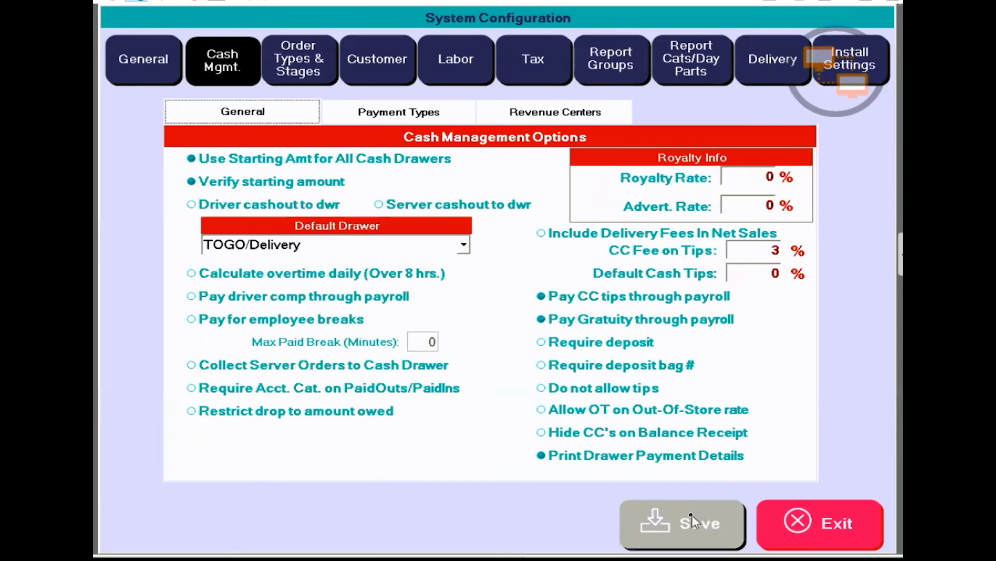
click(330, 202)
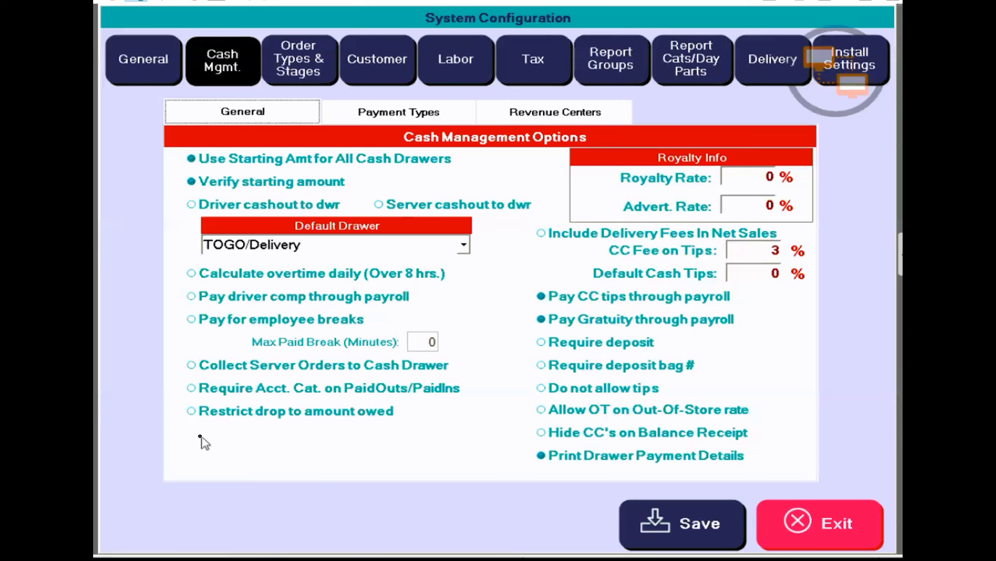
click(664, 522)
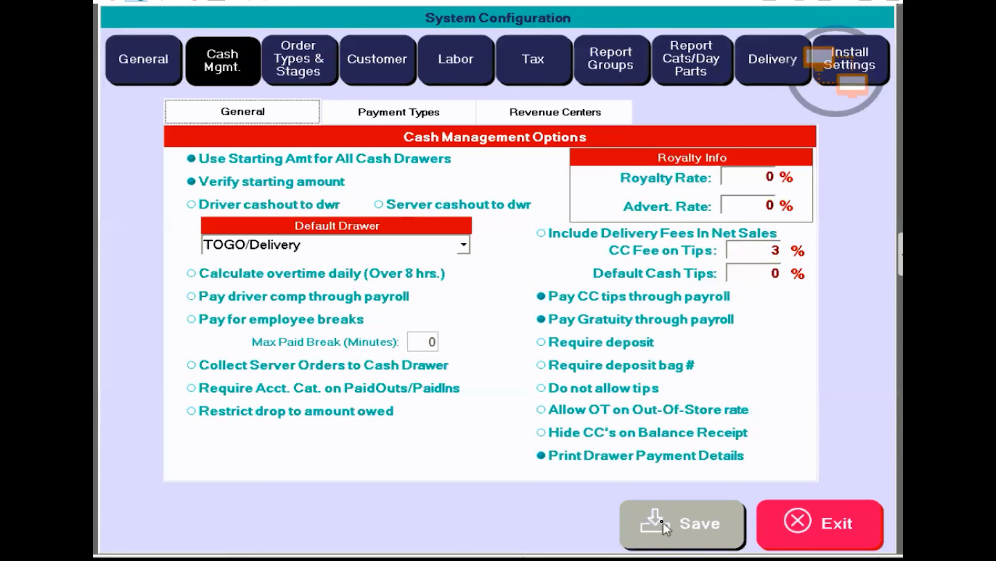
click(663, 522)
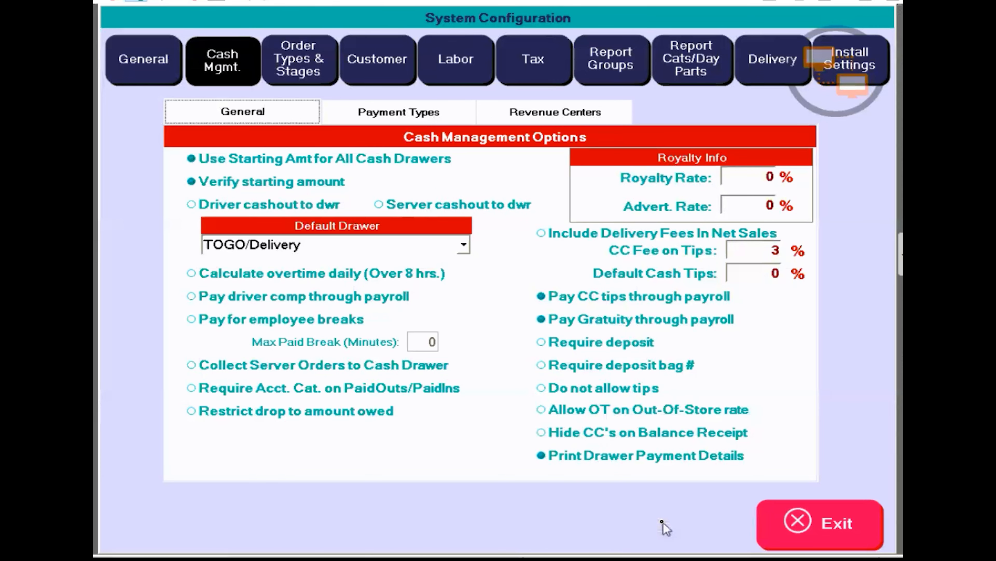
Exit the system configuration and open Employee Cashout from the cash functions.
click(155, 74)
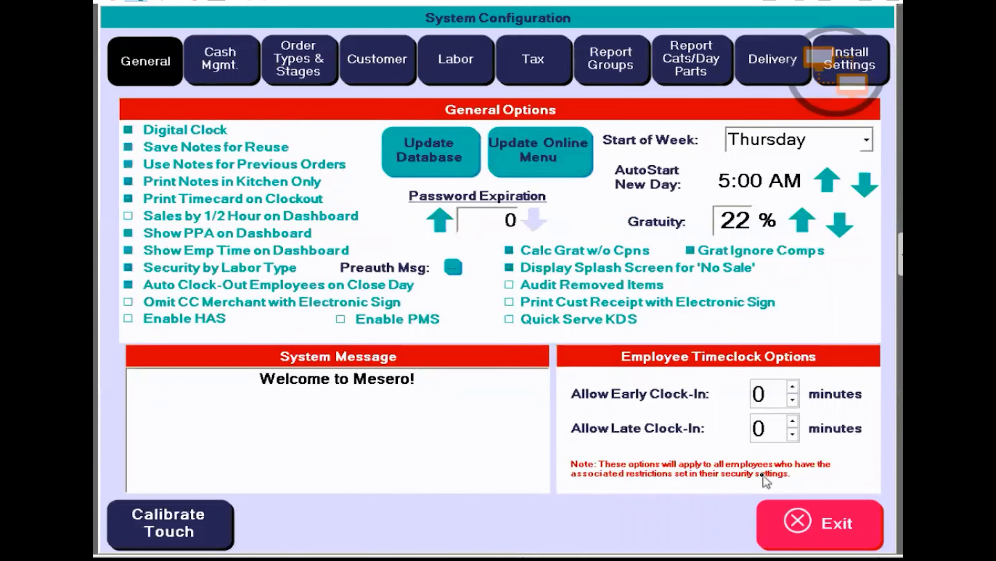
click(797, 521)
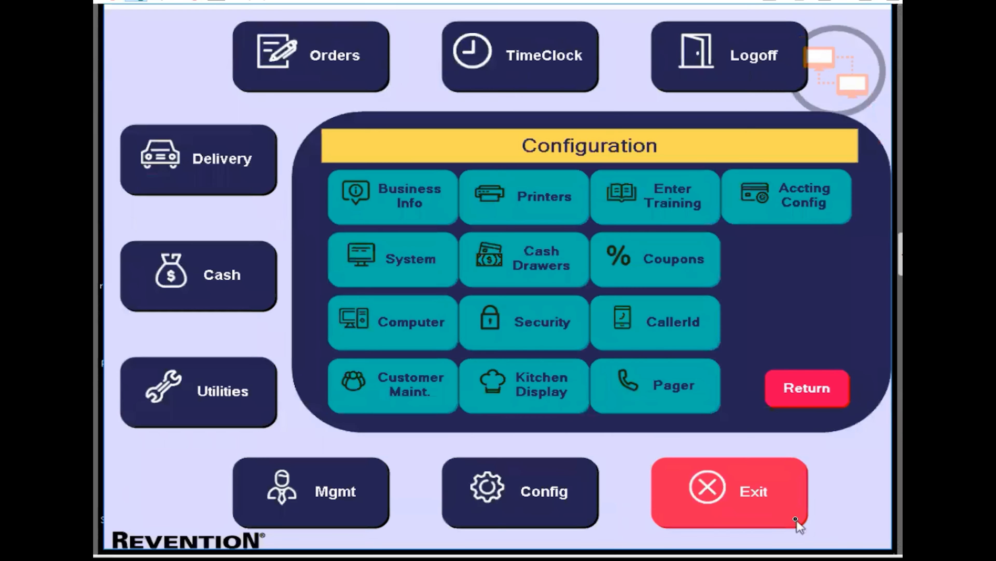
click(224, 280)
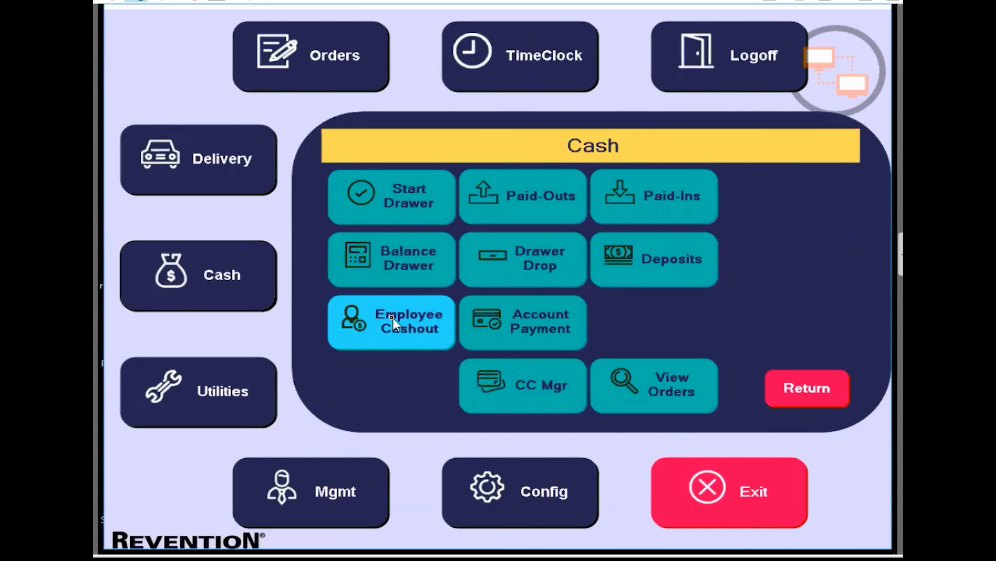
click(393, 318)
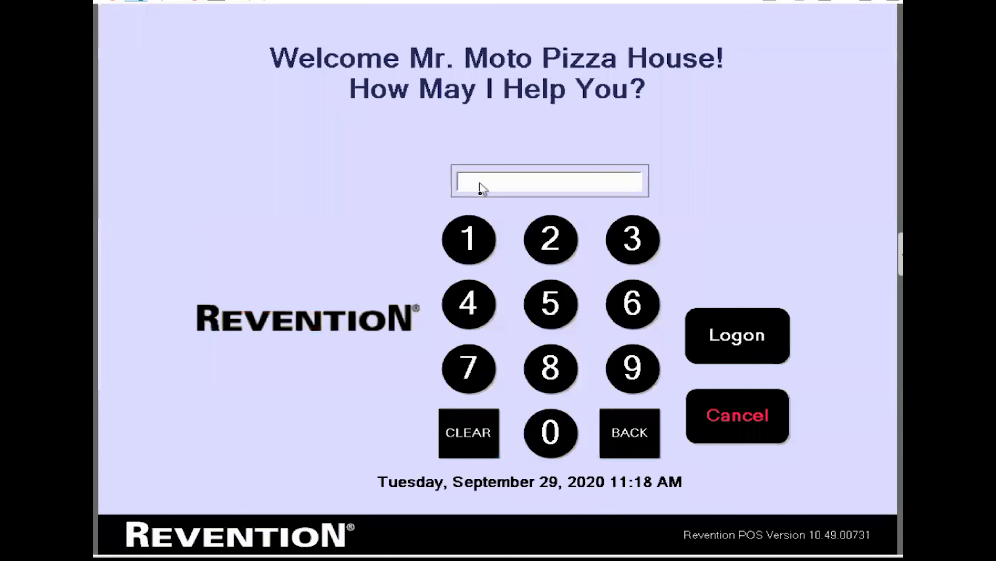
Enter the employee logon passcode and log on to the system.
text(******)
key(Return)
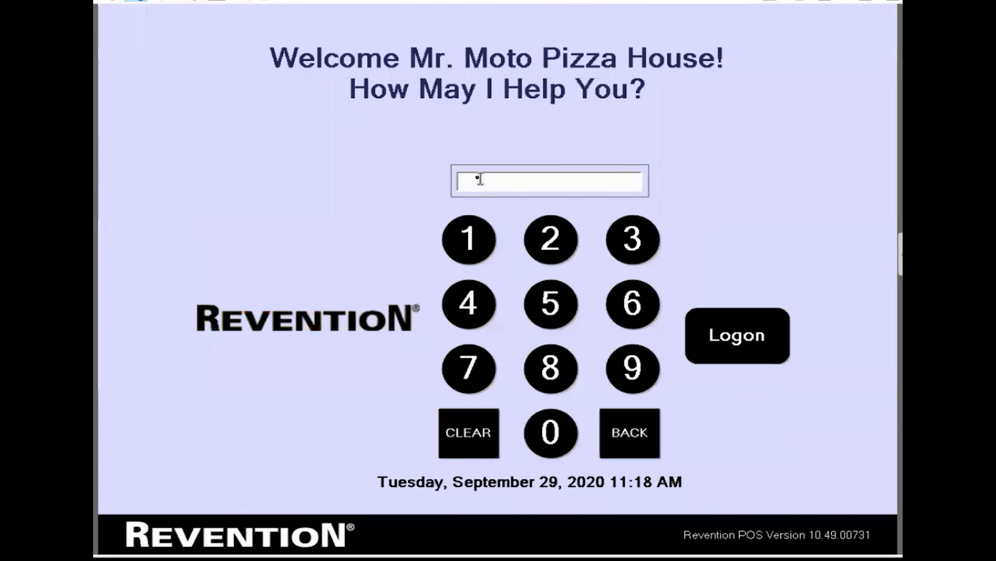
text(******)
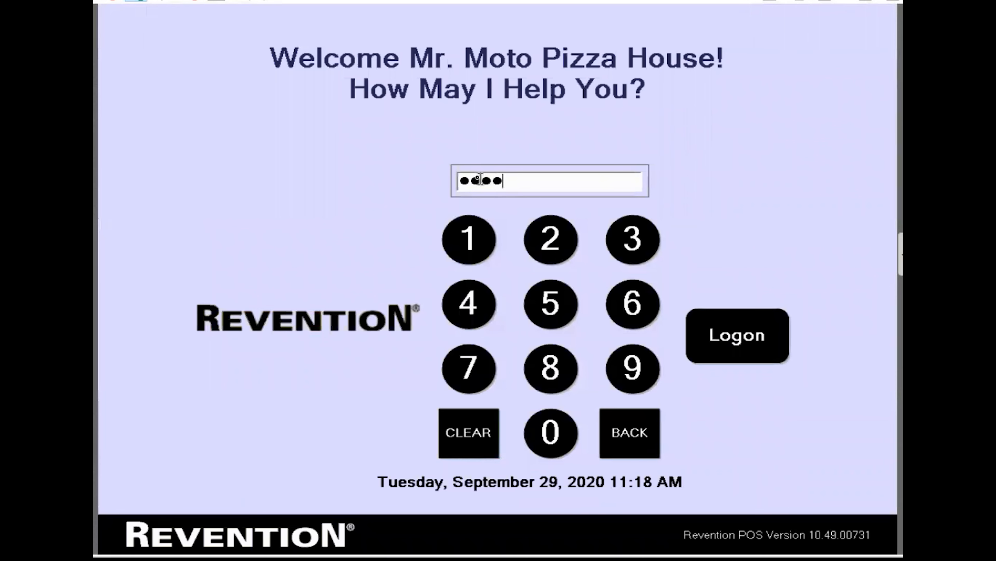
key(Return)
Open Balance Drawer from the cash functions and set the business date to 9/28/2020.
click(227, 275)
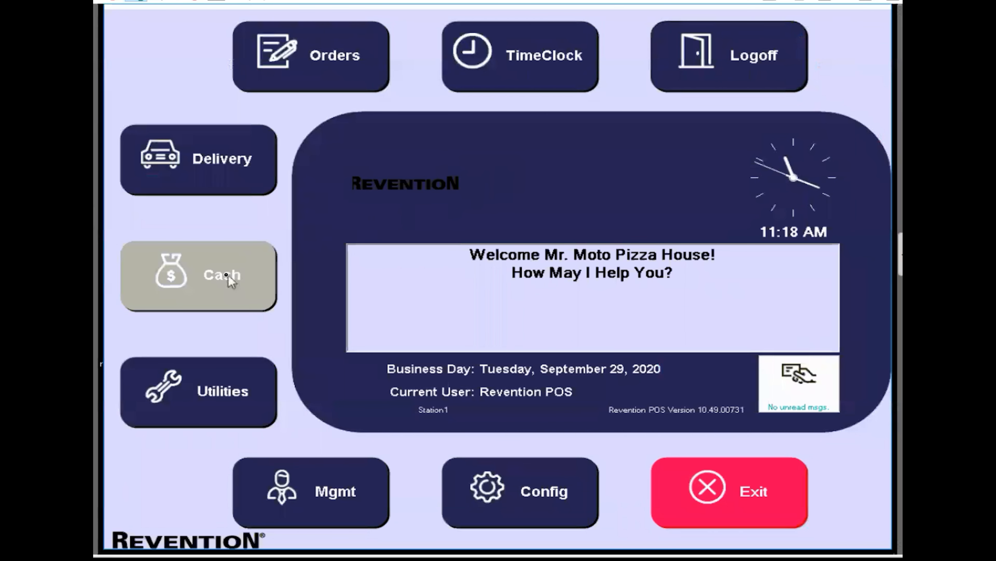
click(341, 275)
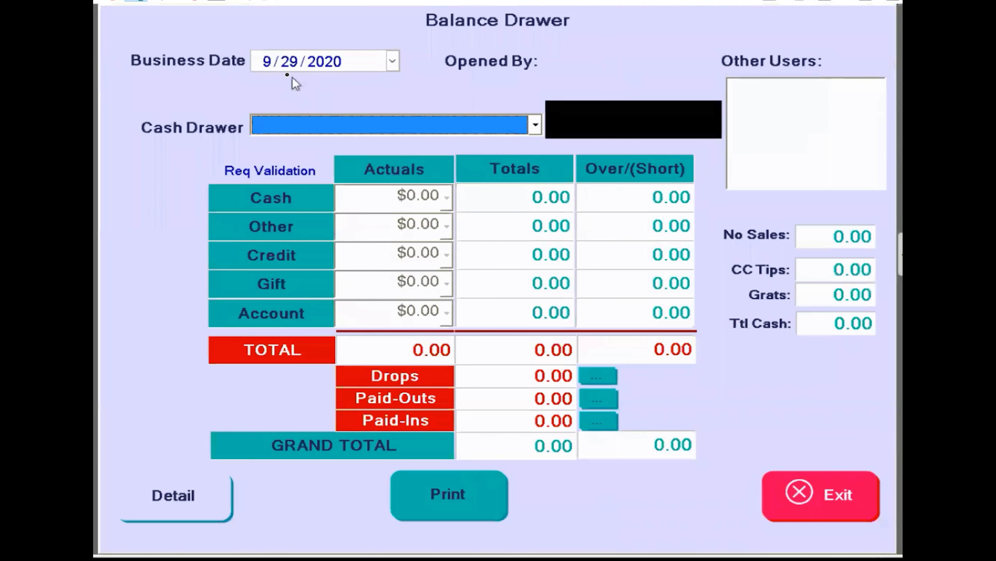
click(290, 66)
key(Down)
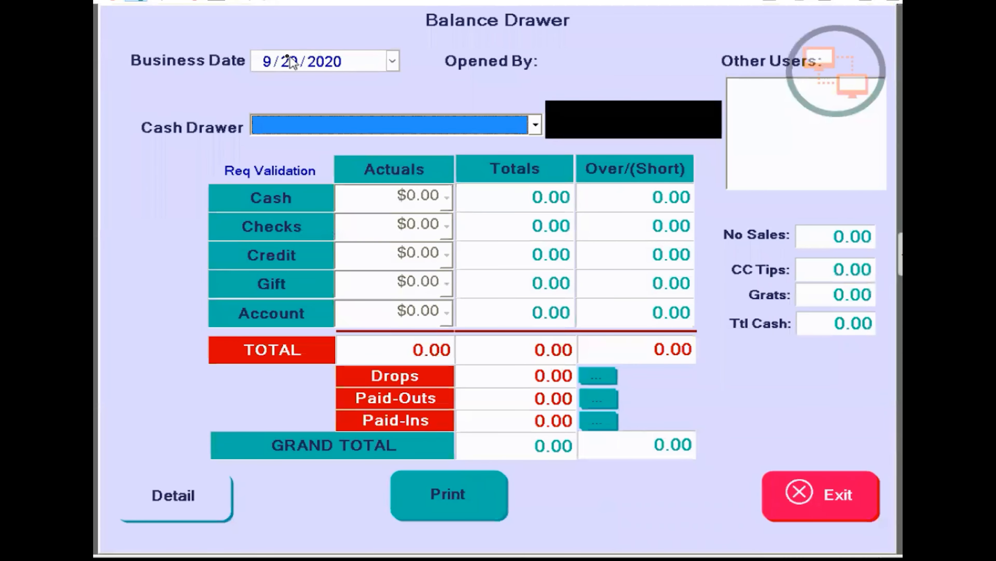
click(289, 63)
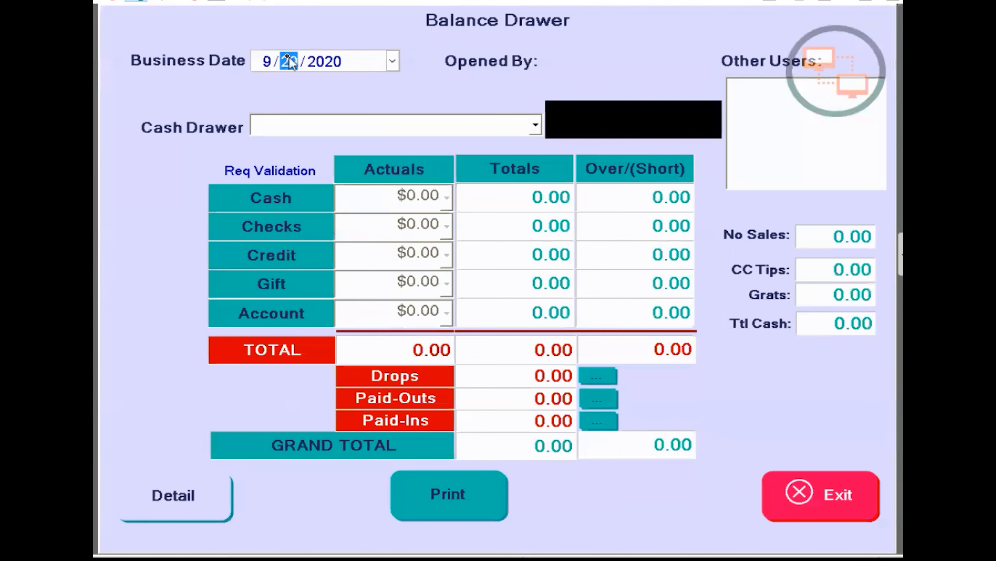
key(Down)
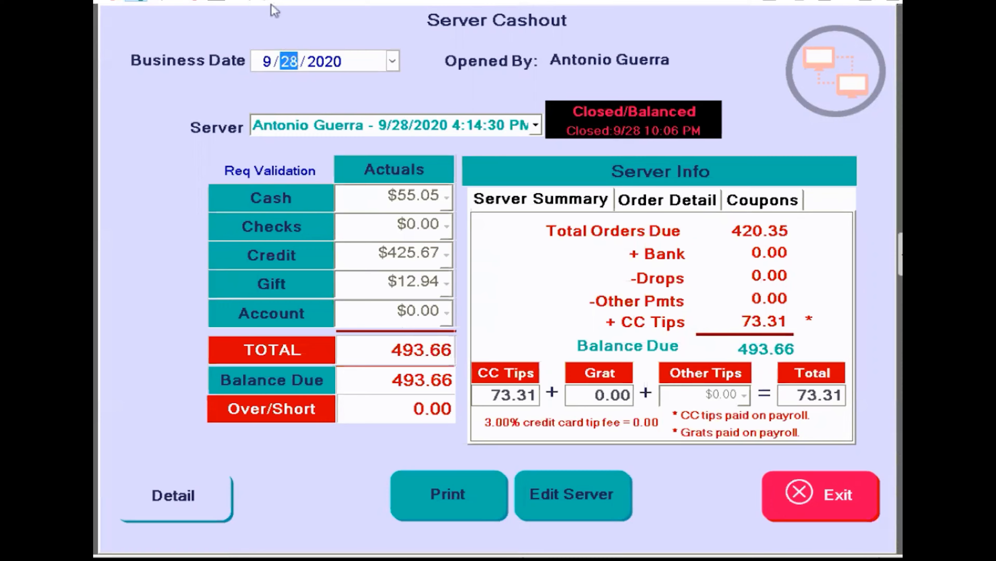
Review the list of servers, the first server's order detail and the report group amounts for 9/28/2020.
click(531, 126)
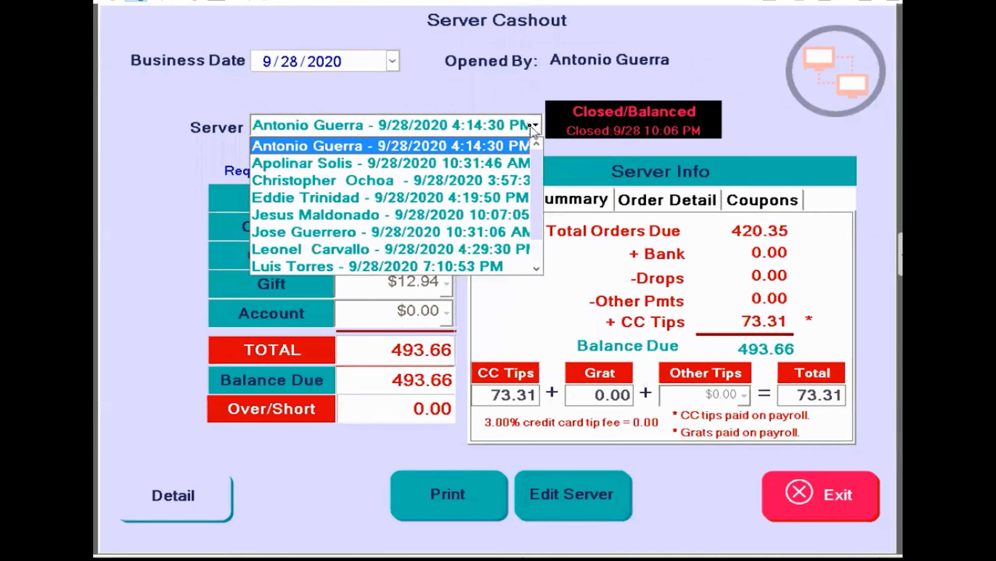
click(531, 125)
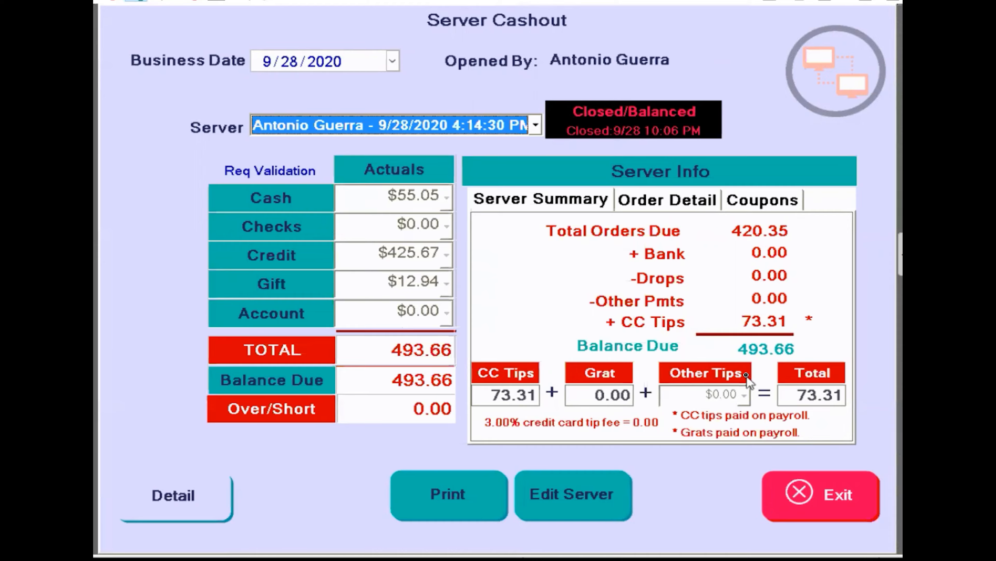
click(680, 200)
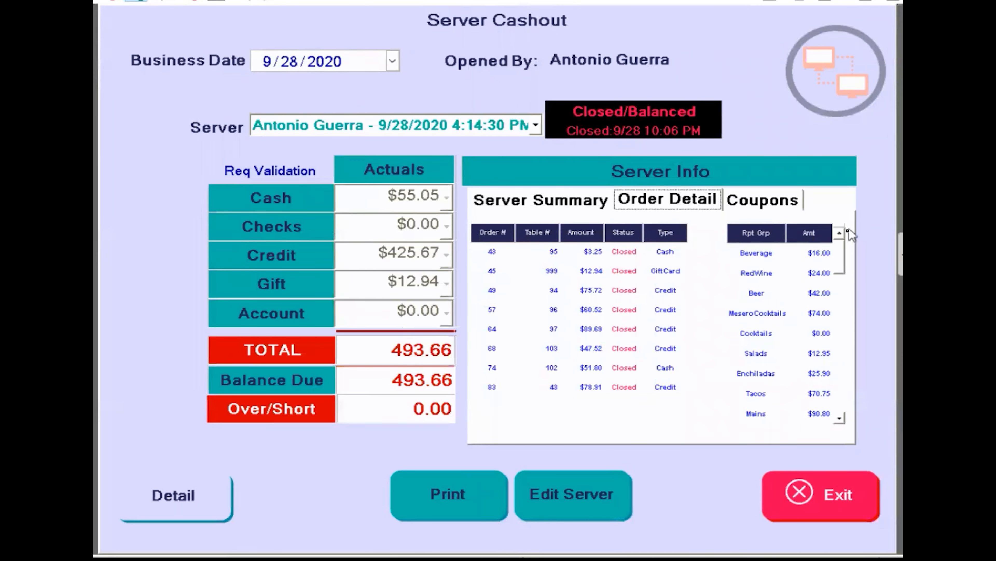
drag(844, 249, 837, 341)
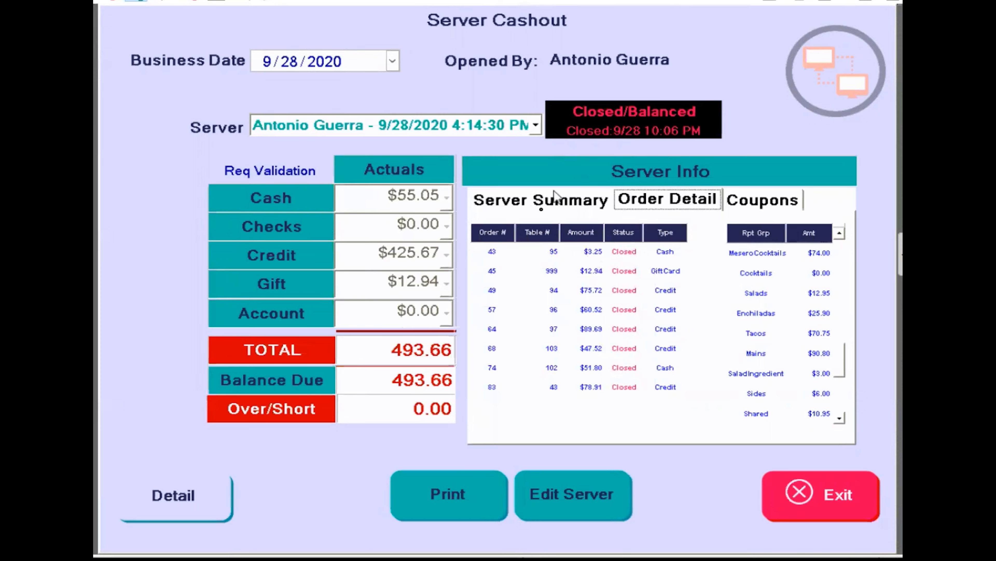
Show the server summary, try to edit the balanced server, and exit the server cashout.
click(531, 210)
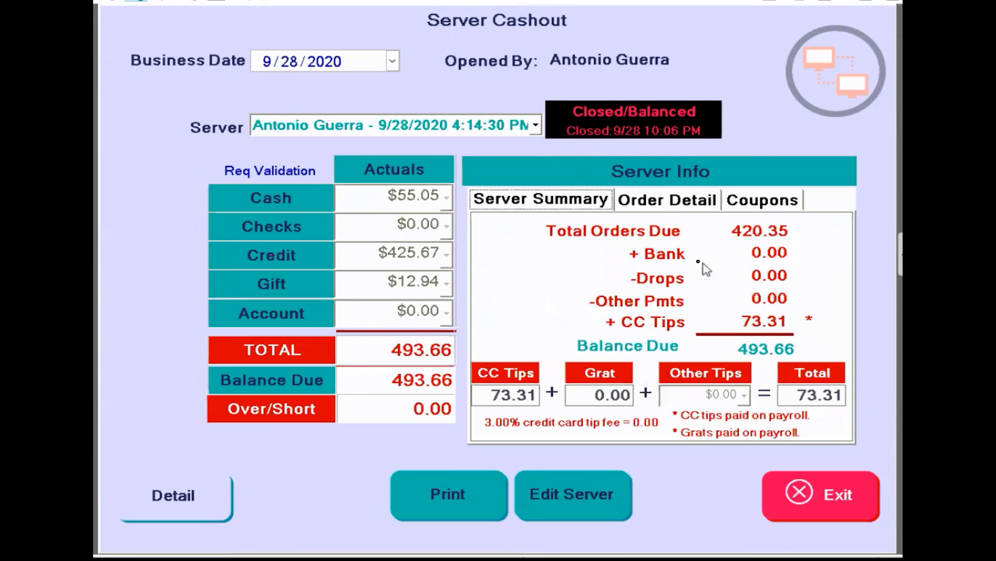
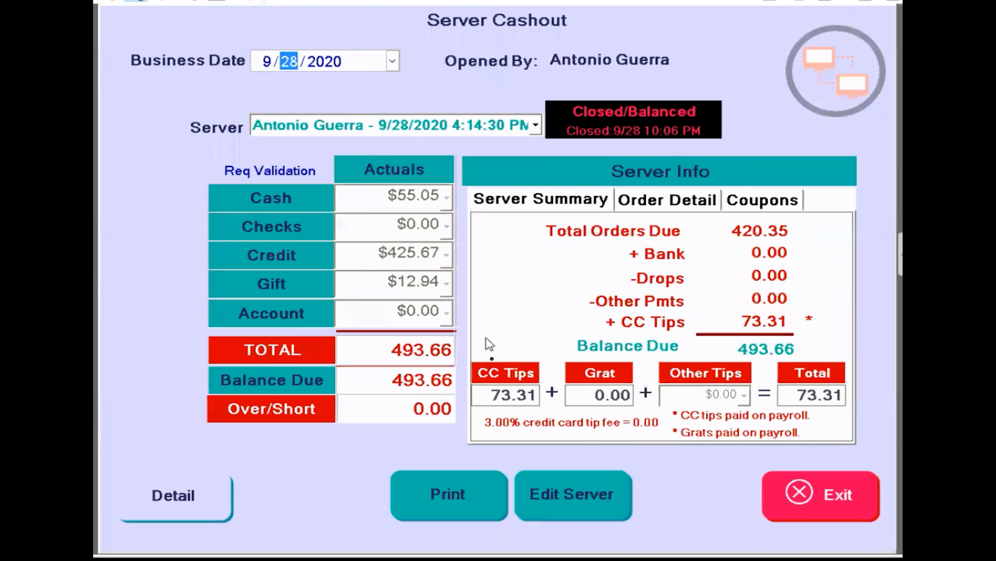
click(572, 484)
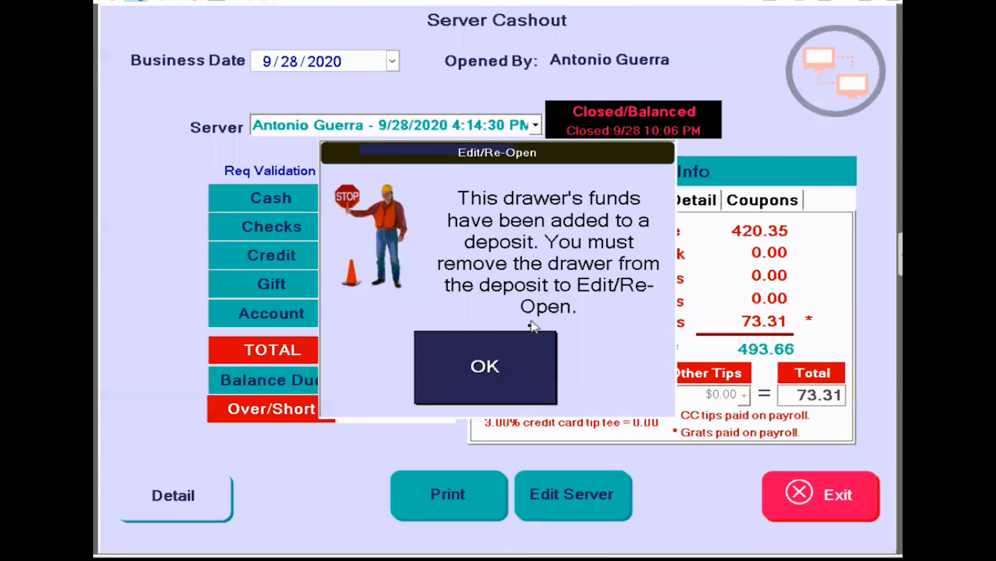
click(527, 343)
click(806, 487)
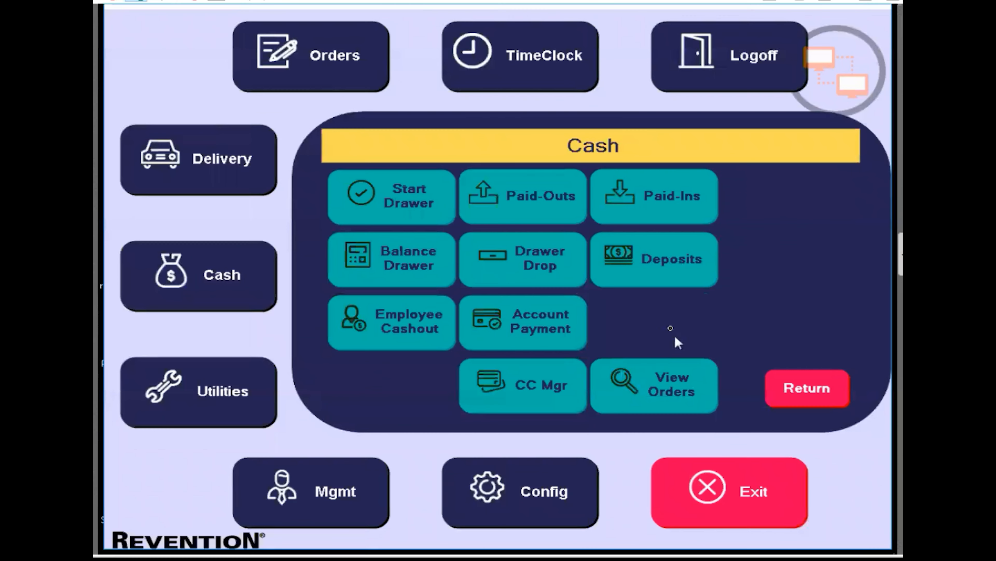
Delete deposit #1 for business date 9/28/2020 and exit Deposits.
click(650, 284)
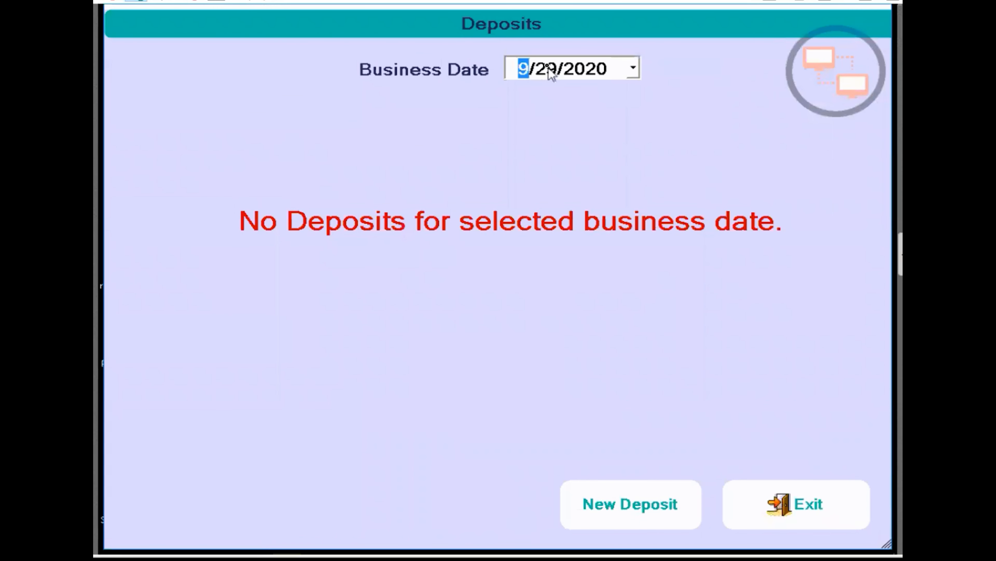
key(Down)
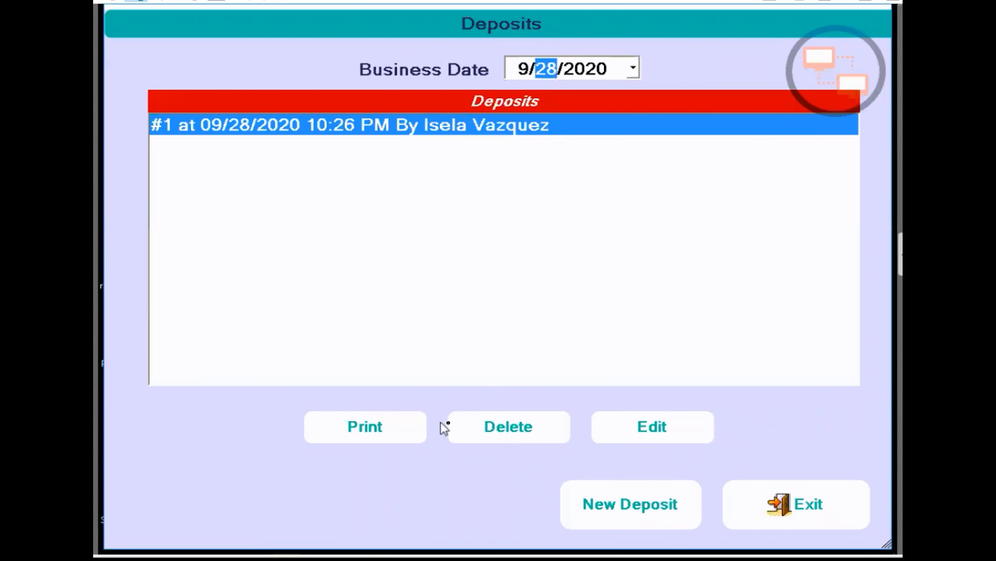
click(516, 422)
click(456, 351)
click(788, 492)
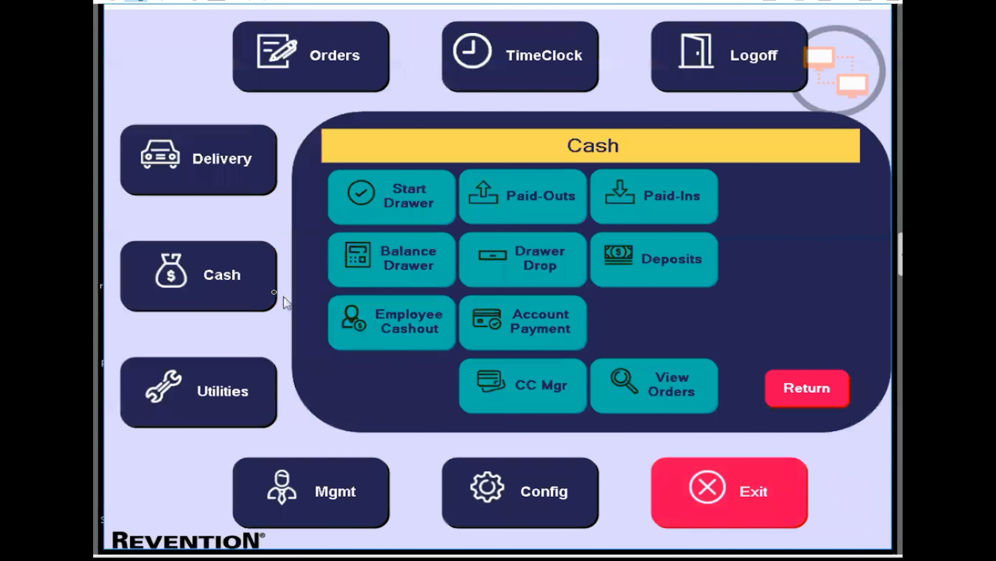
Open Employee Cashout for business date 9/28/2020 and re-open the first balanced server.
click(374, 328)
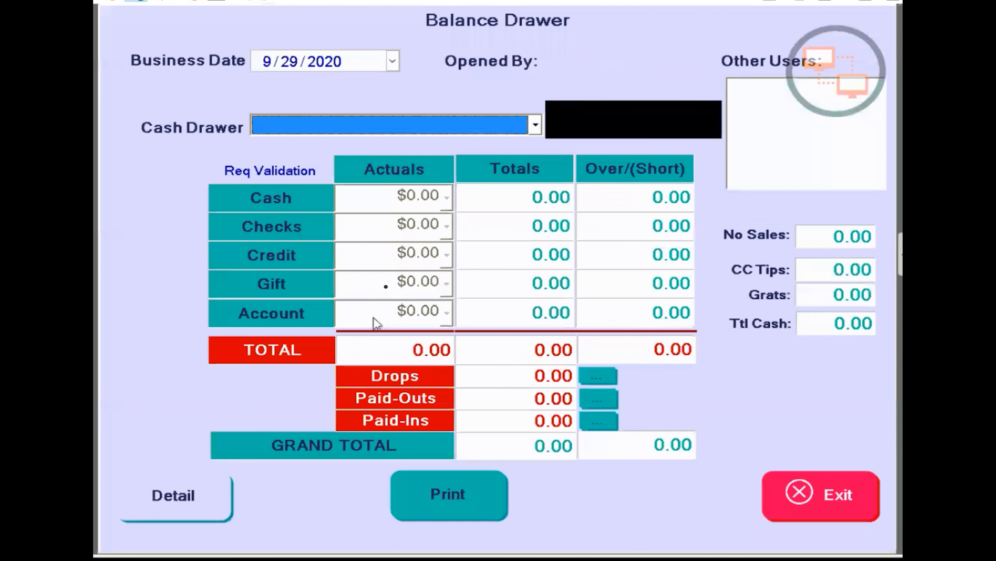
click(298, 63)
key(Down)
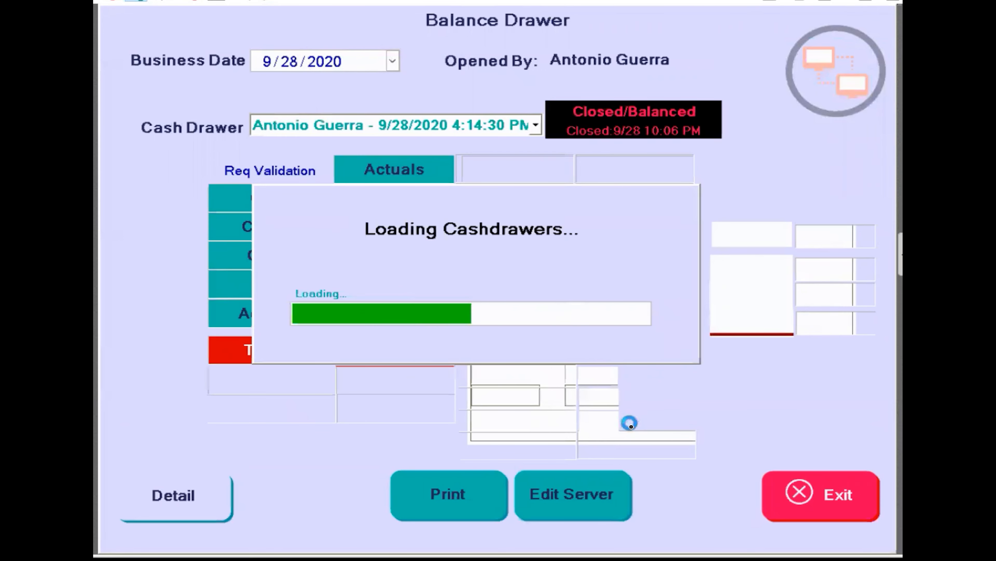
click(608, 503)
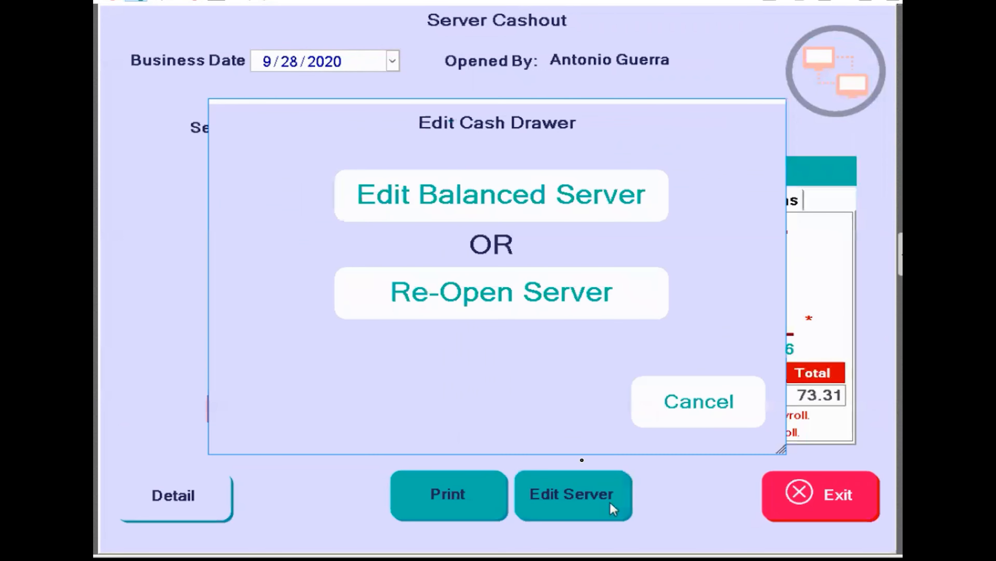
click(486, 313)
click(416, 363)
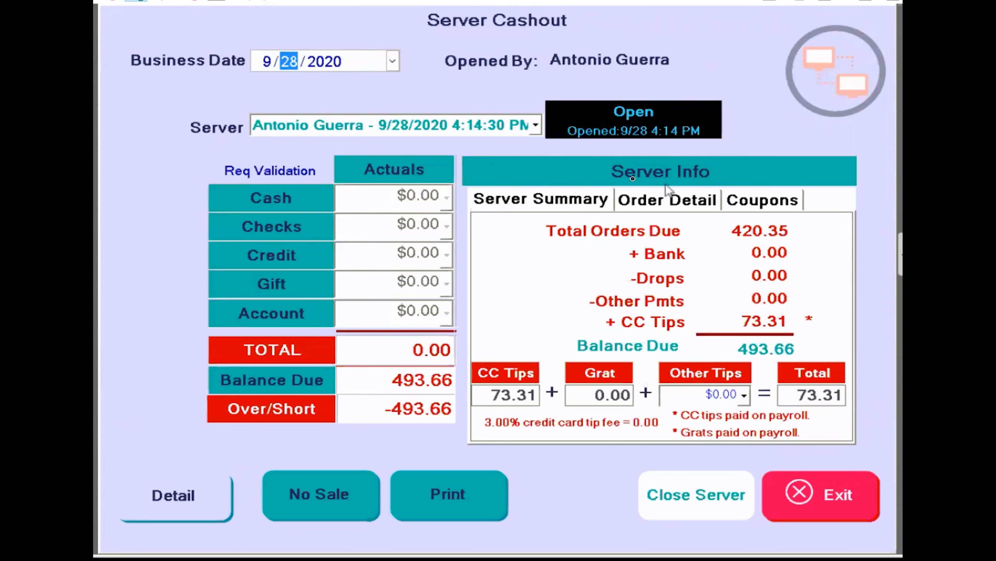
Close the server and mark all of its credit card payments as received in the cashout detail.
click(676, 495)
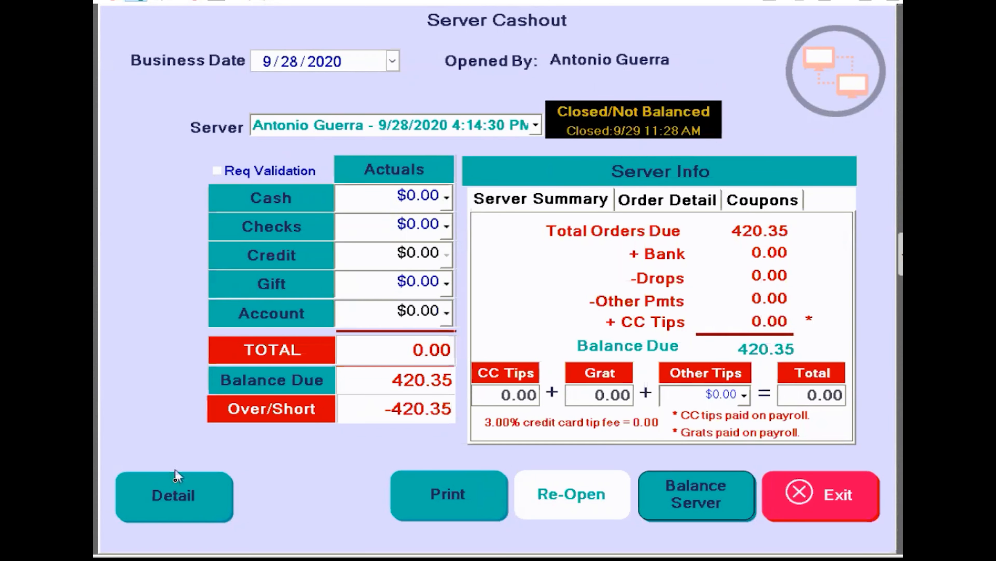
click(167, 506)
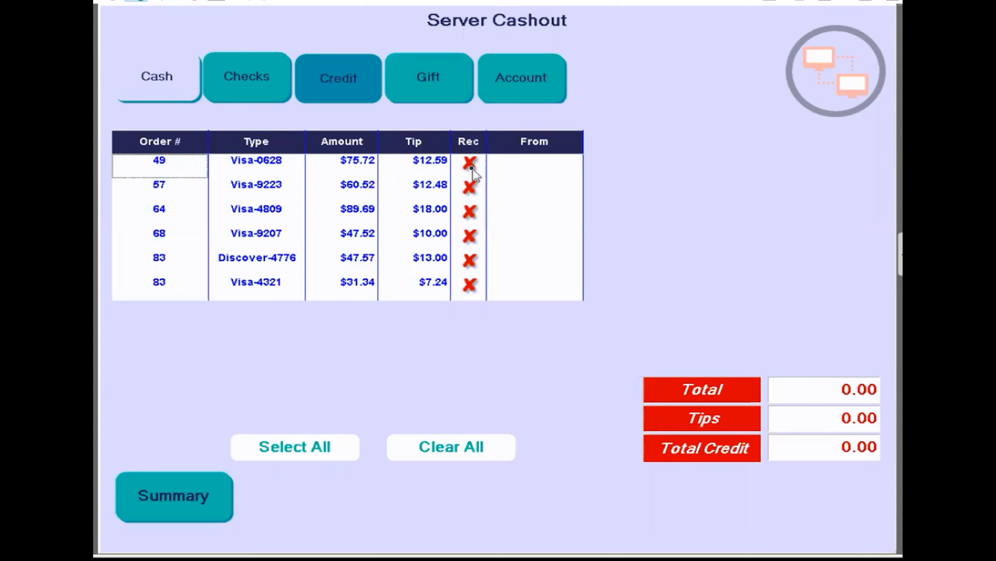
click(307, 449)
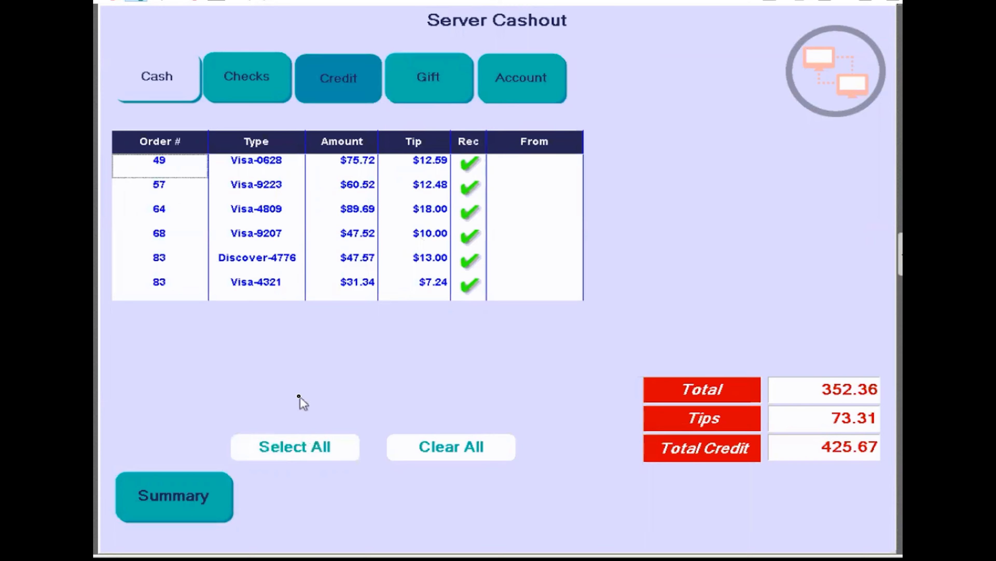
Mark the gift card payment for order 45 as received.
click(526, 91)
click(456, 85)
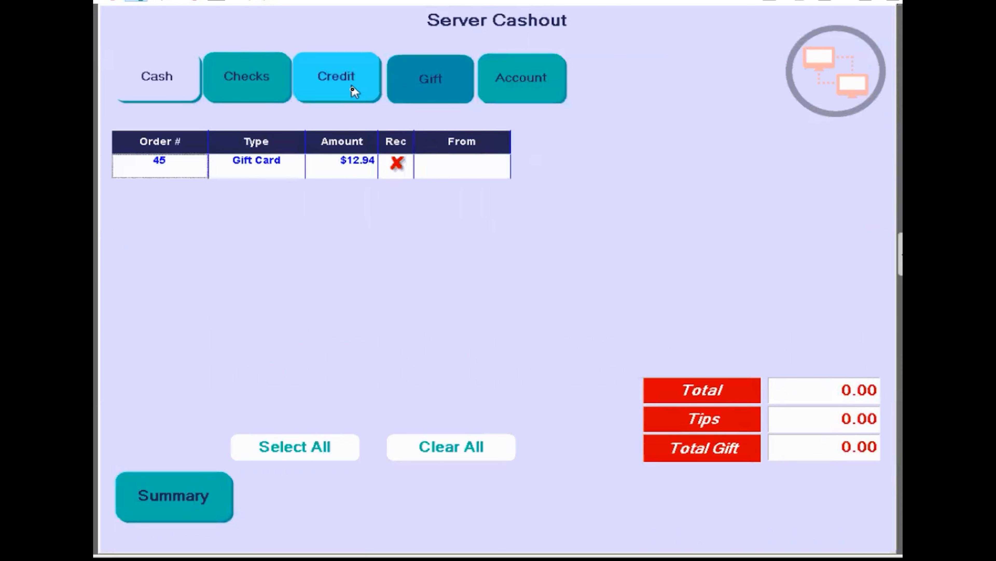
click(397, 168)
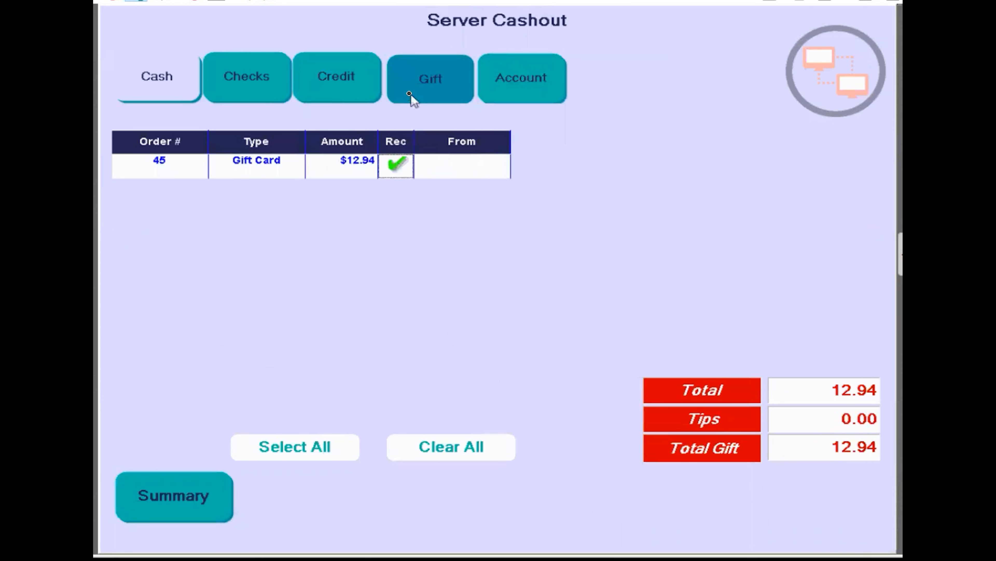
Review the Account, Gift, Credit and Checks payment details and return to the cashout summary.
click(507, 91)
click(437, 88)
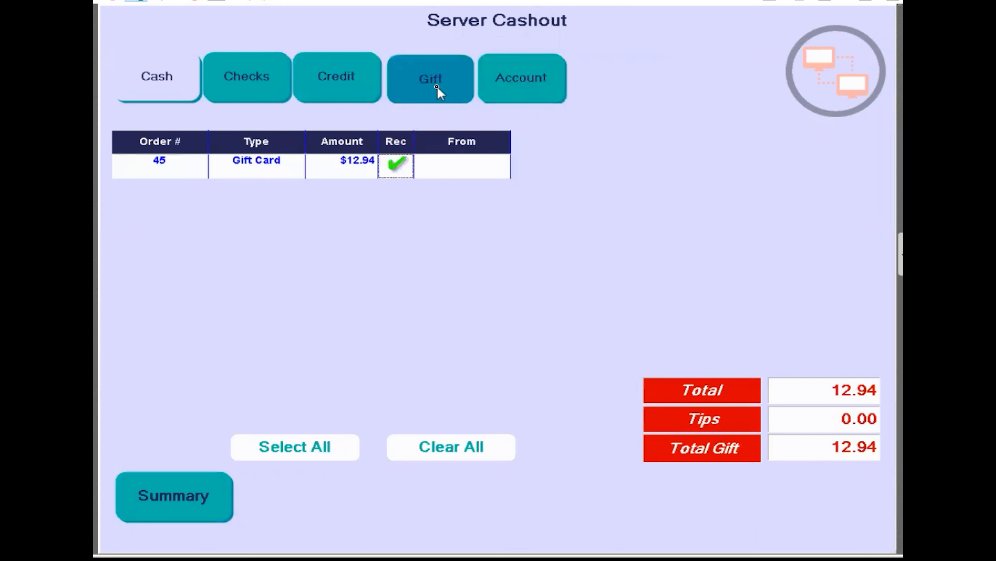
click(352, 96)
click(271, 91)
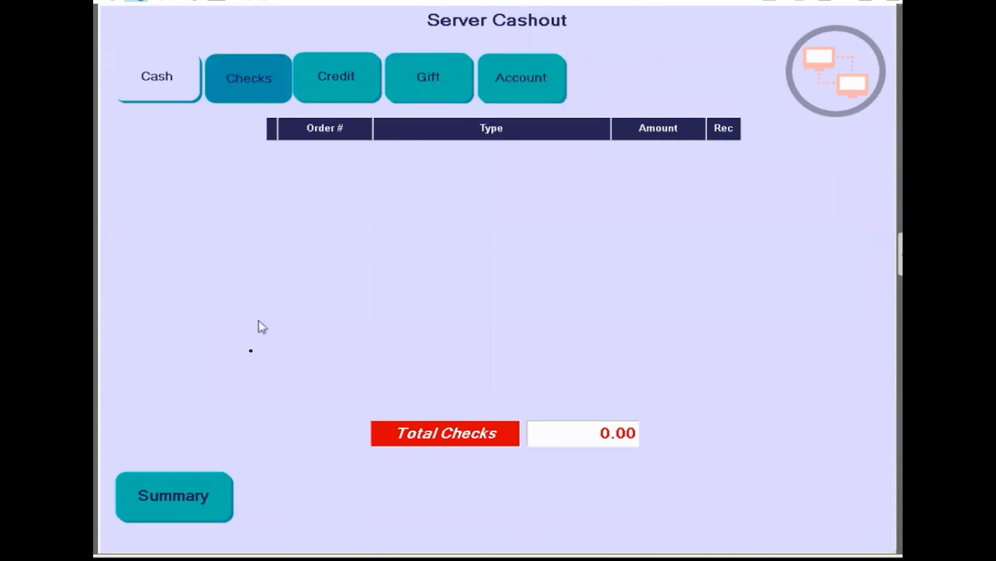
click(175, 506)
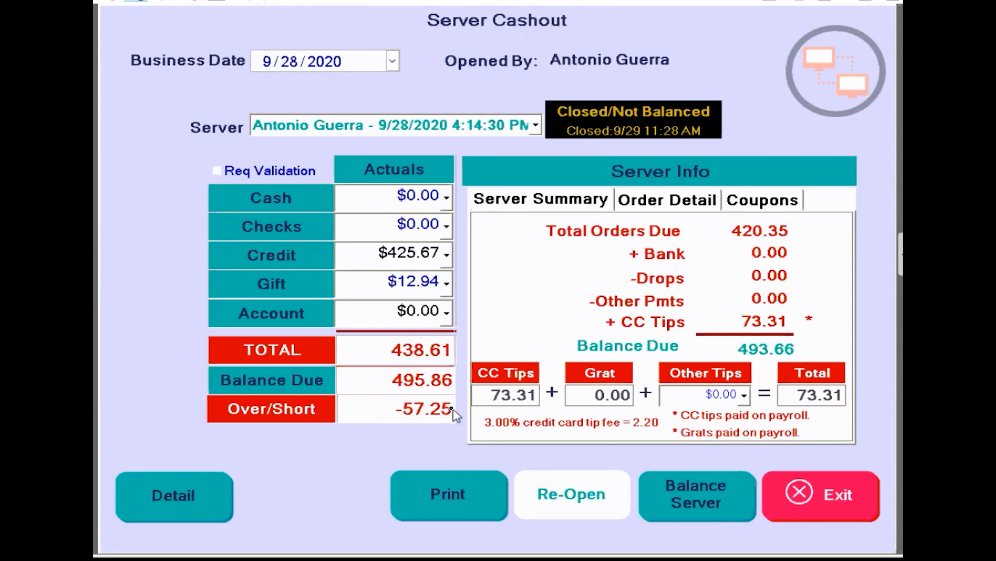
Set the server's actual cash to the exact amount of $57.25.
click(446, 200)
click(697, 318)
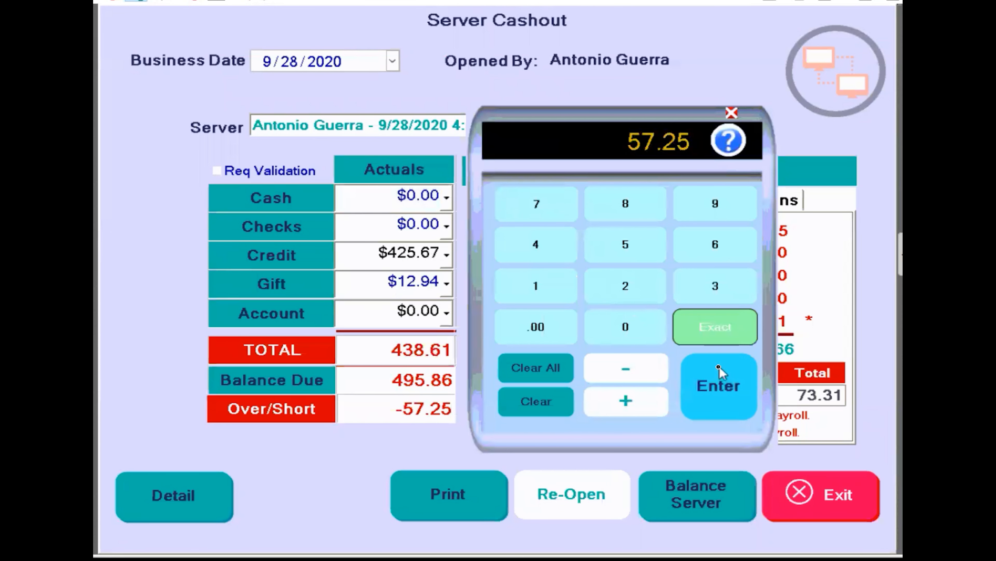
click(719, 372)
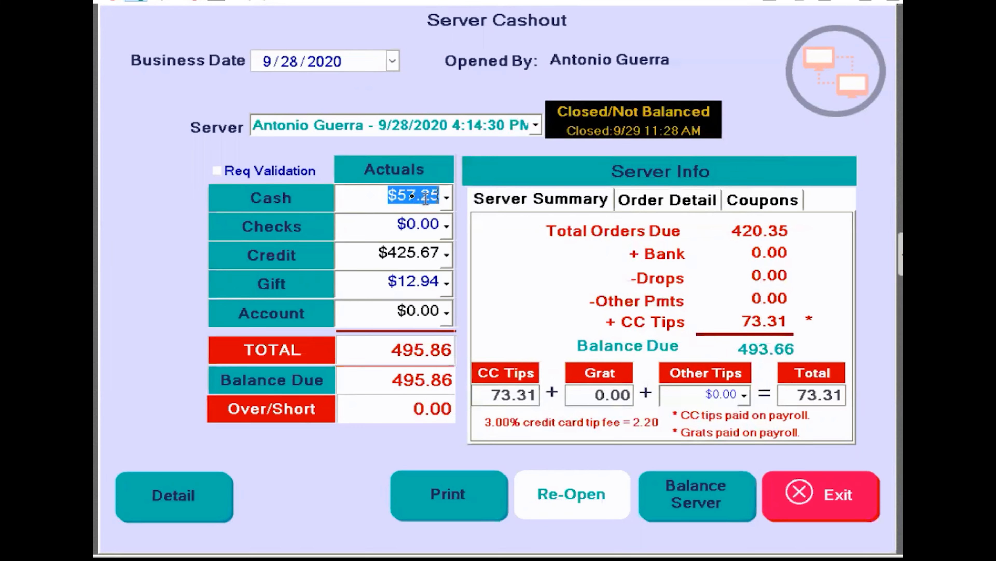
Change the actual cash to -57.25 and restore it to the exact amount of $57.25.
click(397, 193)
text(-)
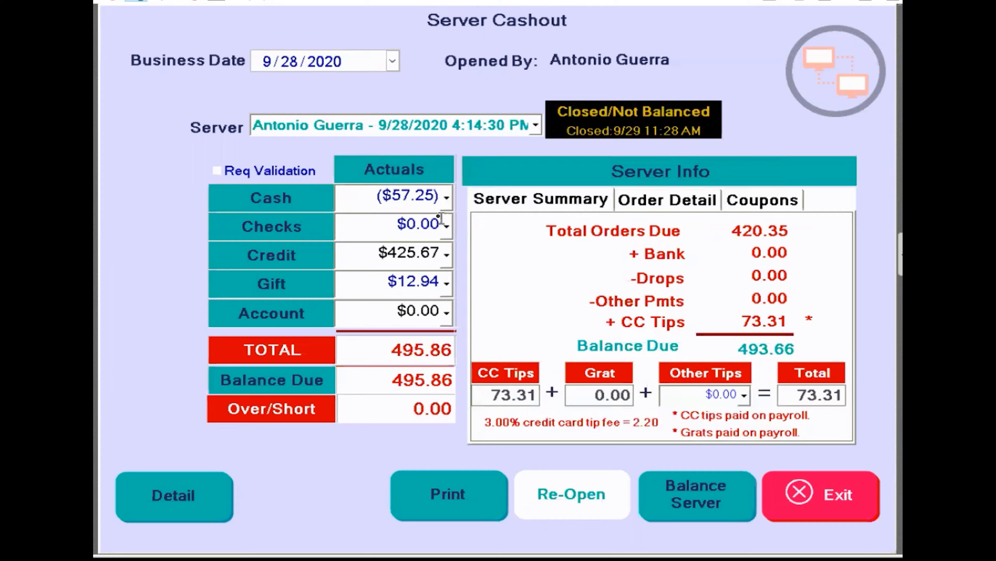
click(444, 204)
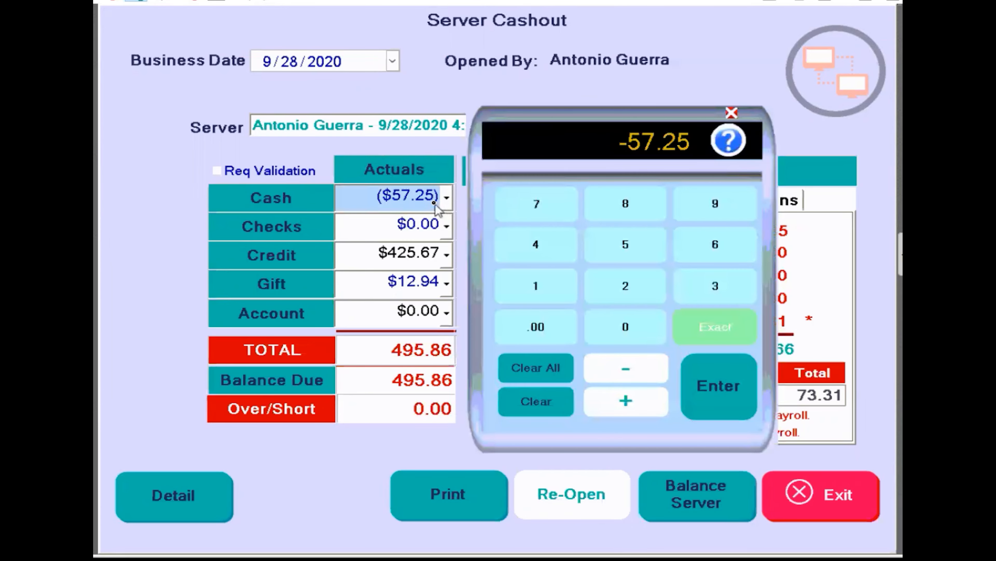
click(702, 343)
click(707, 416)
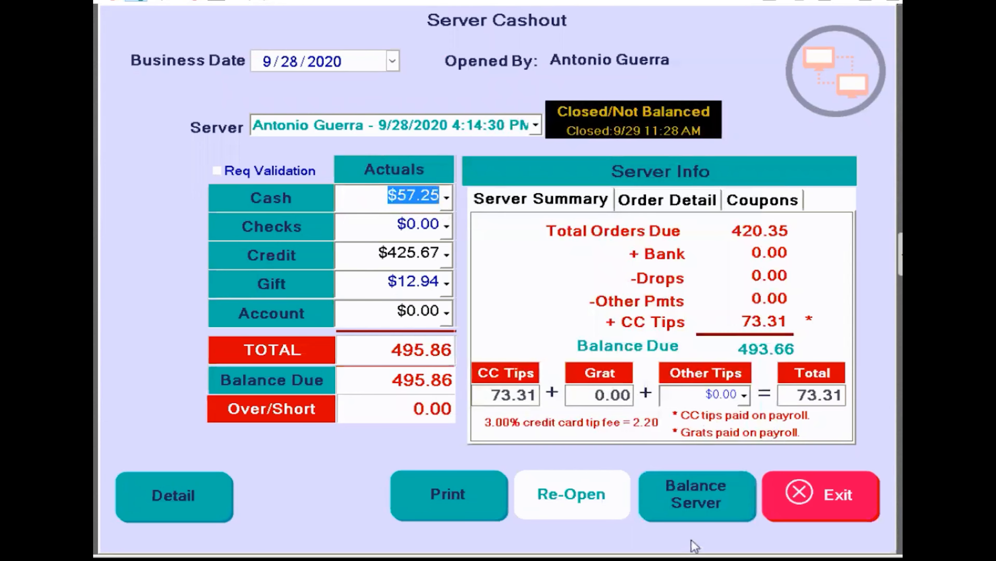
Balance the server and confirm the balancing.
click(690, 497)
click(435, 378)
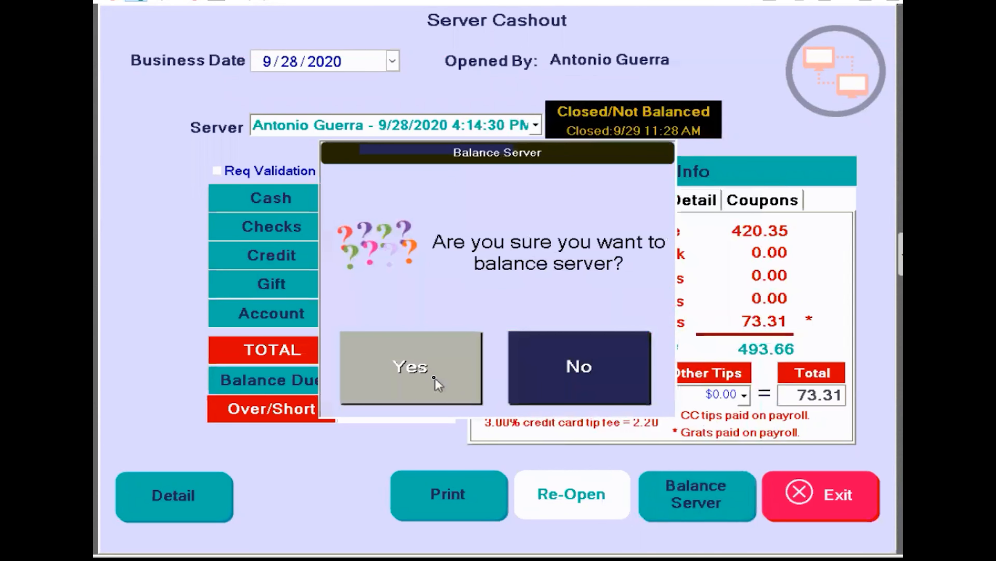
click(437, 378)
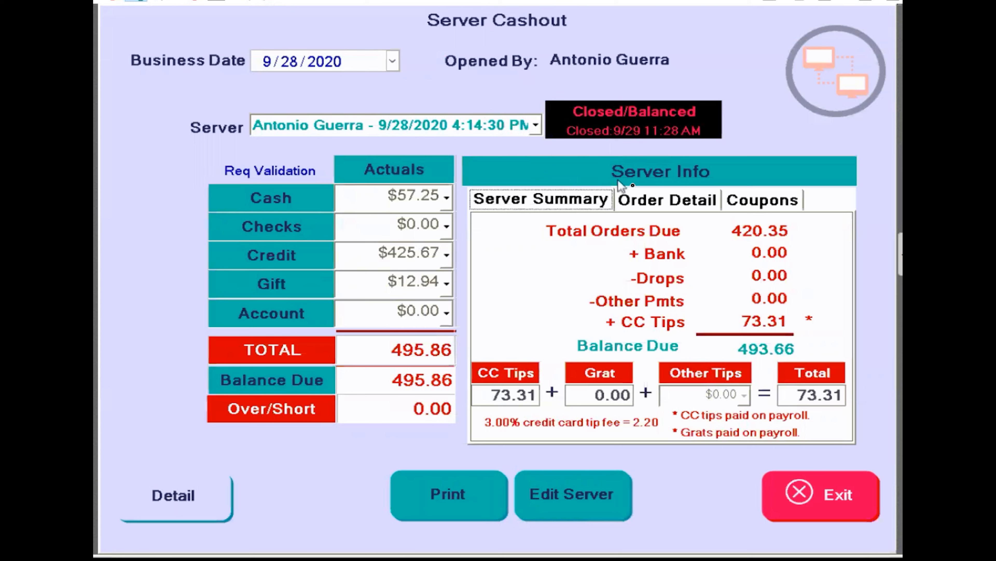
Compare the server's order detail with the server summary.
click(654, 205)
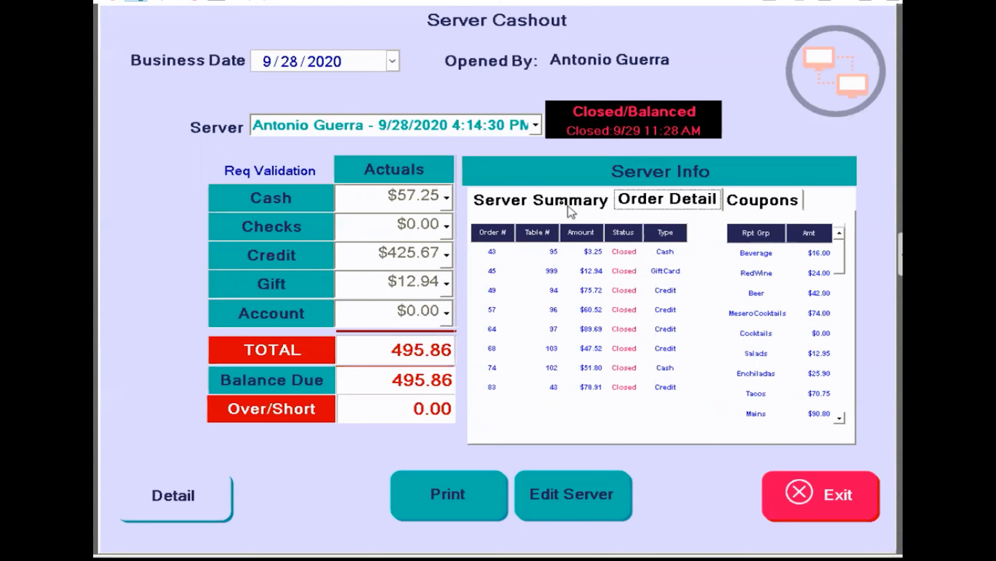
click(561, 200)
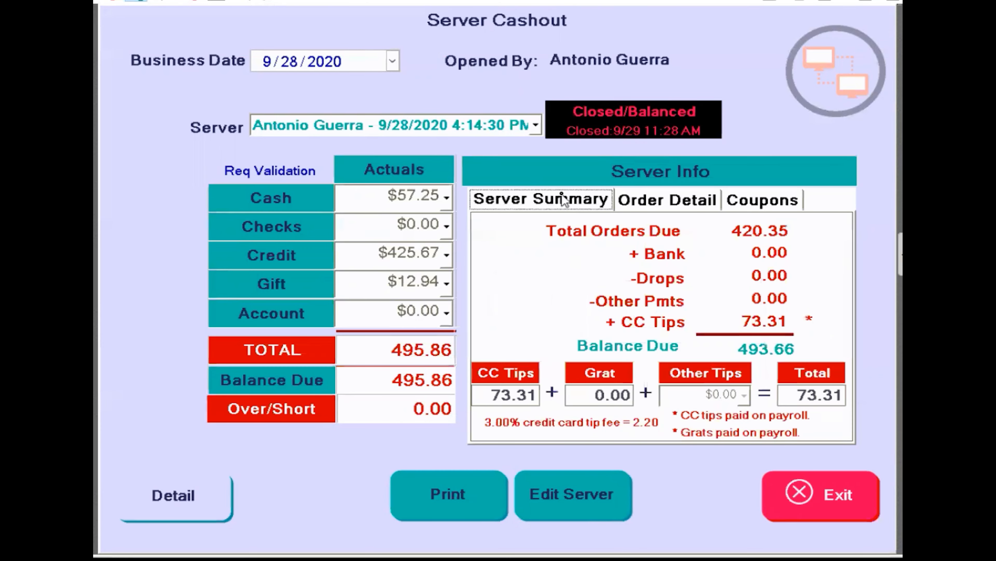
click(667, 207)
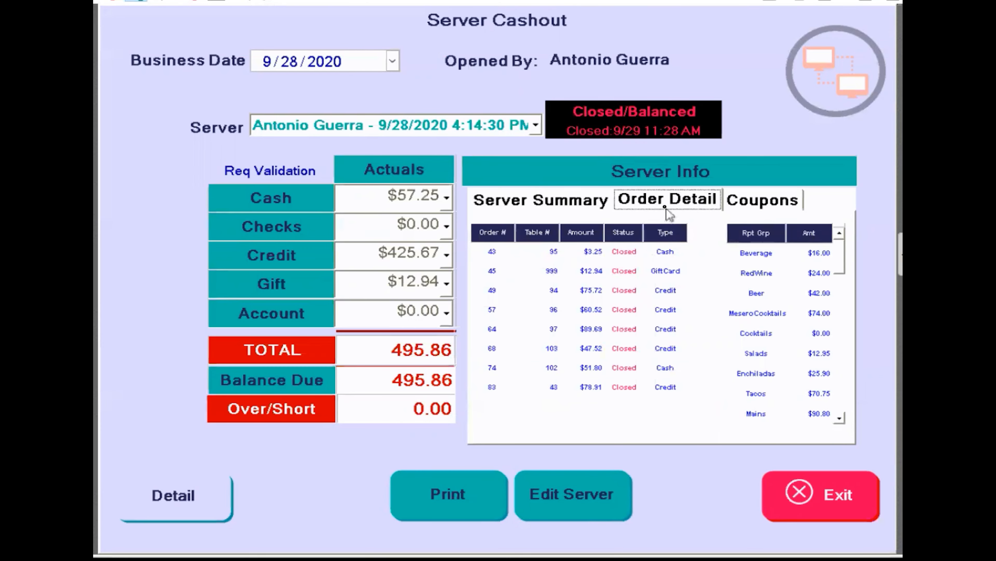
click(552, 205)
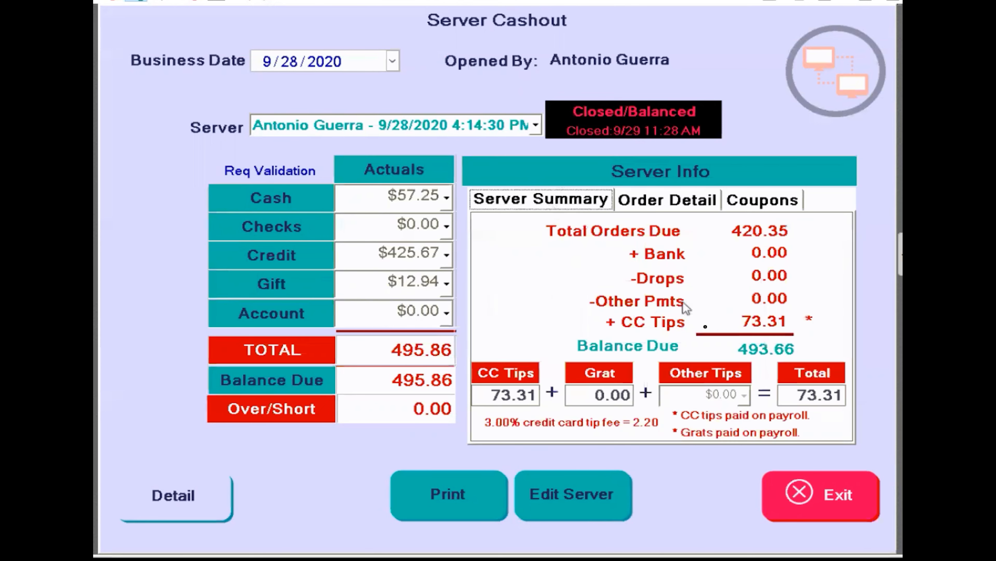
Exit the server cashout, open the order lookup from Orders, and start reassigning orders.
click(803, 500)
click(339, 74)
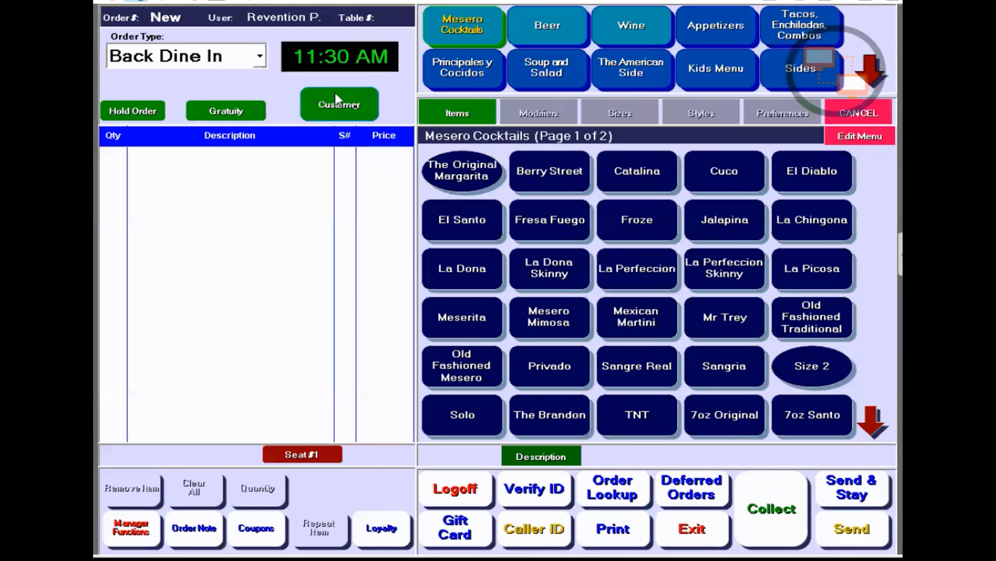
click(617, 492)
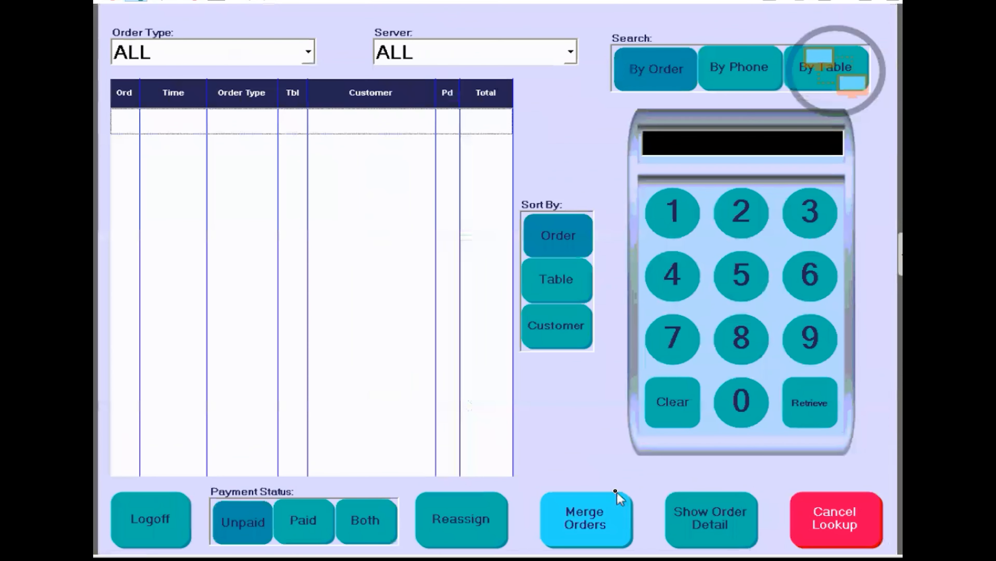
click(461, 516)
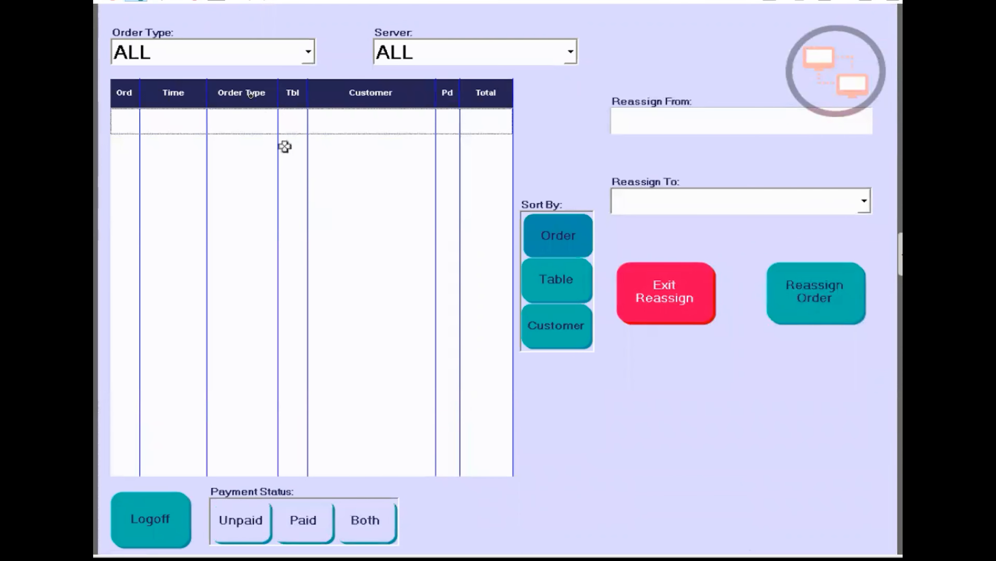
Filter the orders for reassignment by server NONE and select a row in the order list.
click(568, 46)
click(500, 98)
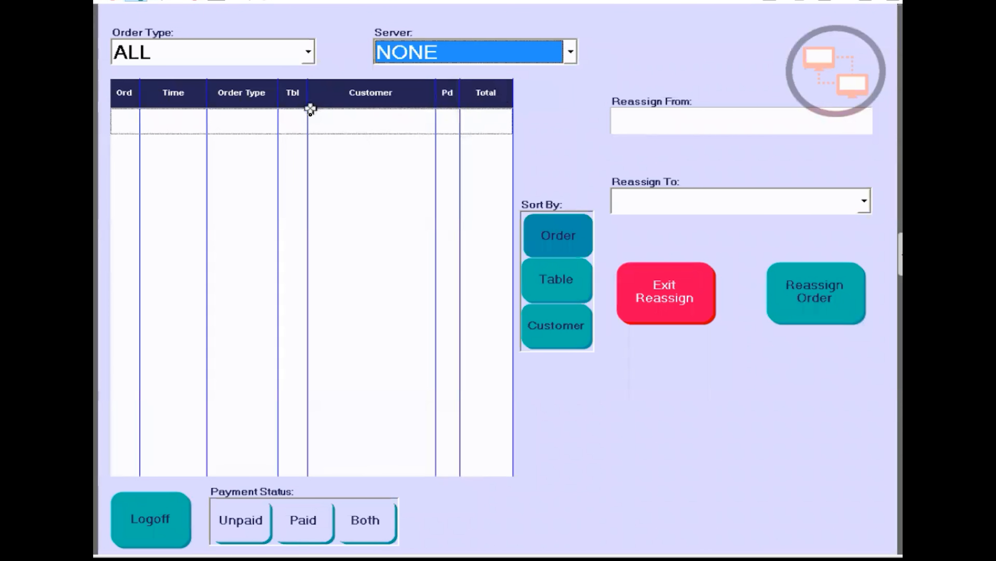
click(331, 168)
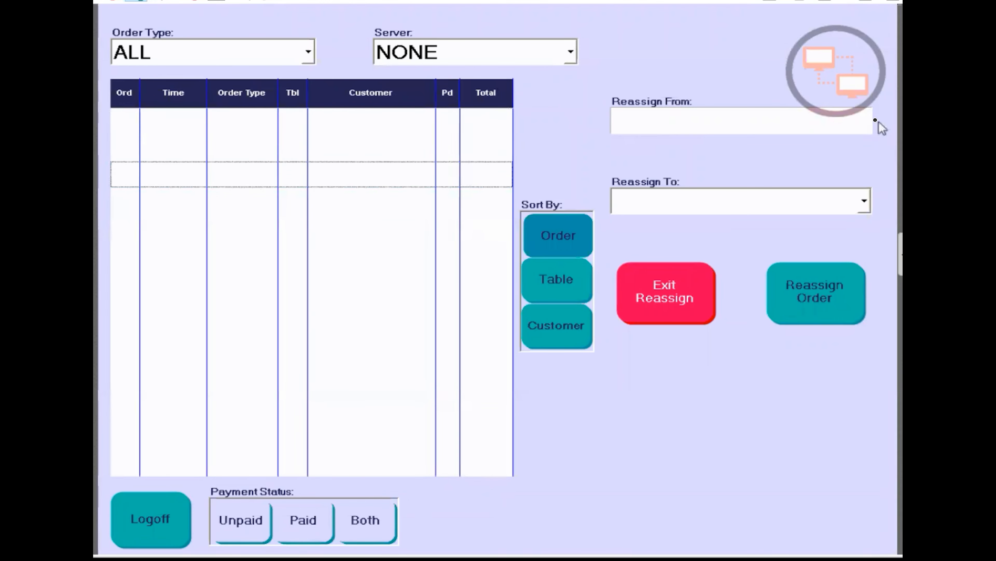
Choose NONE as the server to reassign to, leave the reassignment and order lookup, and exit order entry.
click(863, 204)
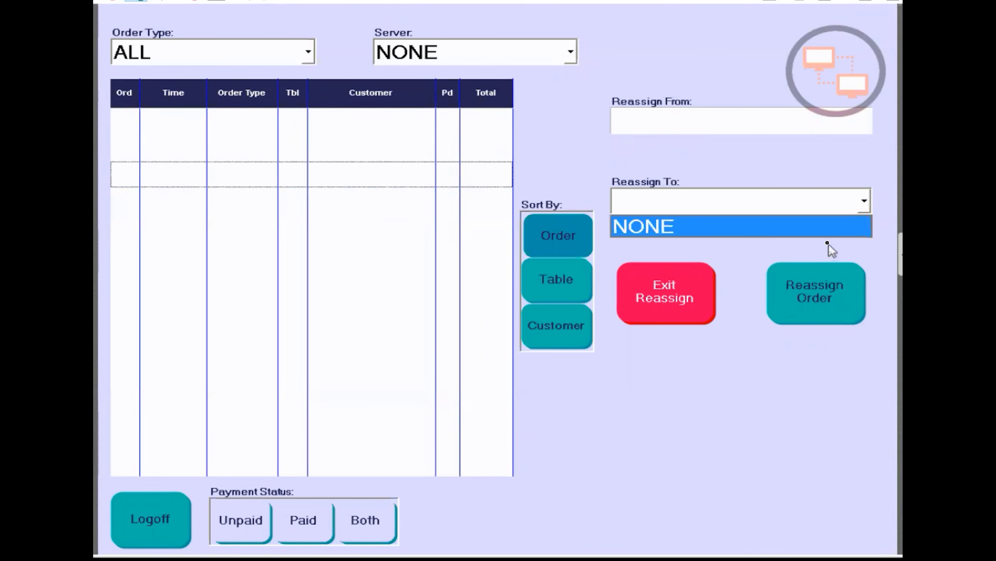
click(825, 232)
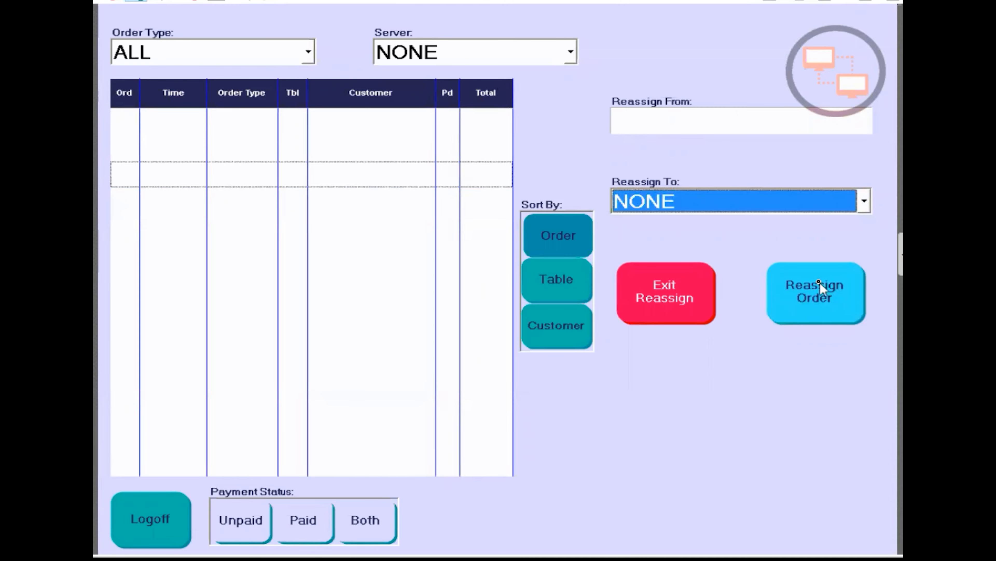
click(644, 308)
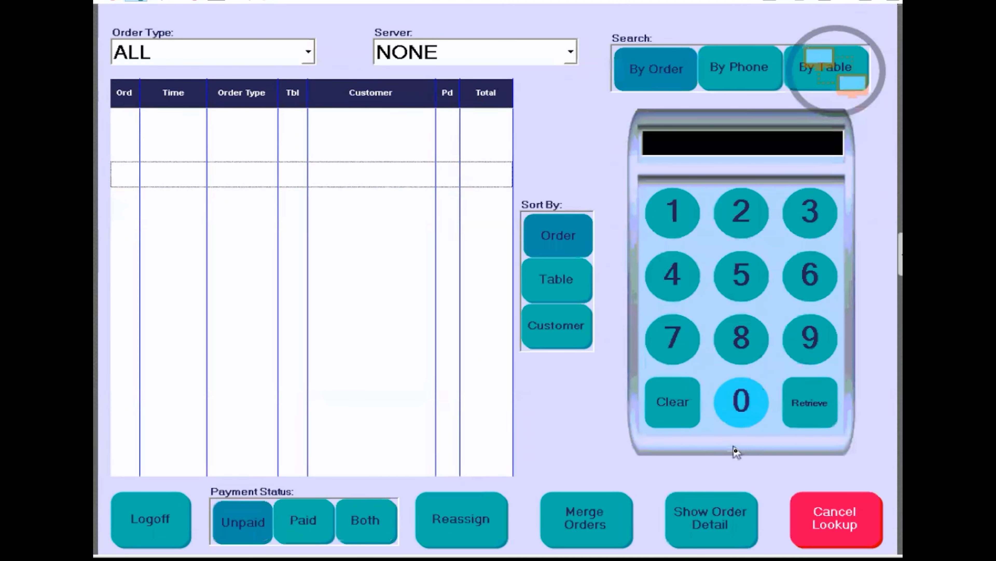
click(834, 520)
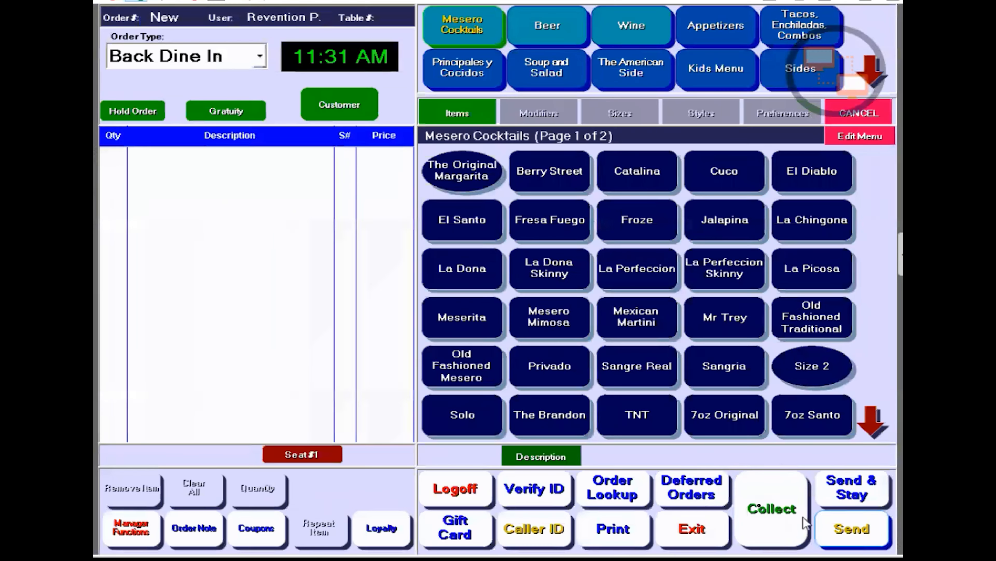
click(693, 532)
click(547, 492)
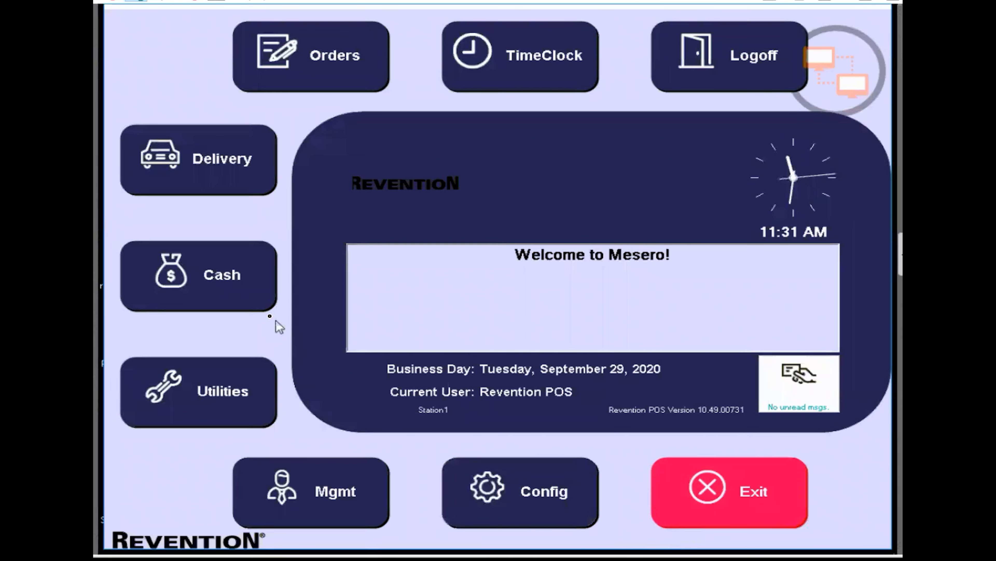
Open the employee cashout for business date 9/28/2020 and look through the list of servers.
click(224, 272)
click(397, 328)
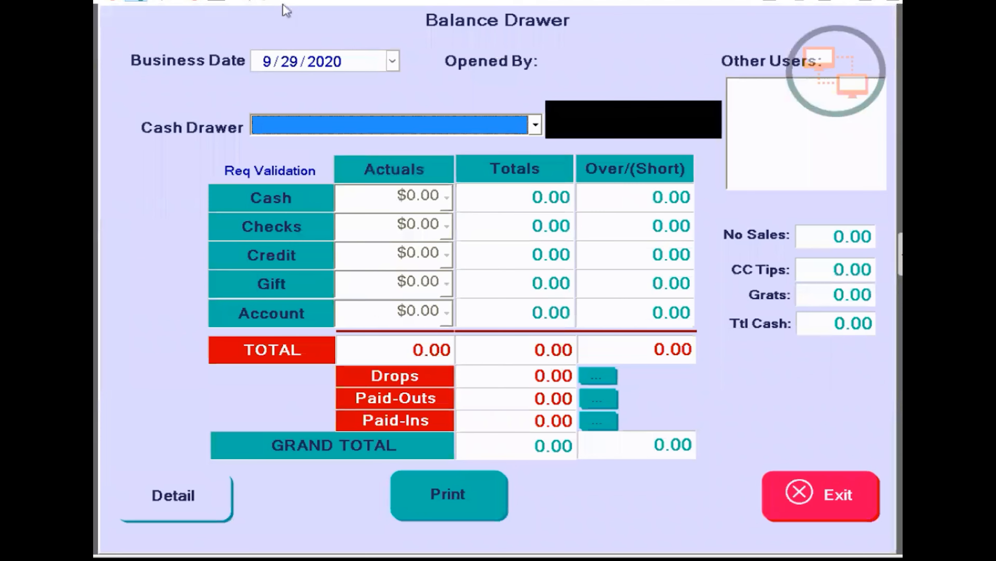
click(292, 65)
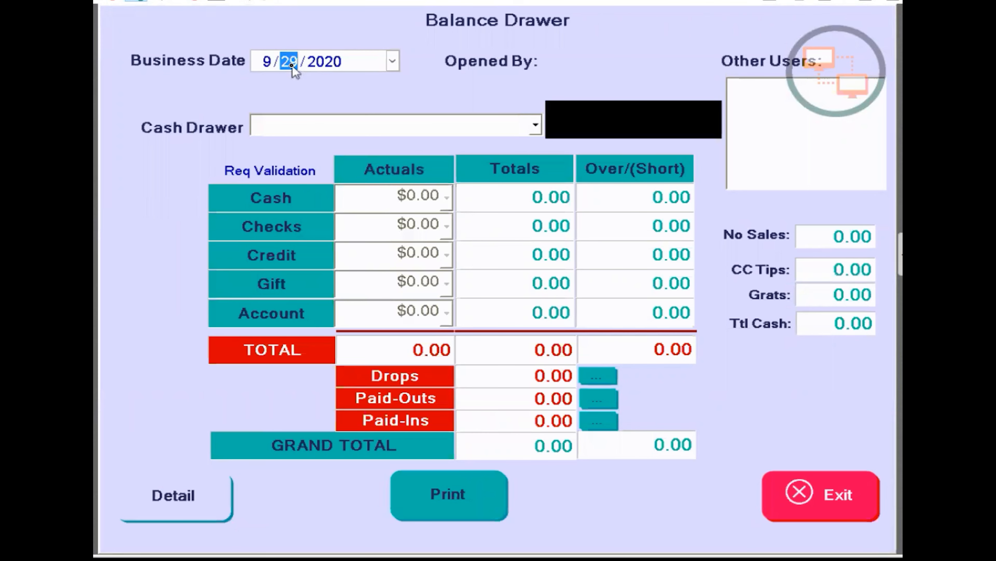
key(Down)
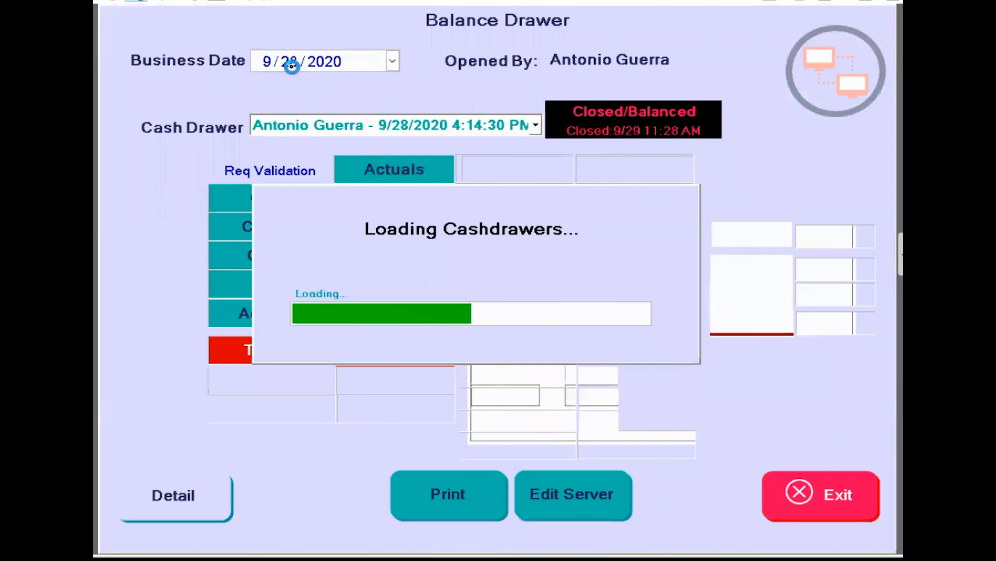
click(365, 123)
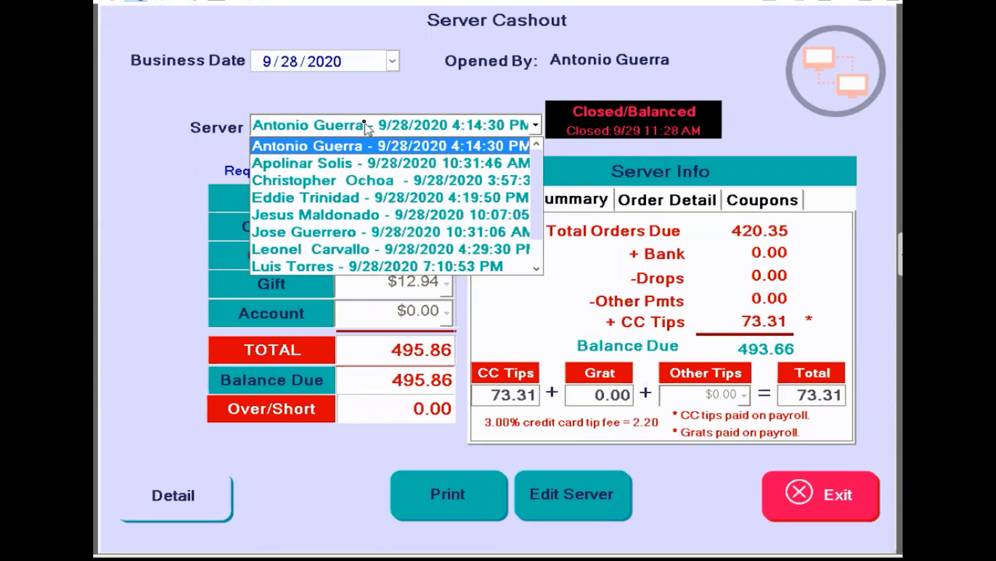
click(362, 107)
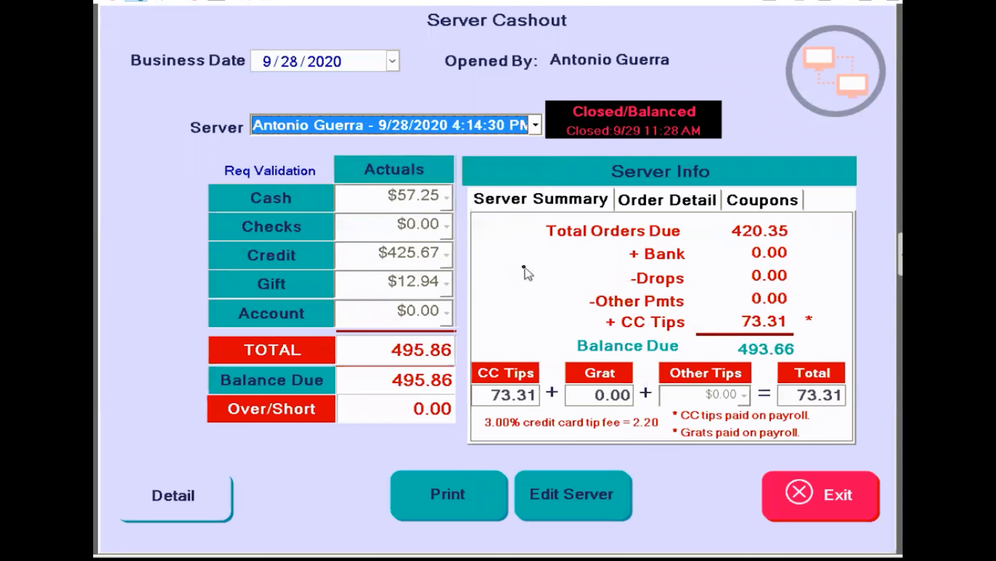
click(536, 131)
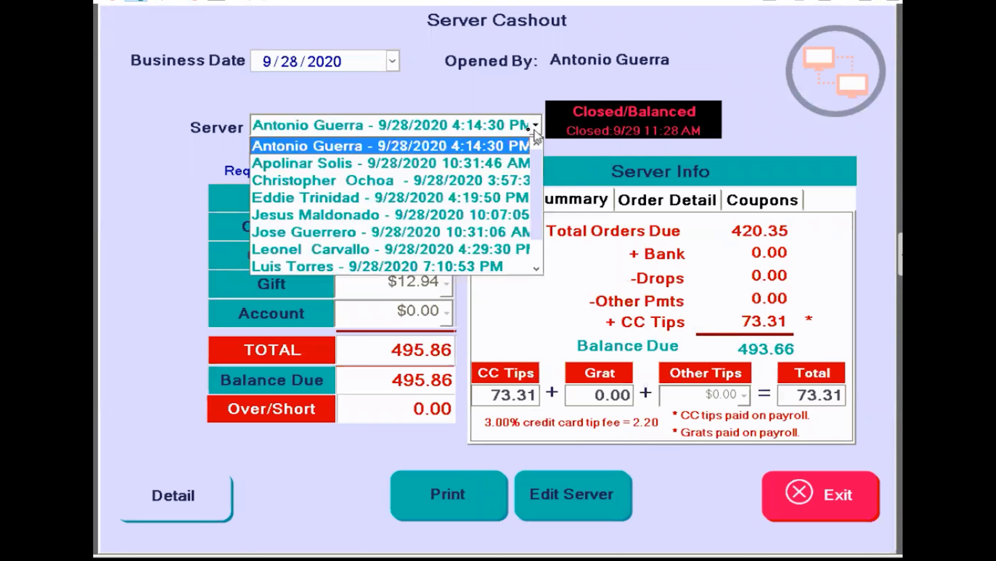
click(521, 129)
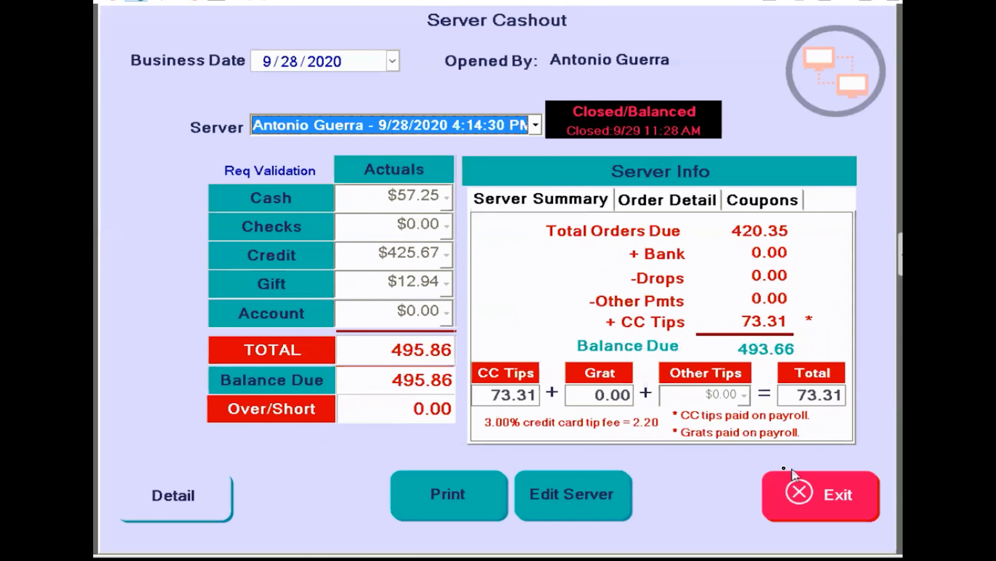
In the cash management options, turn off Verify starting amount, Pay CC tips through payroll, Pay Gratuity through payroll and Print Drawer Payment Details.
click(821, 503)
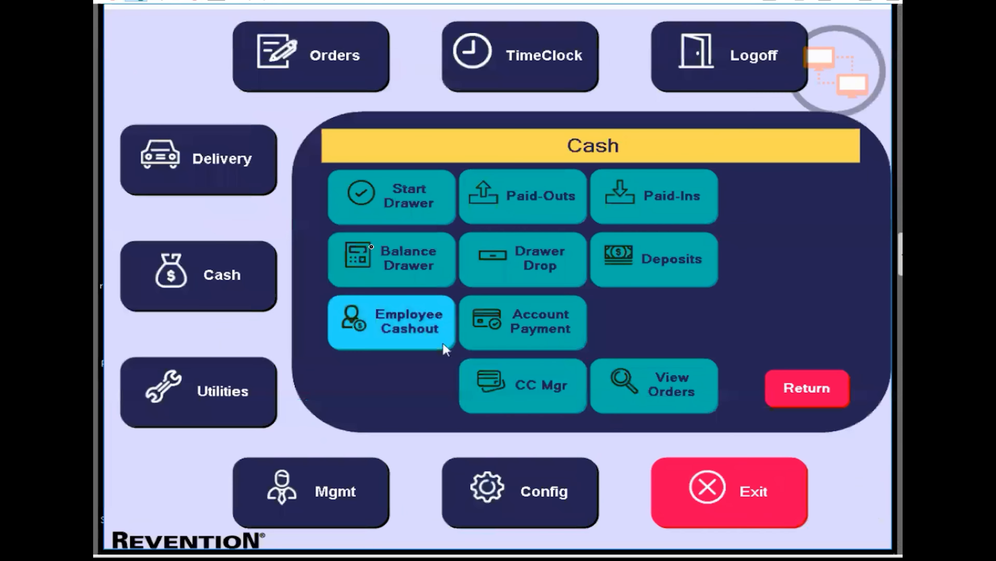
click(497, 473)
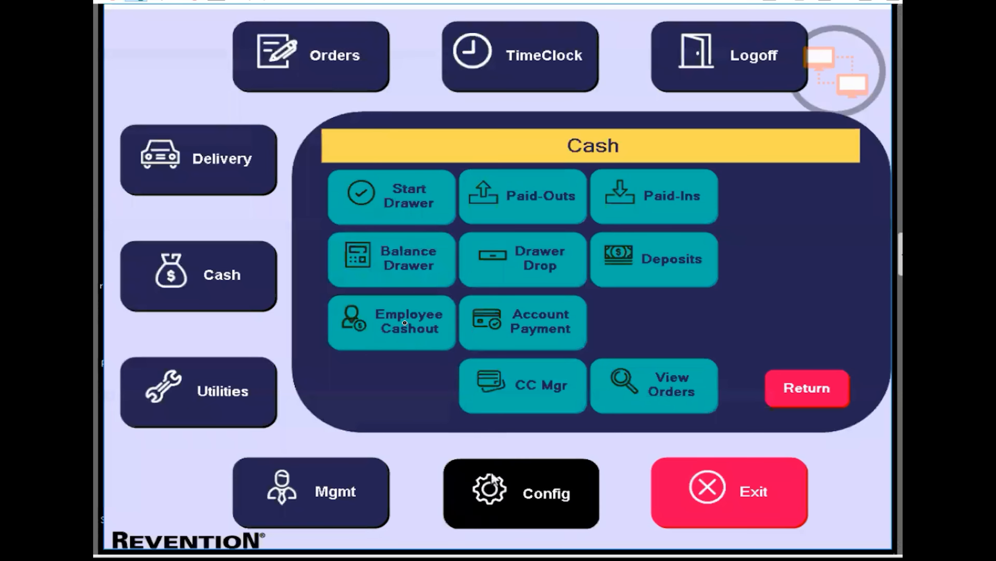
click(395, 273)
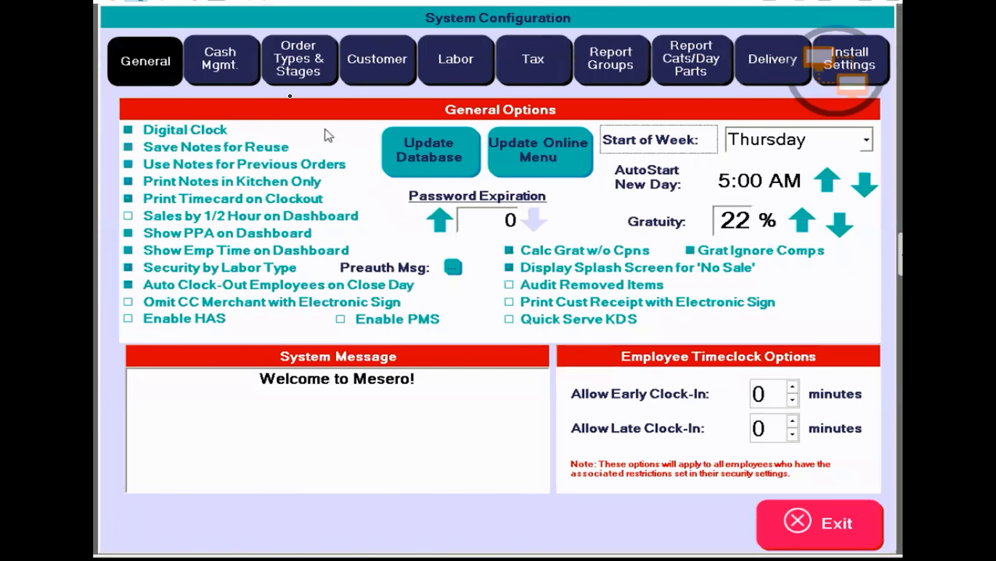
click(227, 59)
click(288, 168)
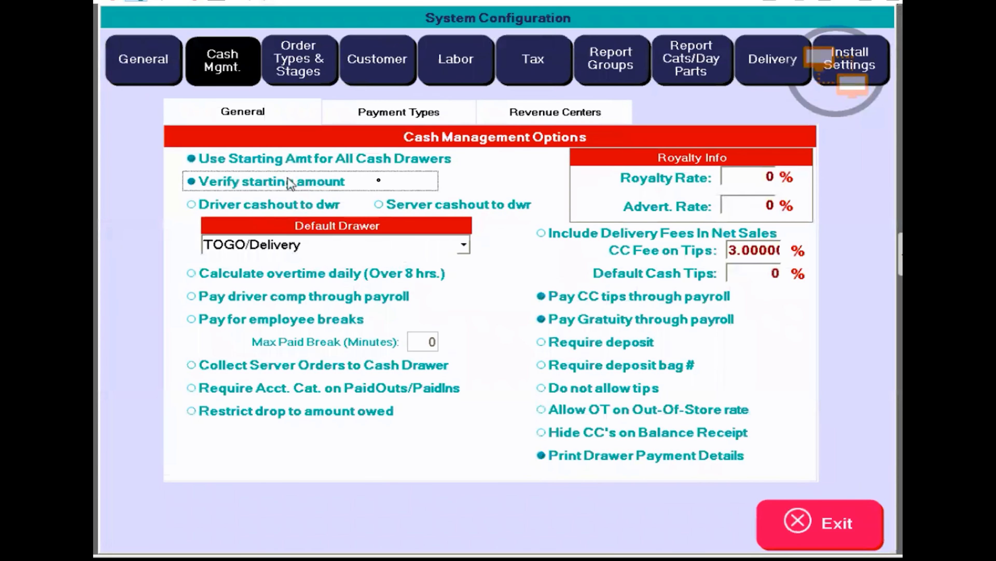
click(584, 300)
click(580, 319)
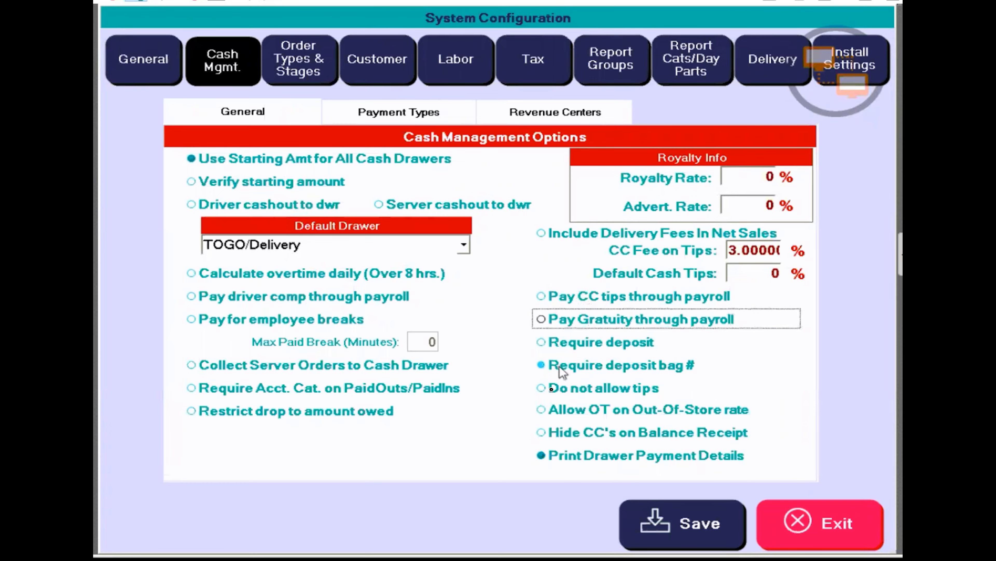
click(549, 463)
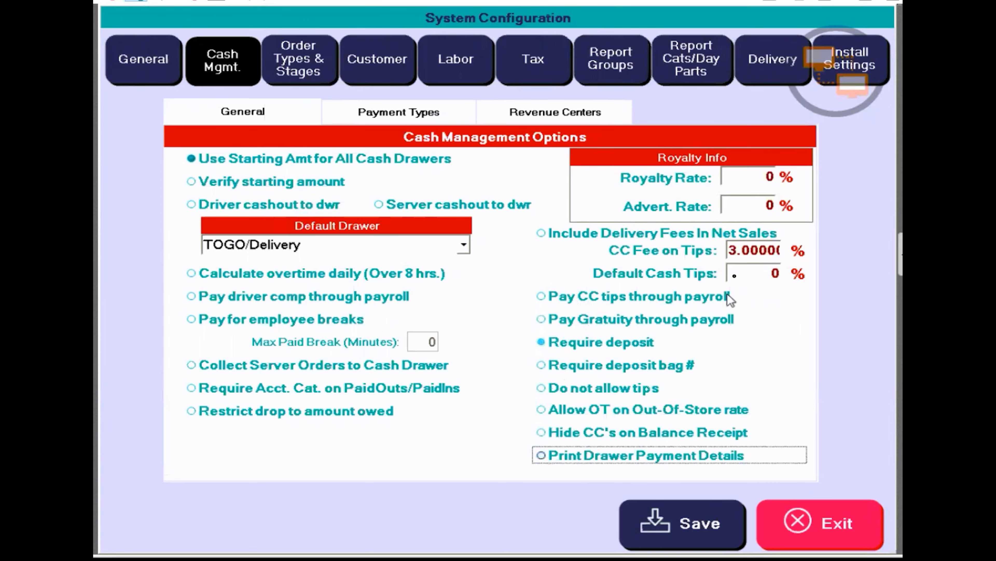
Set the CC Fee on Tips to 0%, save the cash management options and exit the system configuration.
drag(736, 251, 731, 250)
key(BackSpace)
click(758, 298)
click(662, 534)
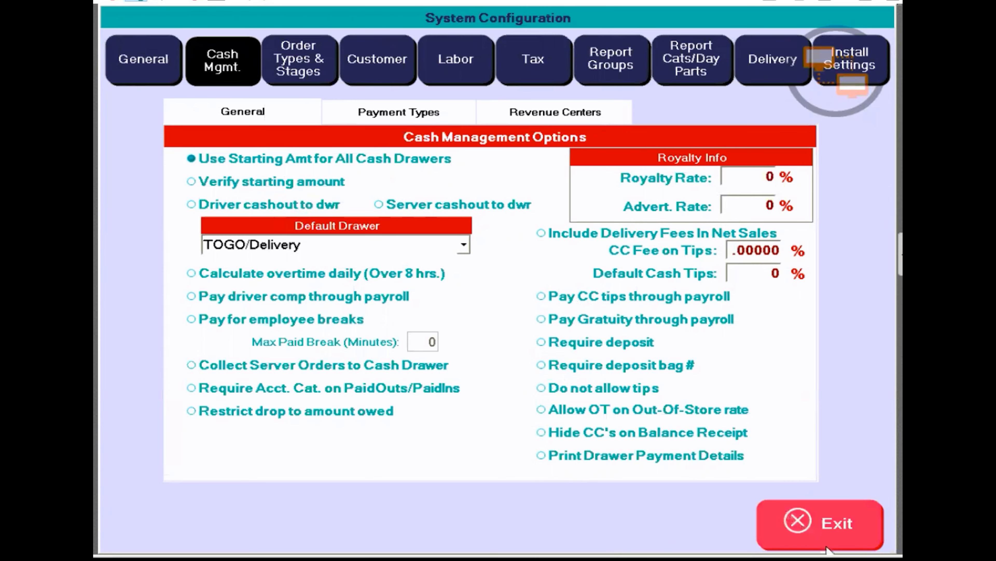
click(822, 540)
Re-open the first closed server in the employee cashout for 9/28/2020, accept clearing its actuals, and exit.
click(227, 275)
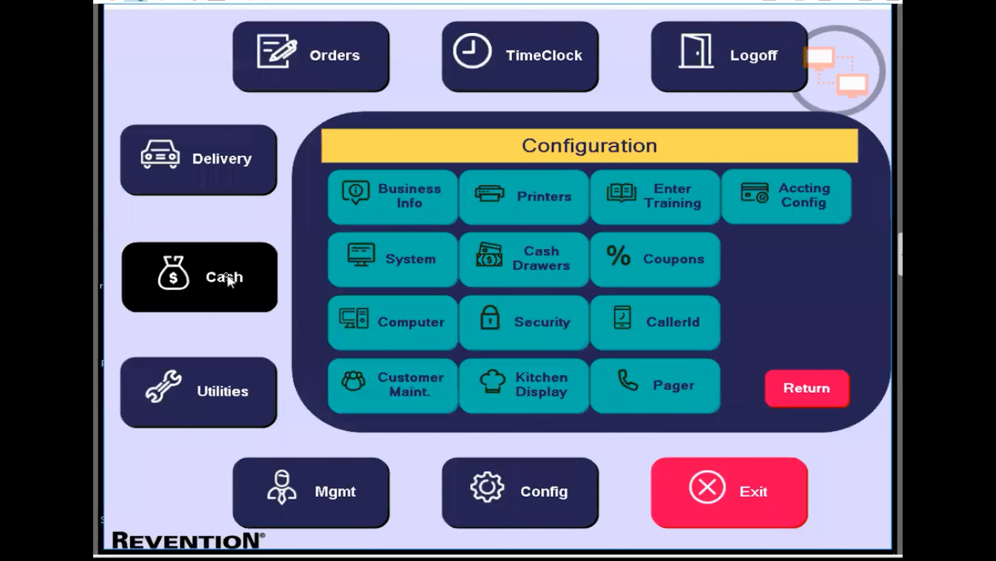
click(381, 339)
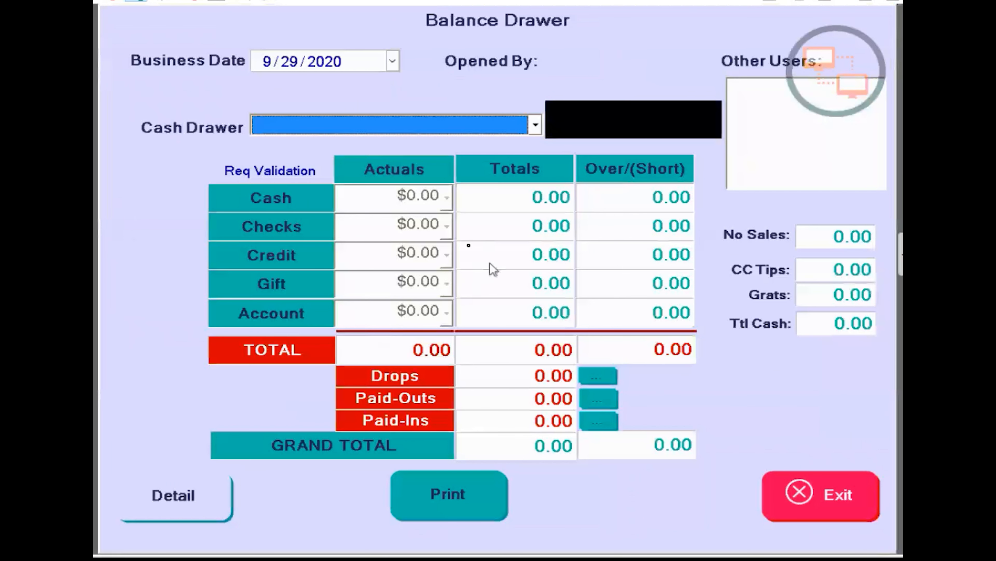
click(296, 61)
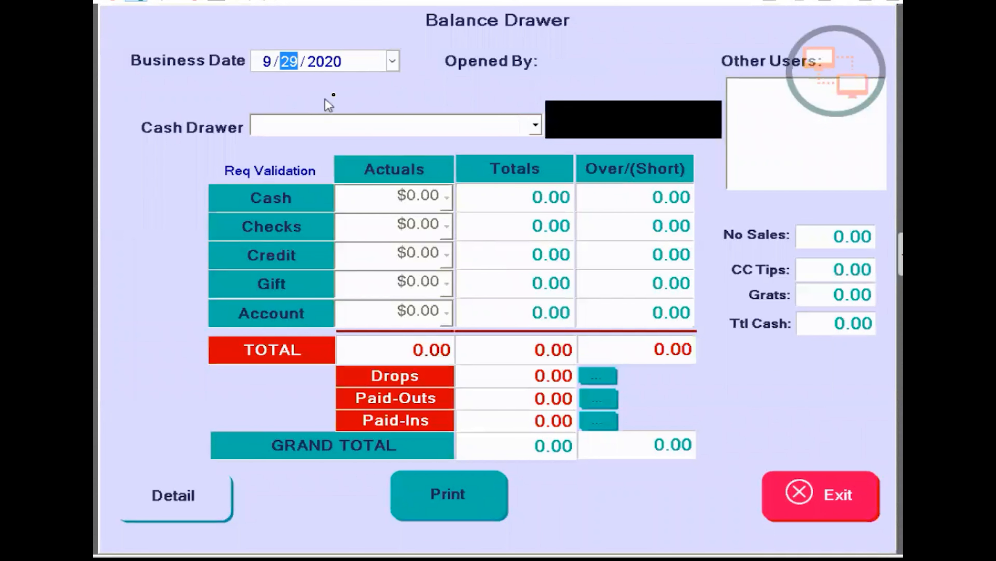
key(Down)
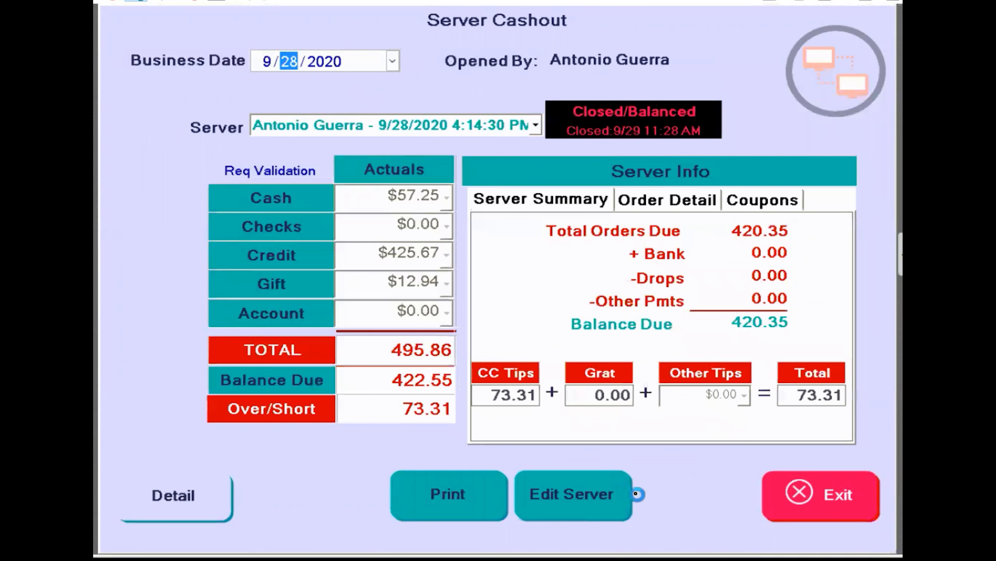
click(596, 494)
click(534, 281)
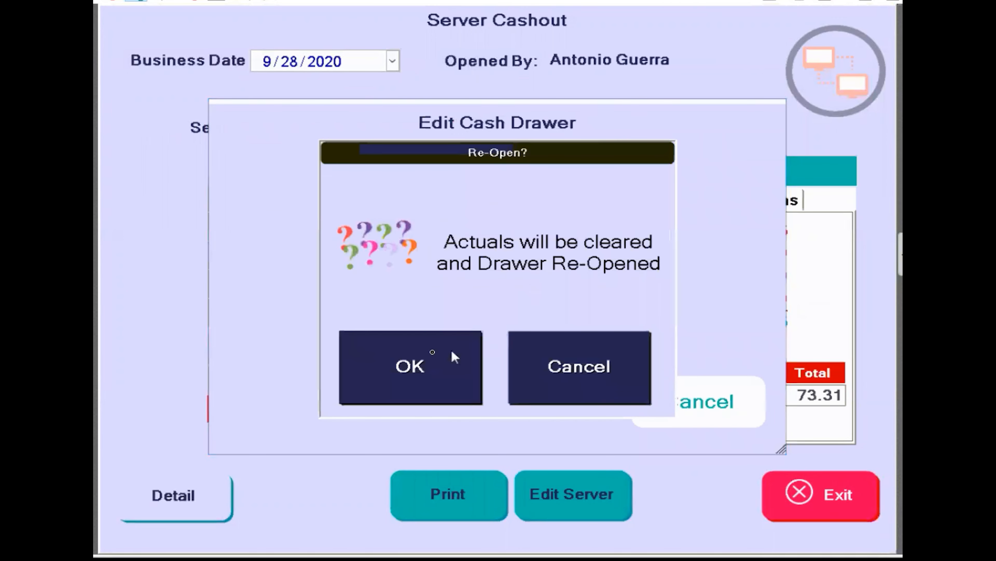
click(451, 356)
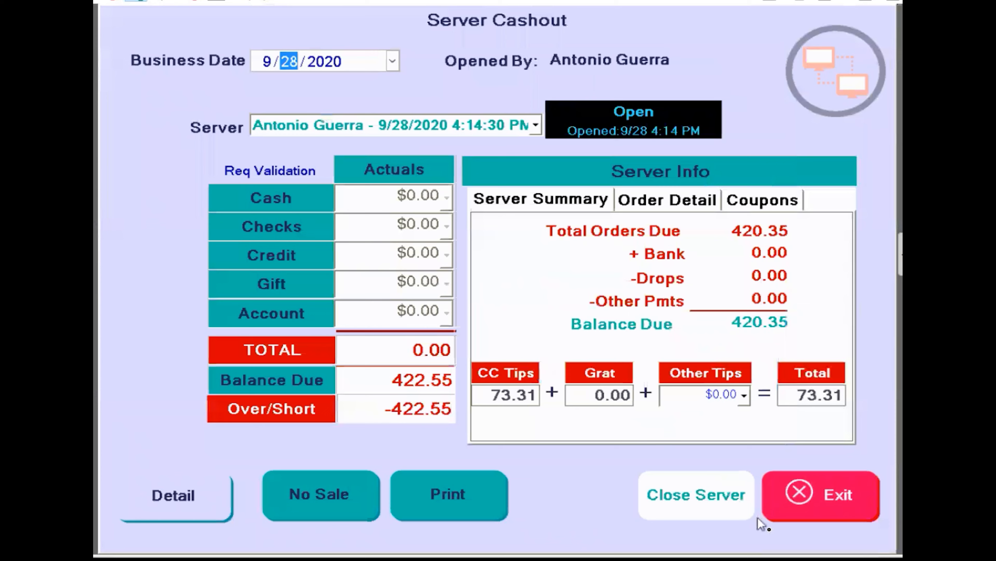
click(833, 503)
Enable Driver cashout to dwr and Server cashout to dwr in the cash management options, save, and exit.
click(492, 497)
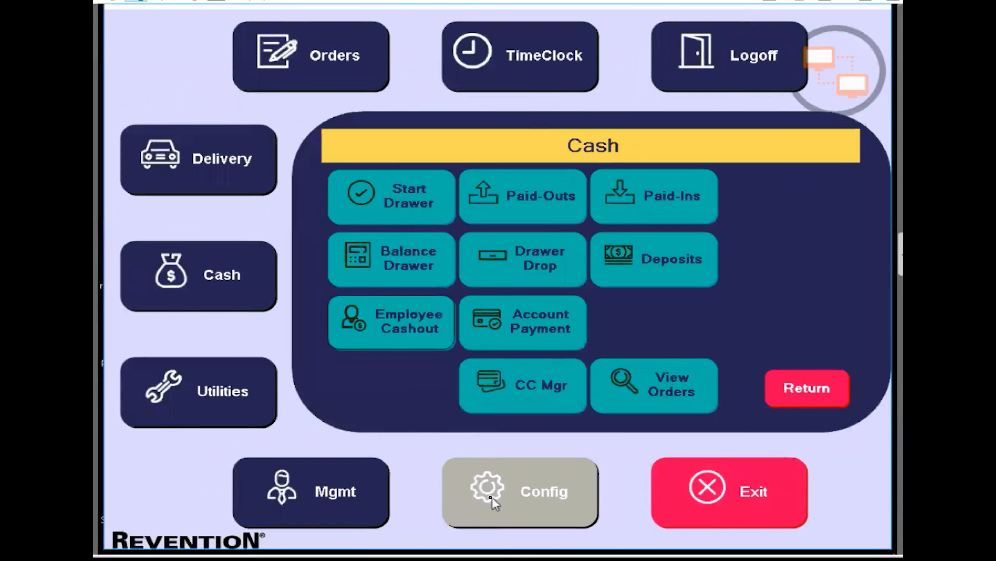
click(410, 261)
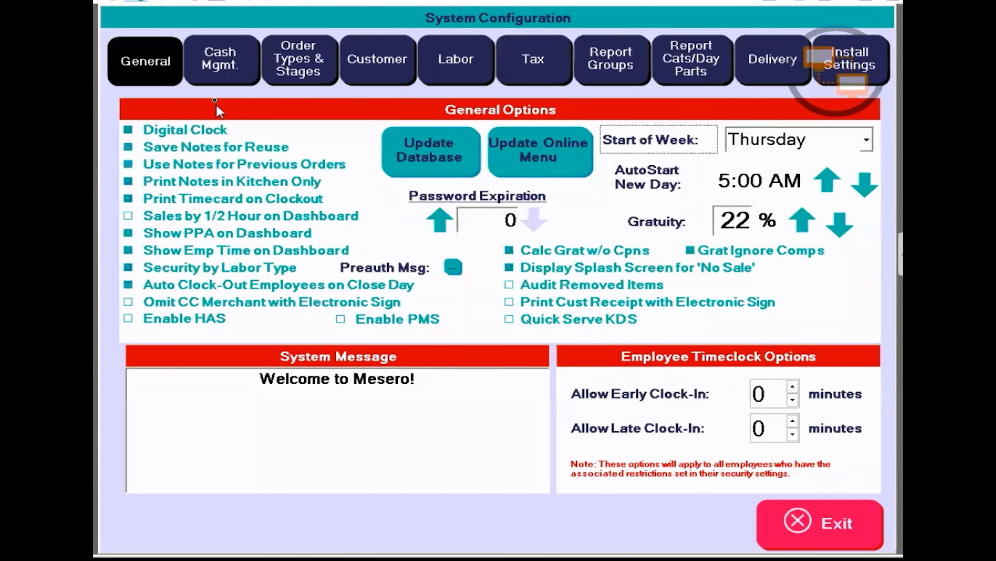
click(216, 80)
click(210, 180)
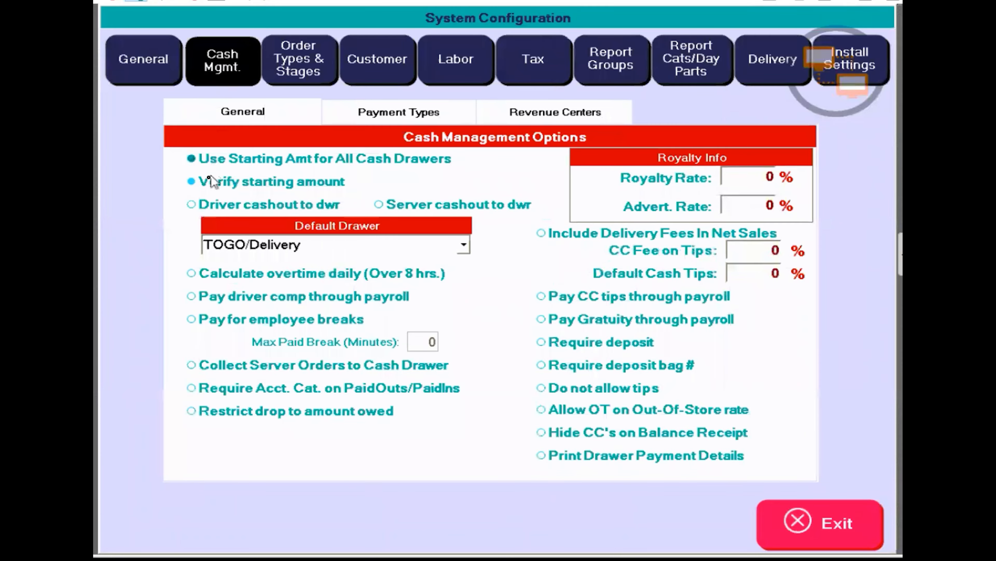
click(197, 200)
click(398, 206)
click(672, 530)
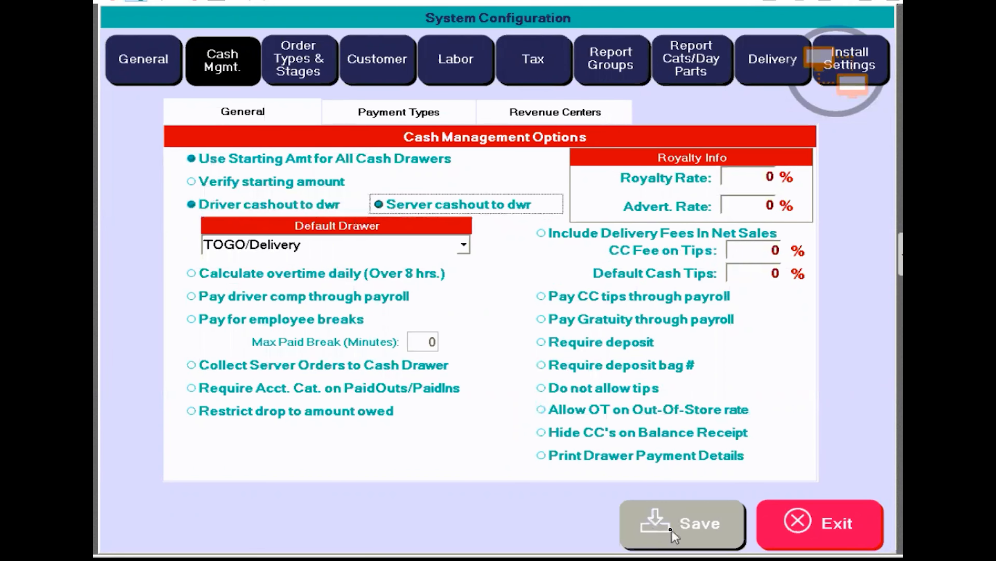
click(804, 524)
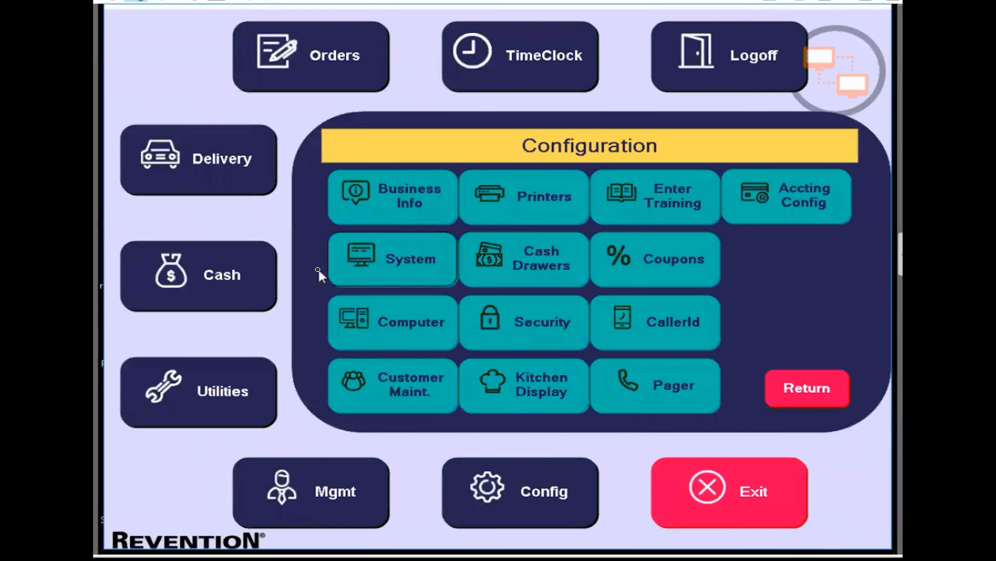
Open Balance Drawer to check its computer and cash drawer selection, and exit.
click(215, 305)
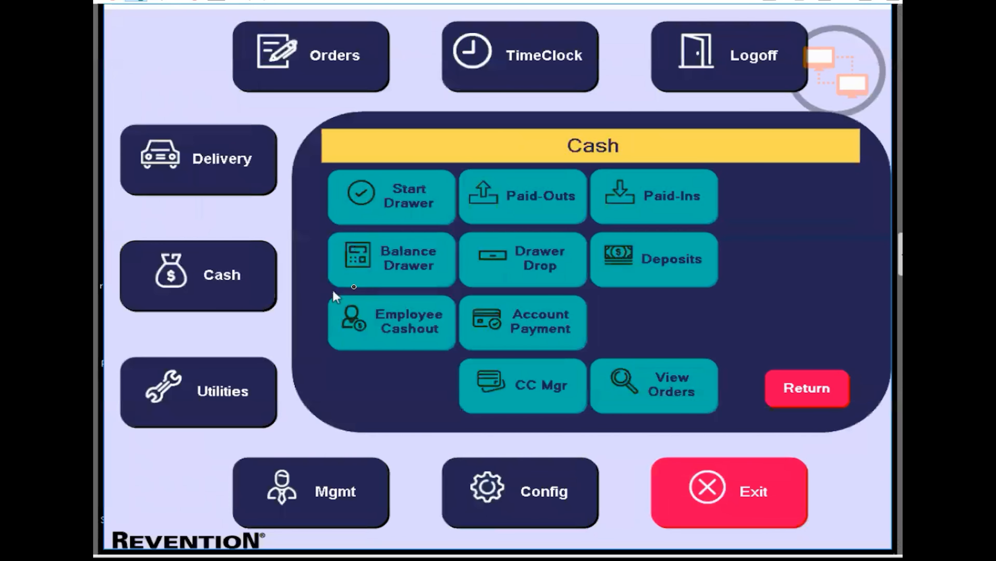
click(376, 281)
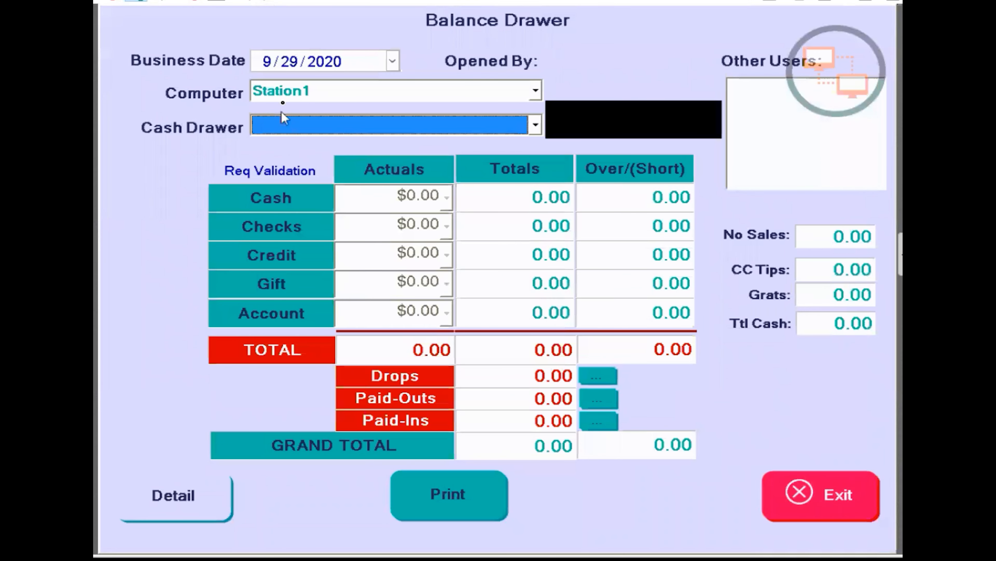
click(819, 503)
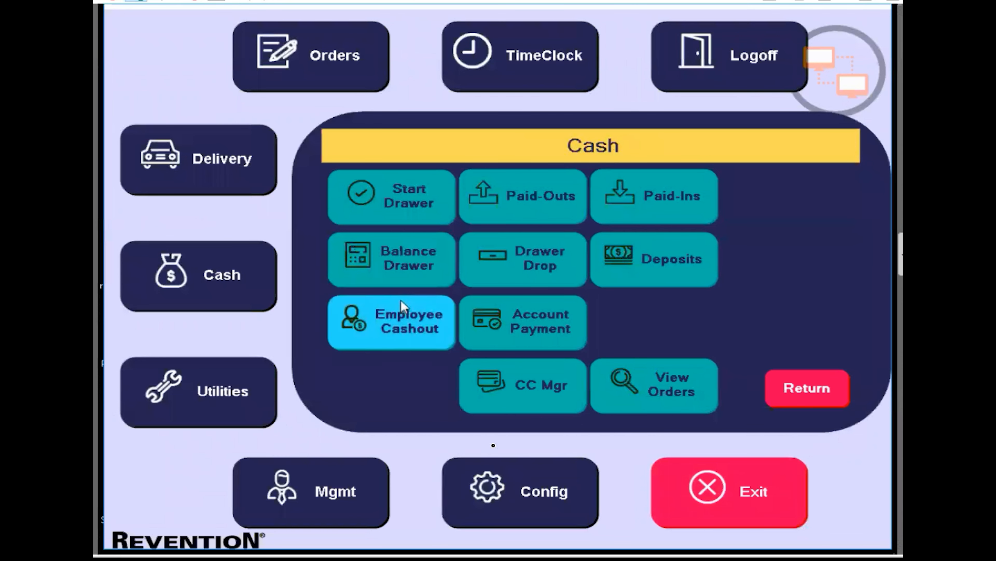
Switch Driver cashout to dwr and Server cashout to dwr off and back on in the cash management options, and exit.
click(520, 491)
click(367, 252)
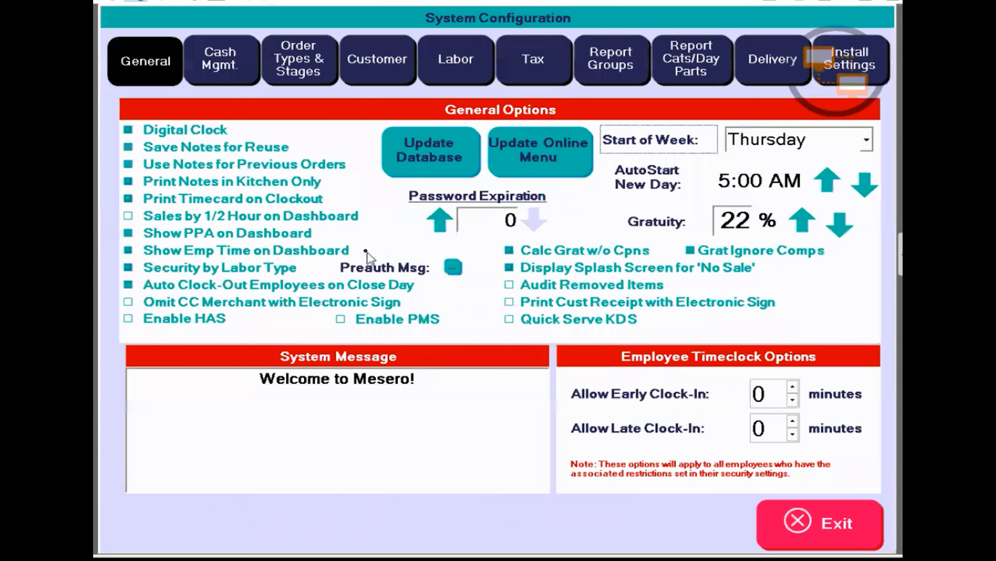
click(228, 58)
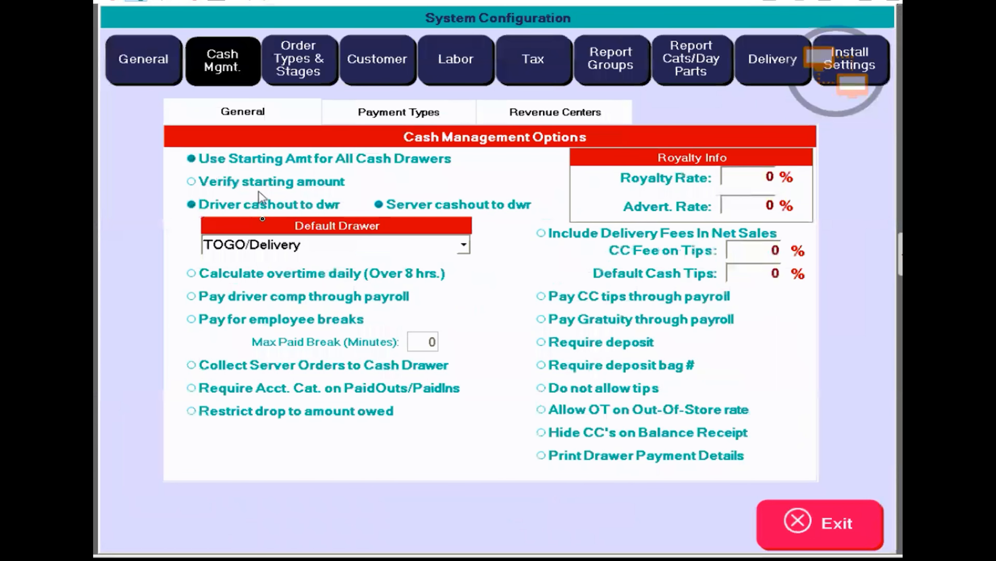
click(242, 207)
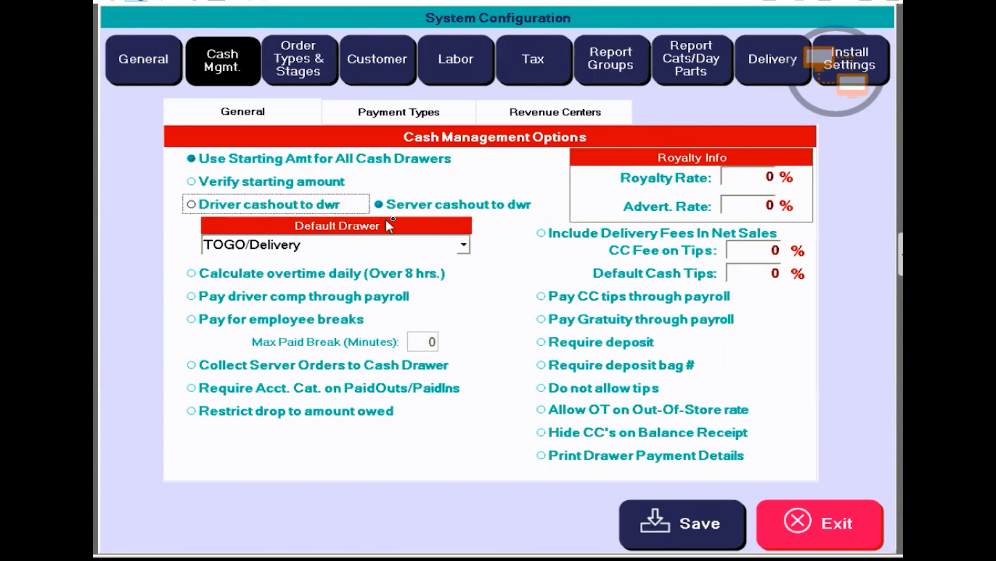
click(401, 206)
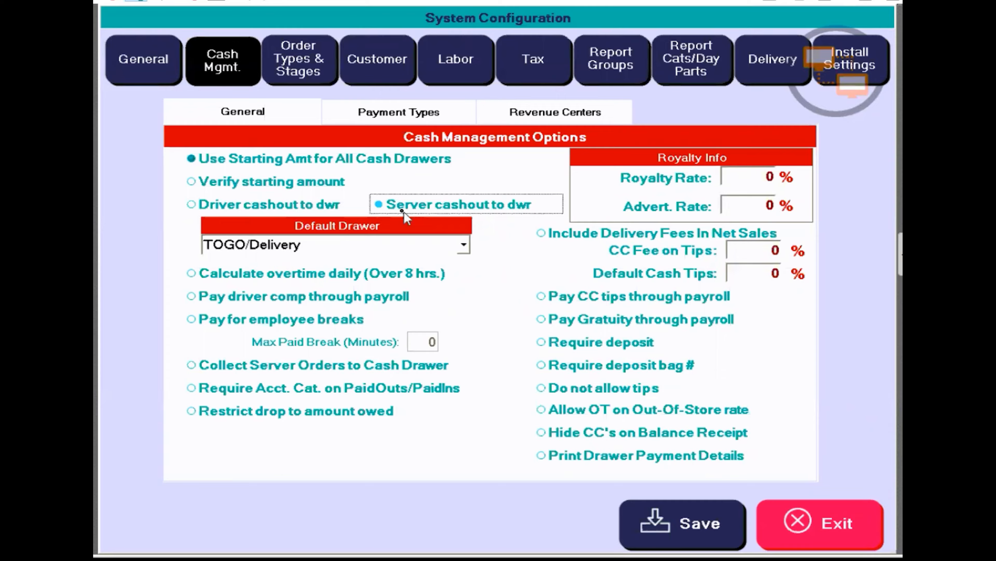
click(404, 212)
click(210, 211)
click(260, 204)
click(386, 205)
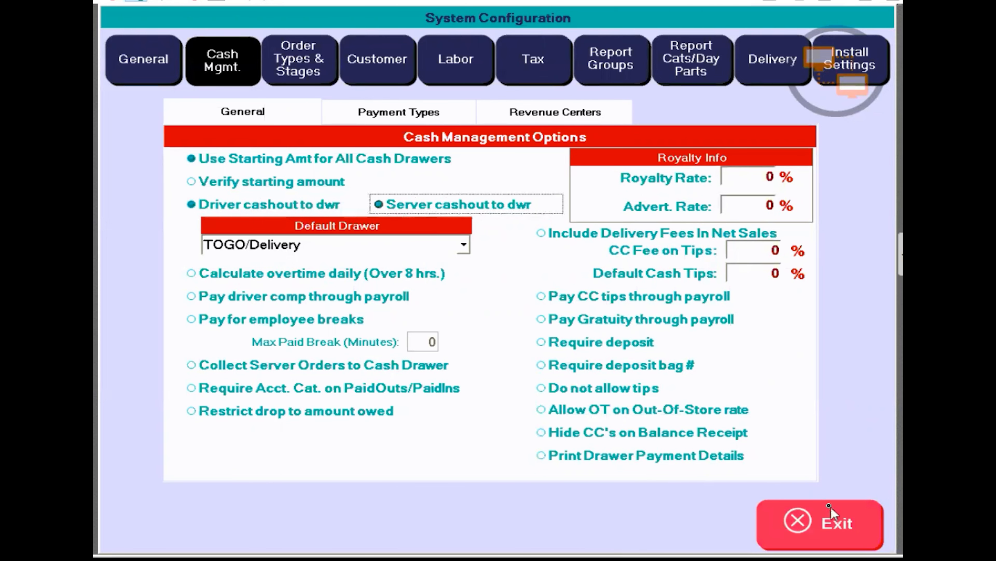
click(828, 513)
Open Balance Drawer for business date 9/28/2020 and check Station3's cash drawer list.
click(229, 266)
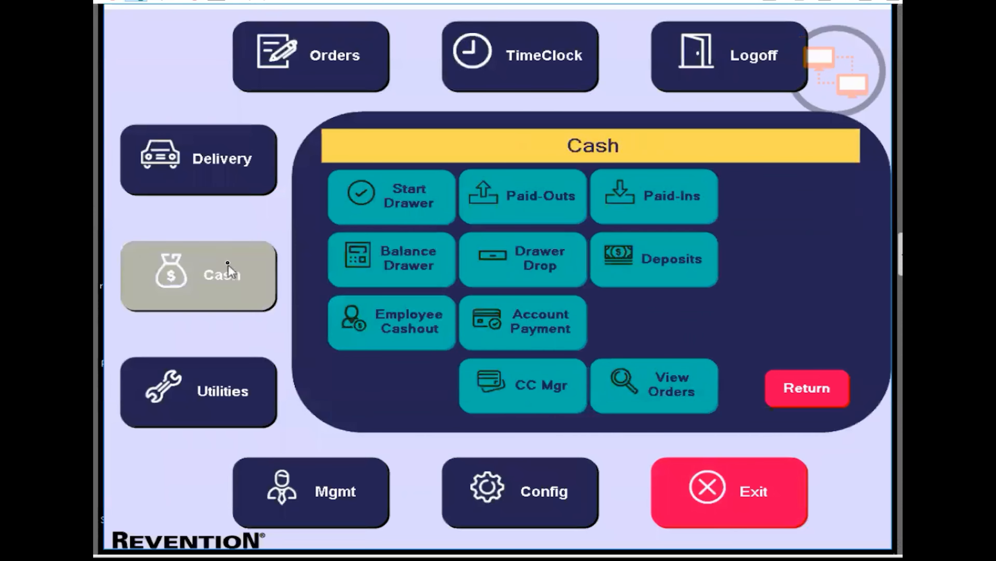
click(370, 261)
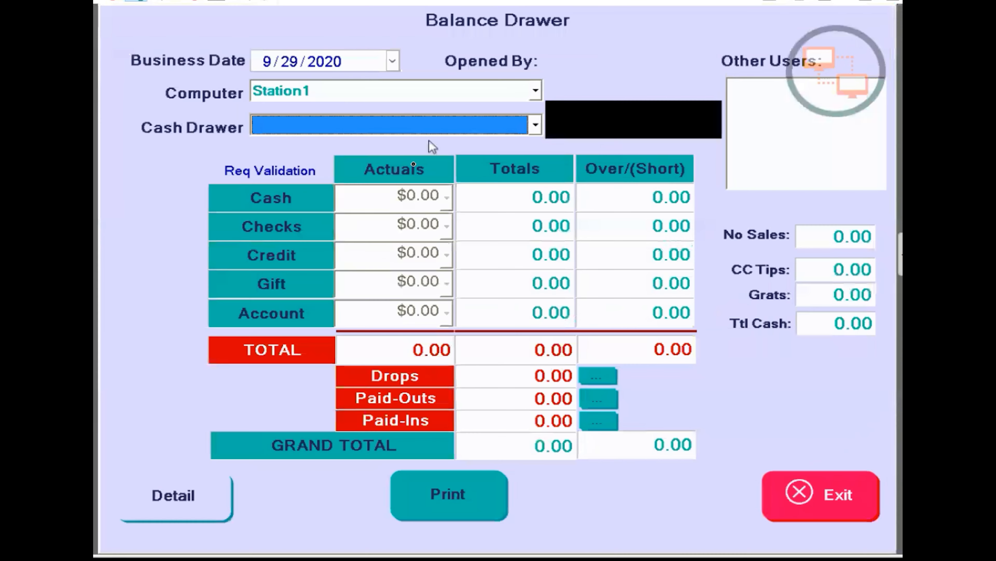
click(290, 64)
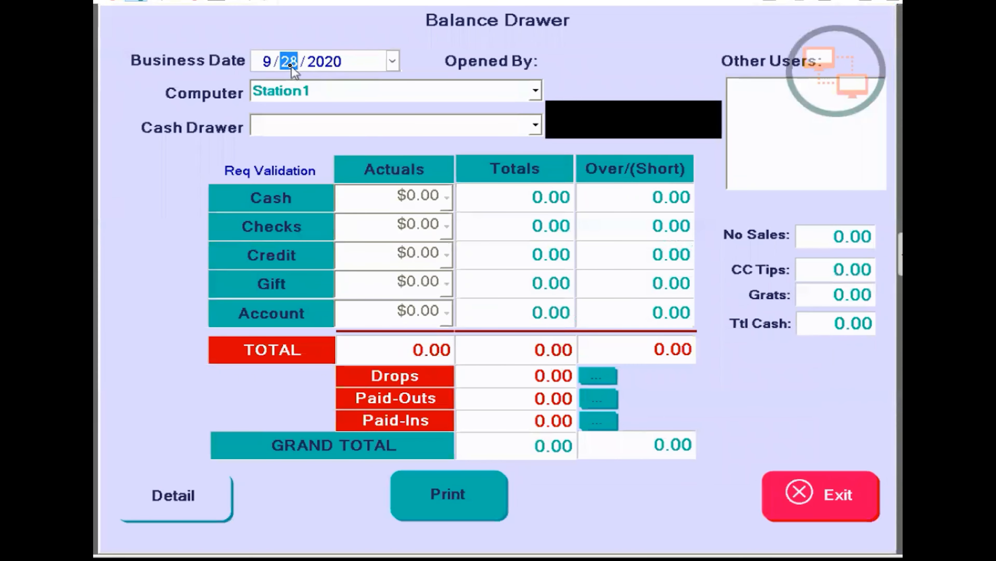
click(313, 90)
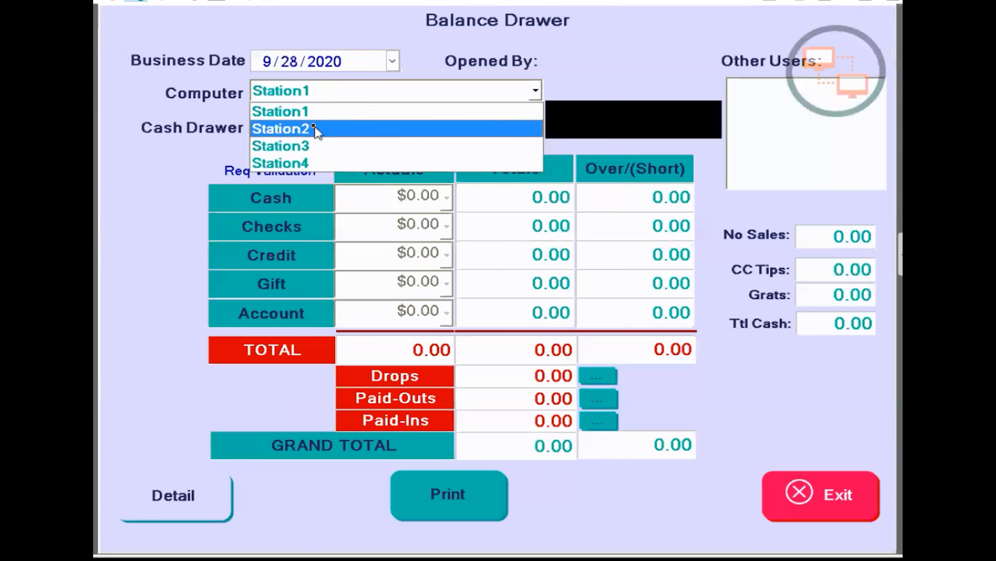
click(315, 126)
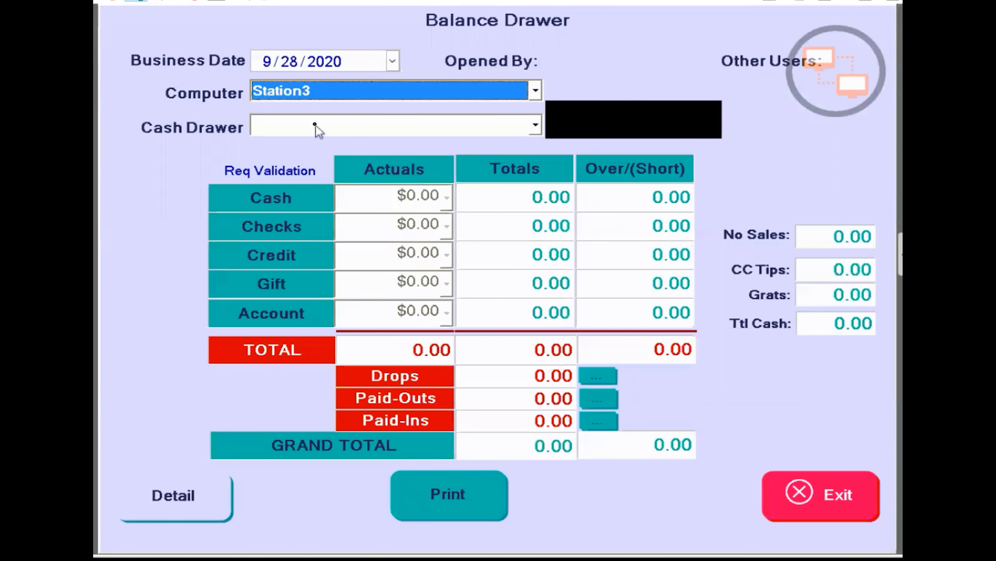
click(315, 125)
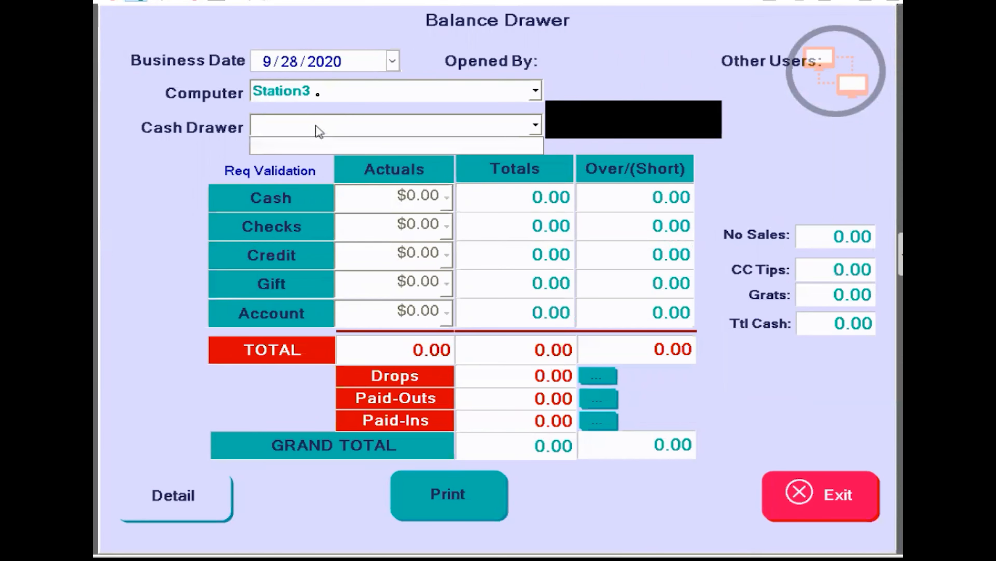
Select Station4 and its Drawer1-4 opened on 9/28/2020 at 4:03:17 PM for balancing.
click(358, 89)
click(357, 89)
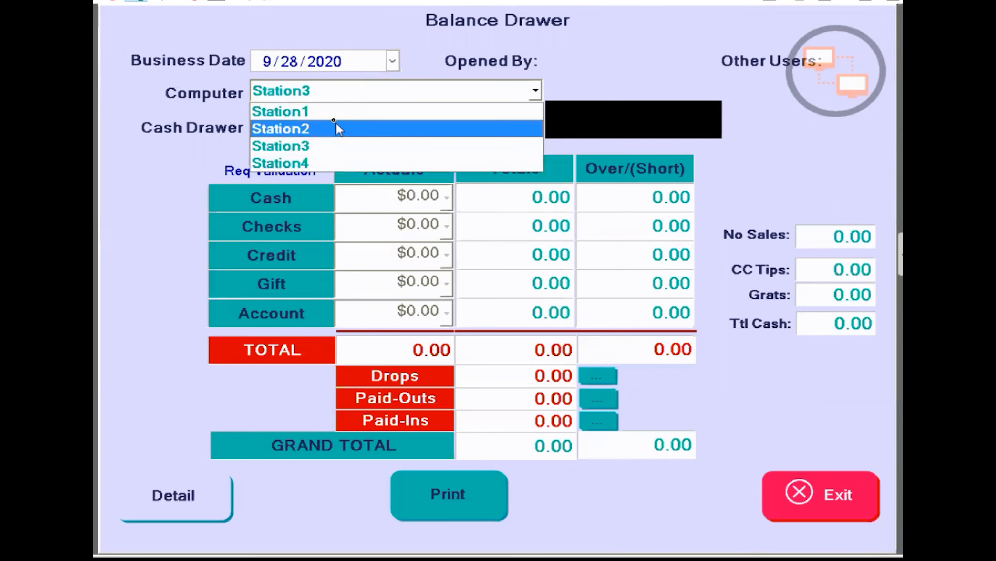
click(329, 110)
key(Down)
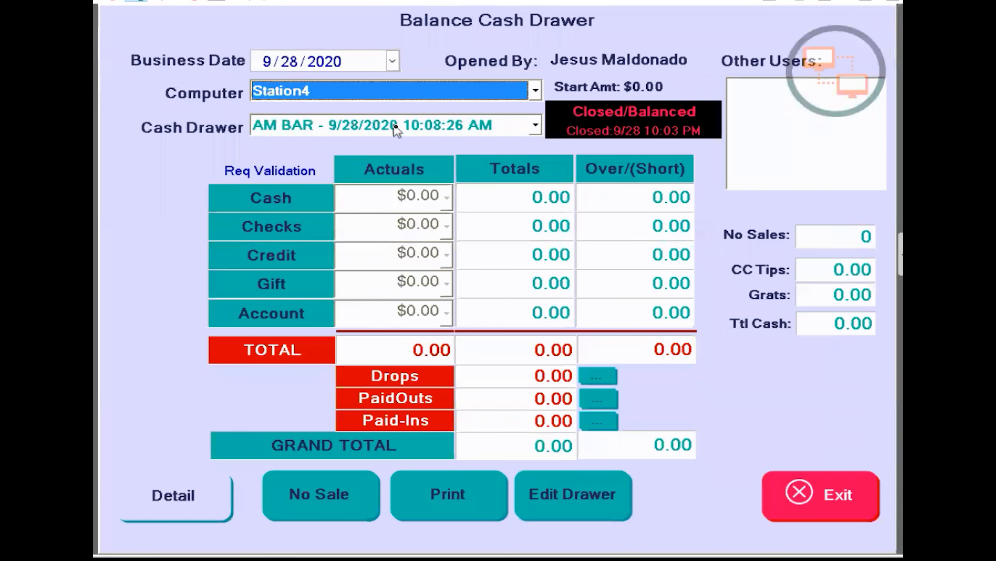
click(399, 132)
click(398, 159)
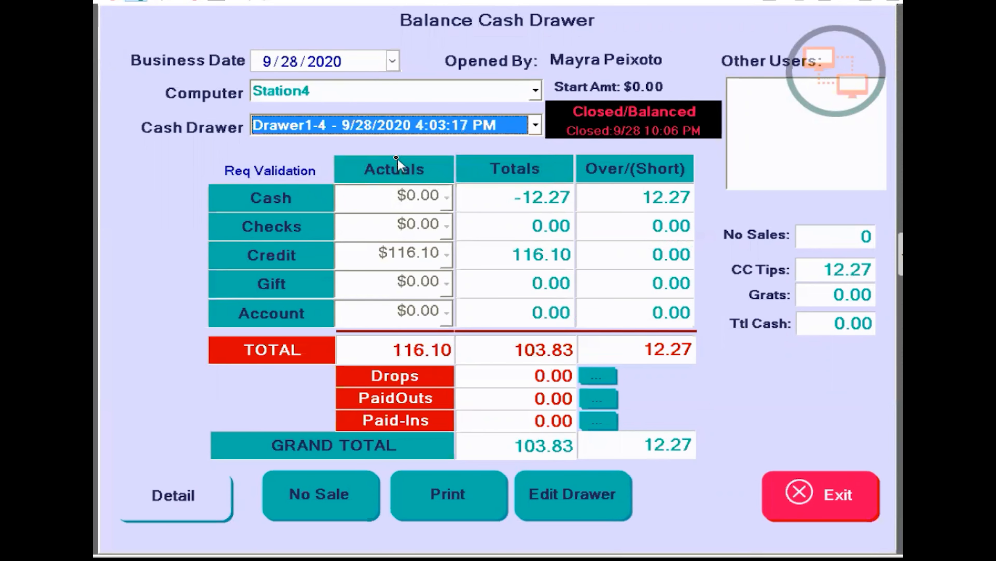
key(Down)
key(Up)
Re-open Drawer1-4 on Station4, accept clearing its actuals, and exit the drawer balancing.
click(608, 481)
click(452, 302)
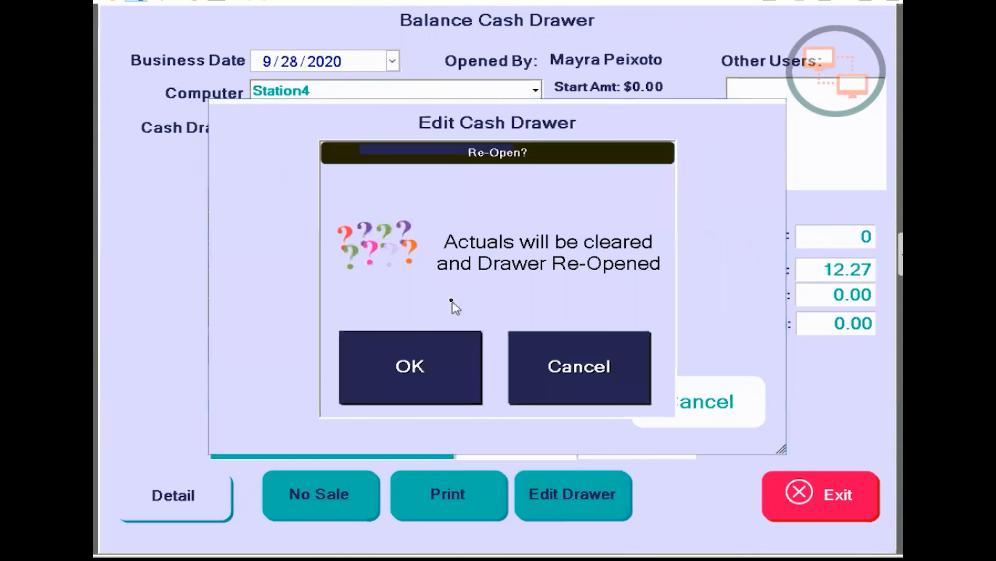
click(404, 348)
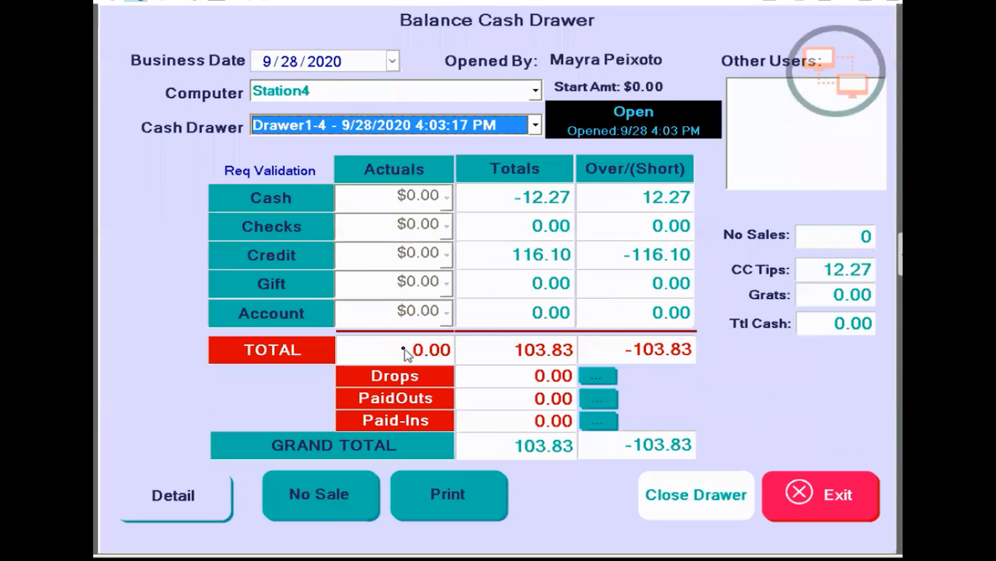
click(821, 489)
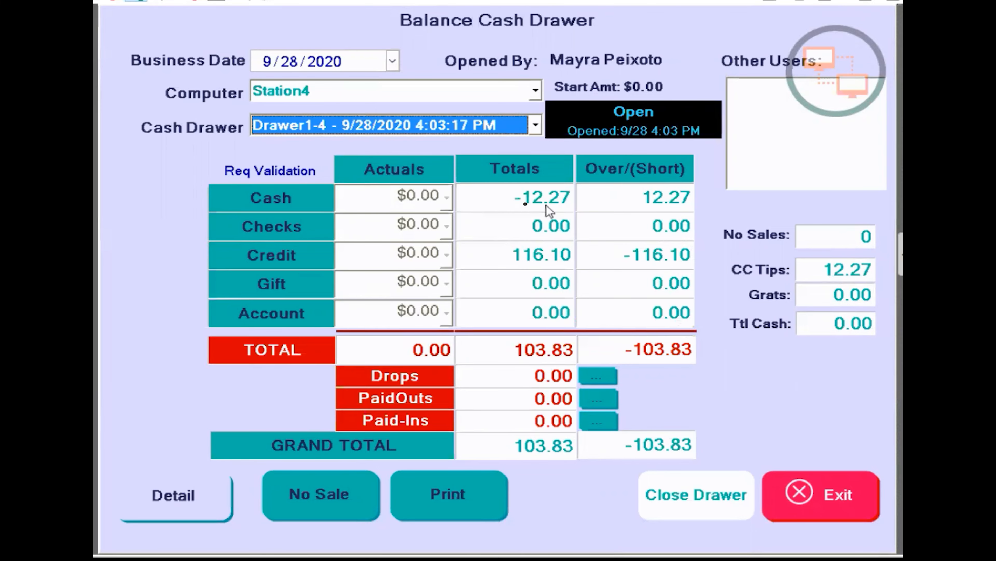
click(772, 511)
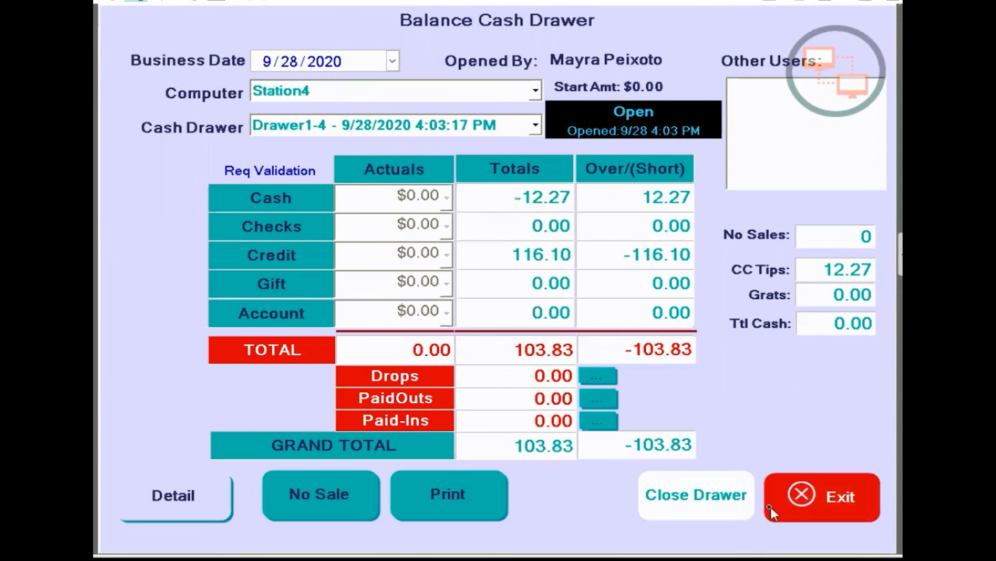
Open the employee cashout for business date 9/28/2020 and close the first open server.
click(357, 234)
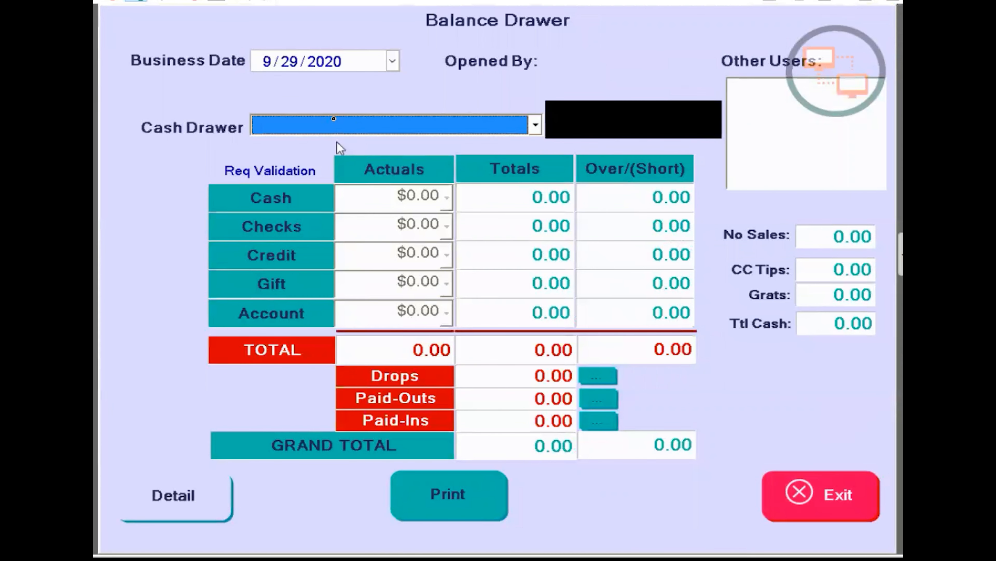
click(292, 61)
key(Down)
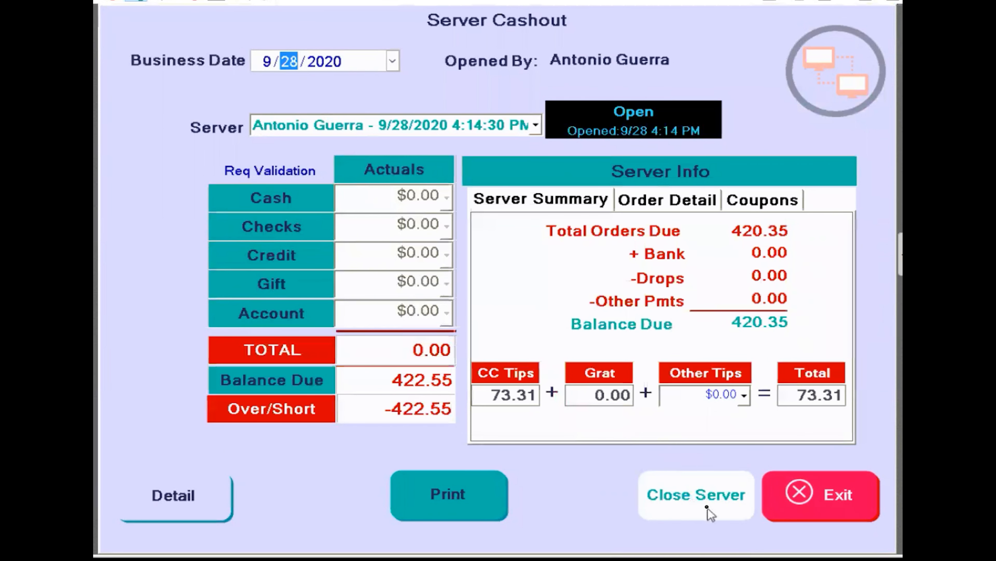
click(708, 509)
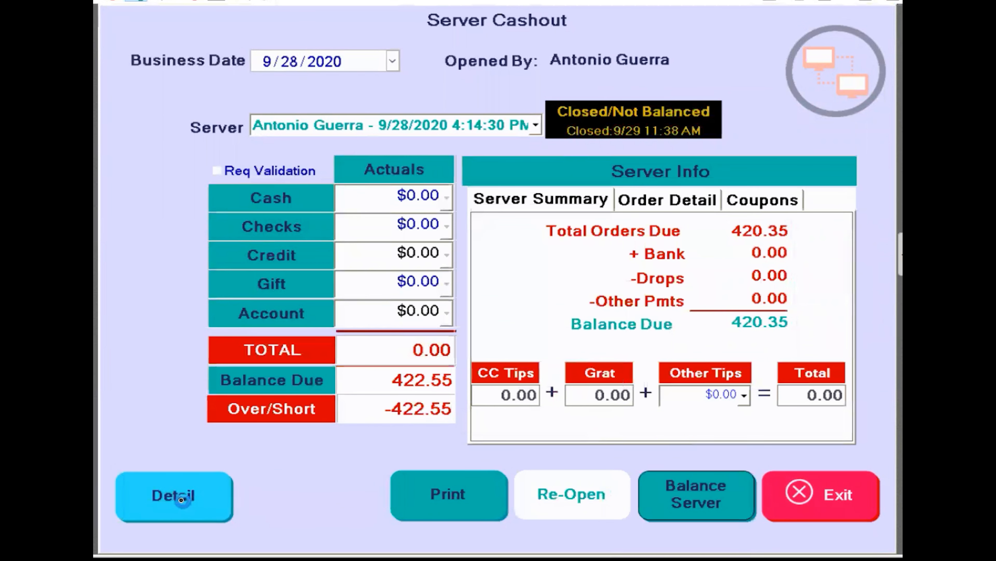
Mark all of the server's credit payments and the gift payment as received in the cashout detail, and return to the summary.
click(181, 499)
click(300, 453)
click(530, 94)
click(452, 83)
click(408, 162)
click(212, 494)
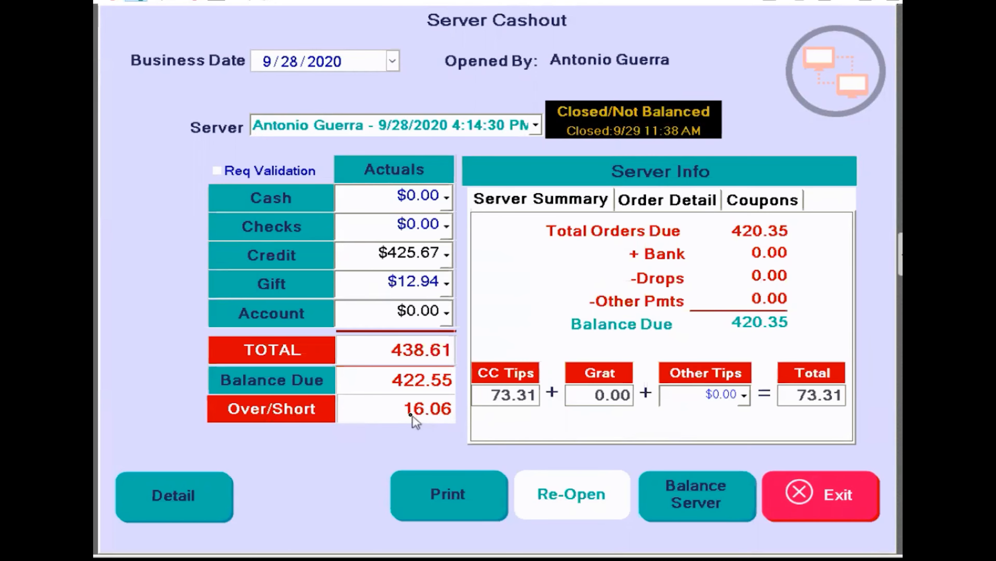
Set the server's cash actual to -$16.06.
click(448, 194)
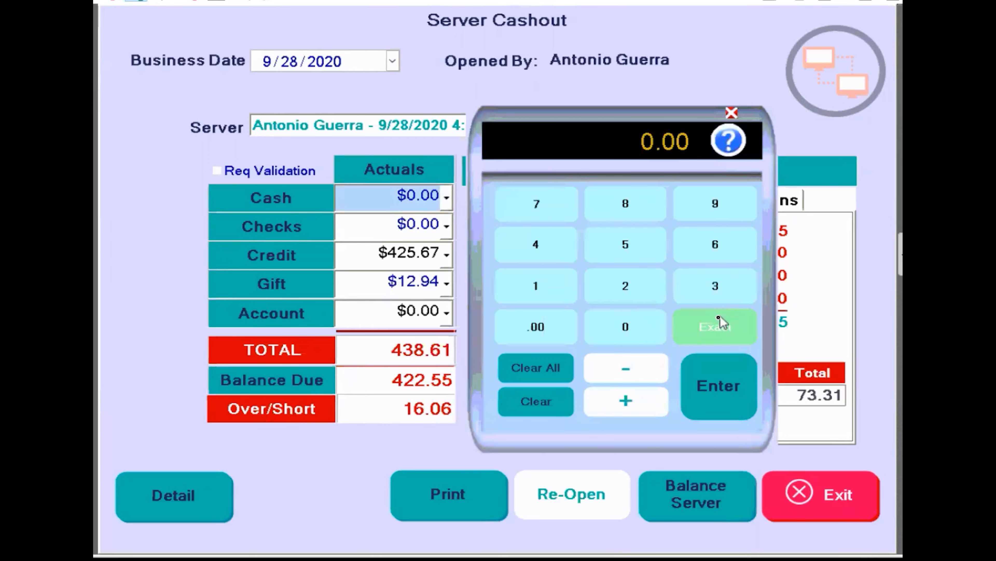
click(718, 317)
click(721, 374)
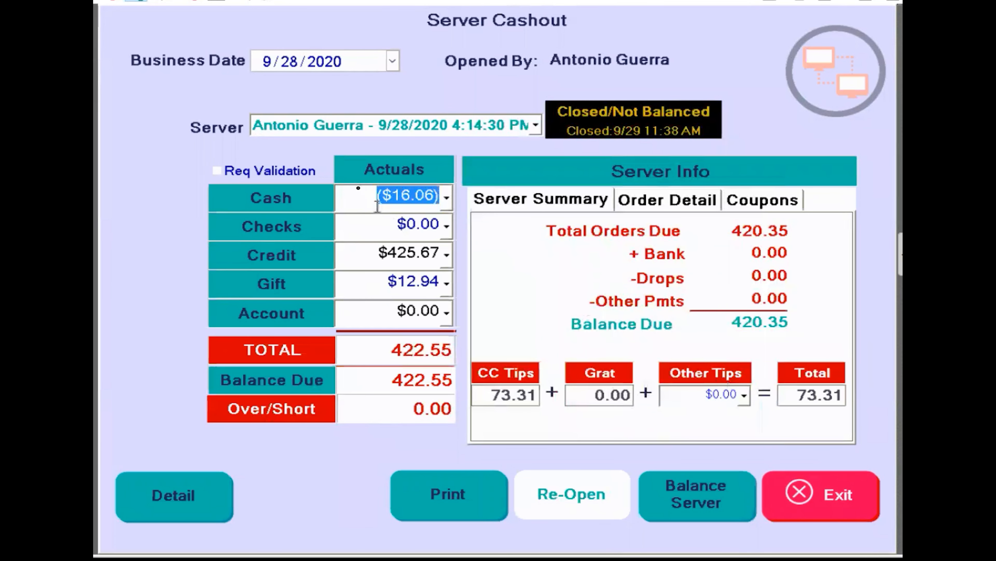
Balance the server with Drawer1-4 as the cashout destination, complete the reconcile, and exit.
click(672, 506)
click(442, 390)
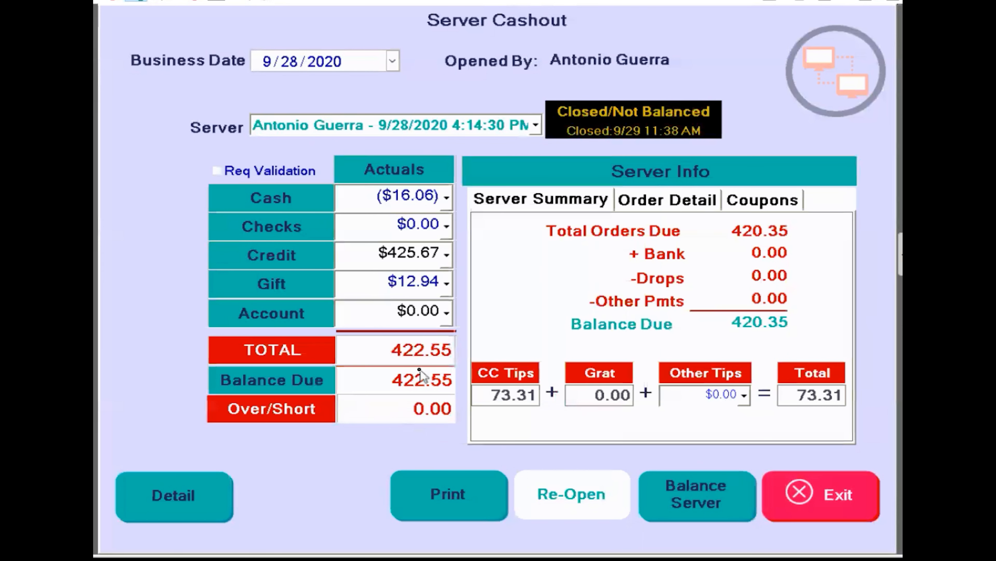
click(420, 370)
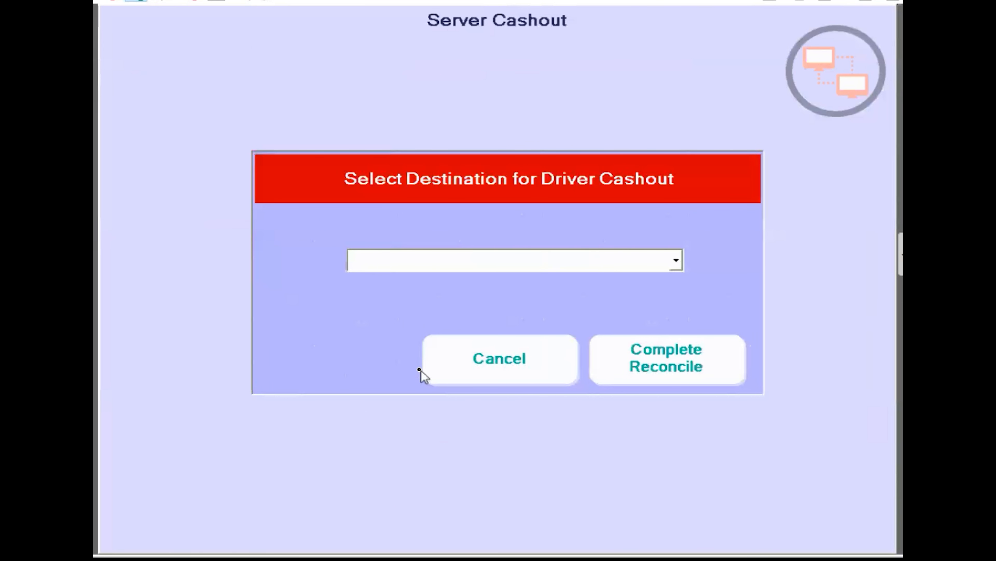
click(677, 261)
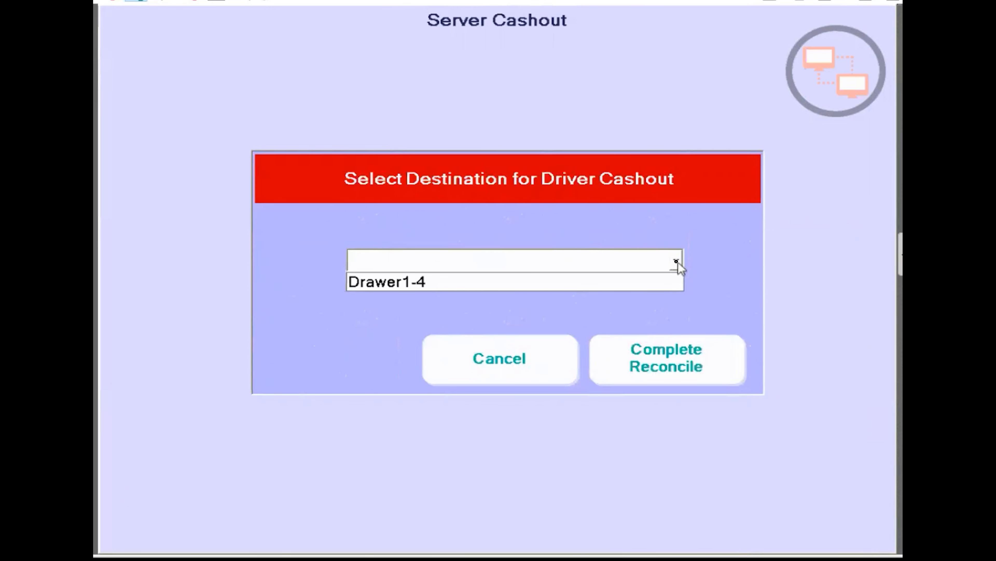
click(676, 281)
click(685, 350)
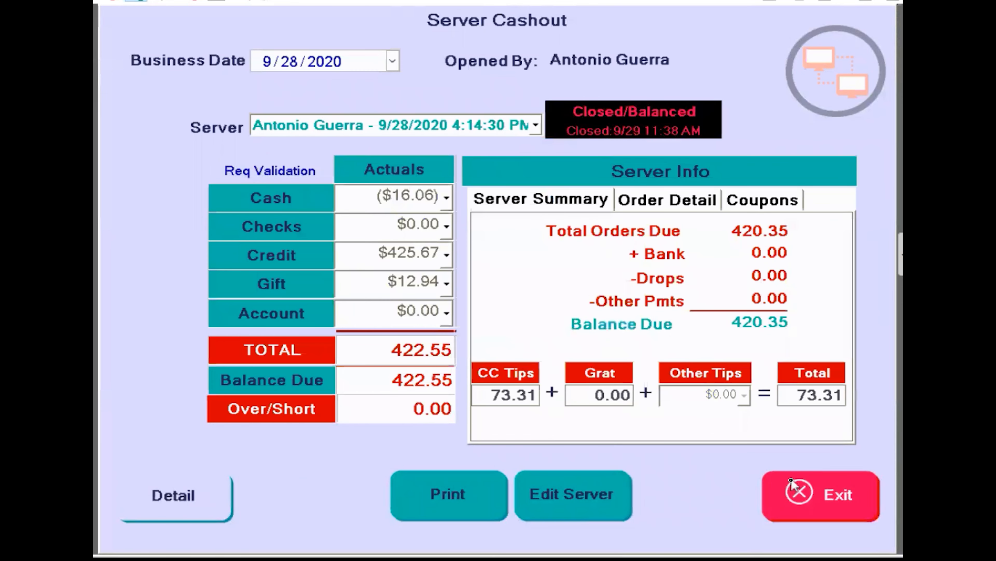
click(820, 495)
Open Balance Drawer for 9/28/2020 and select Drawer1-4 on Station4 to review its totals with the server cashout included.
click(380, 252)
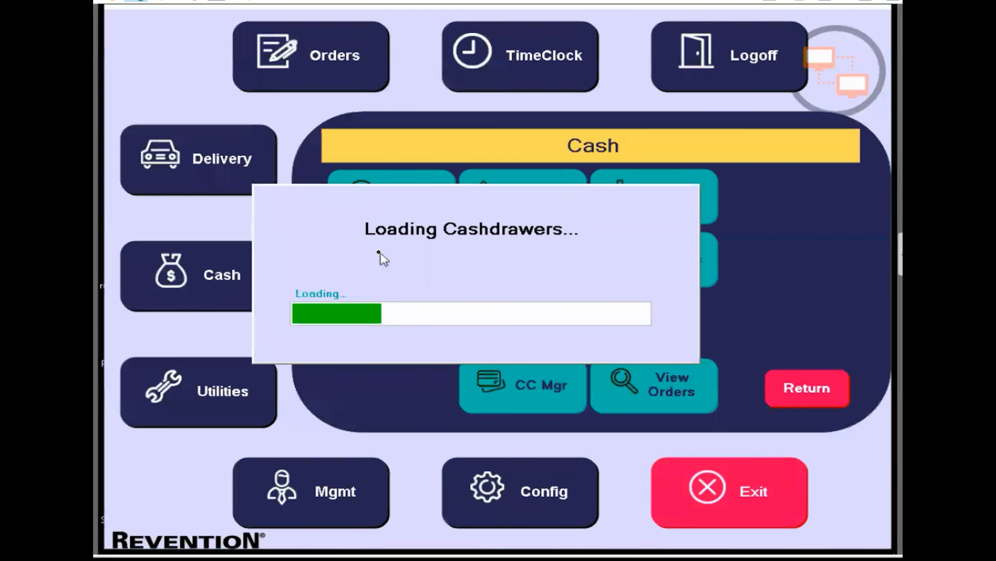
click(286, 63)
key(Down)
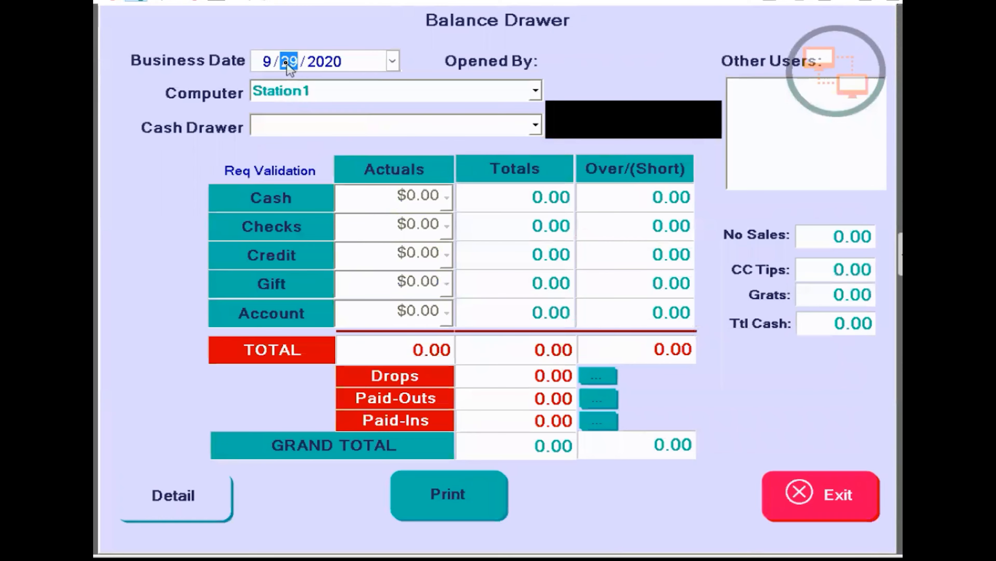
click(341, 91)
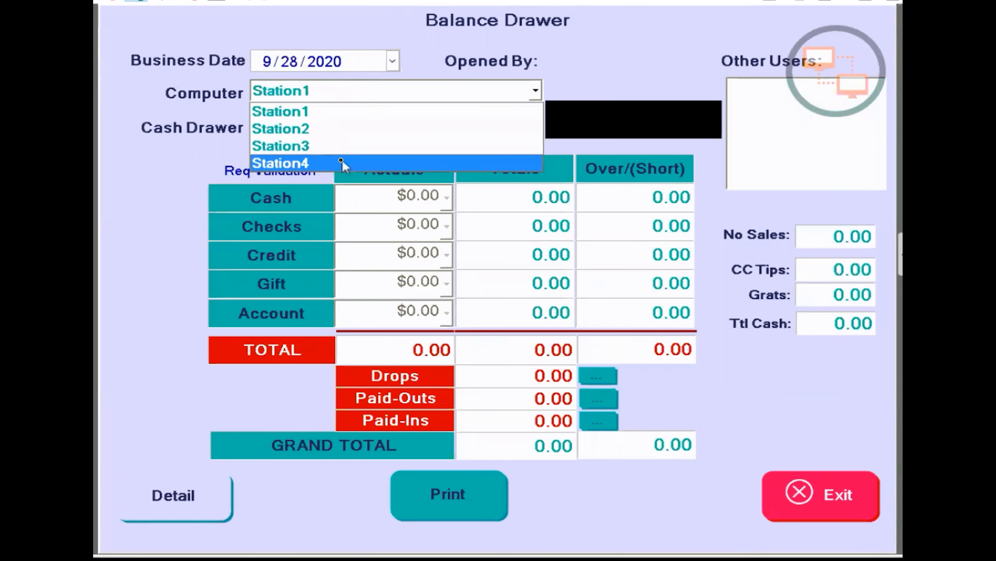
click(342, 160)
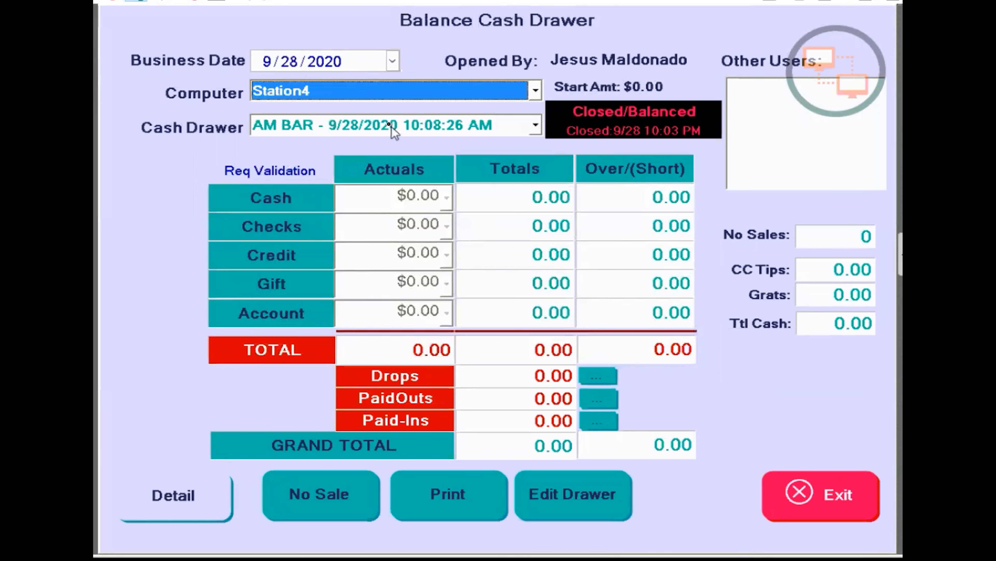
click(392, 126)
click(388, 159)
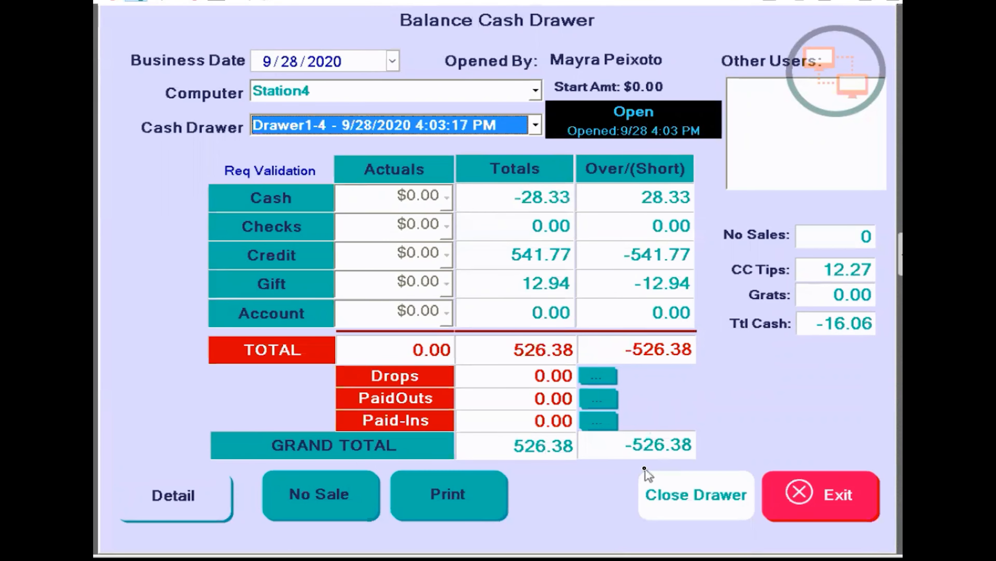
Close Drawer1-4, and mark all of its credit payments and the gift card payment as received in the detail.
click(712, 493)
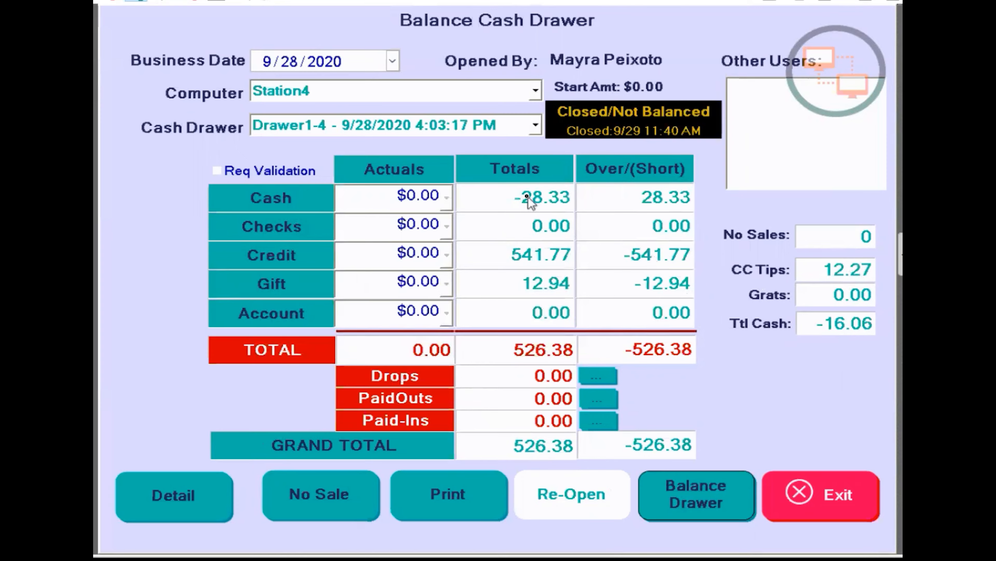
click(193, 499)
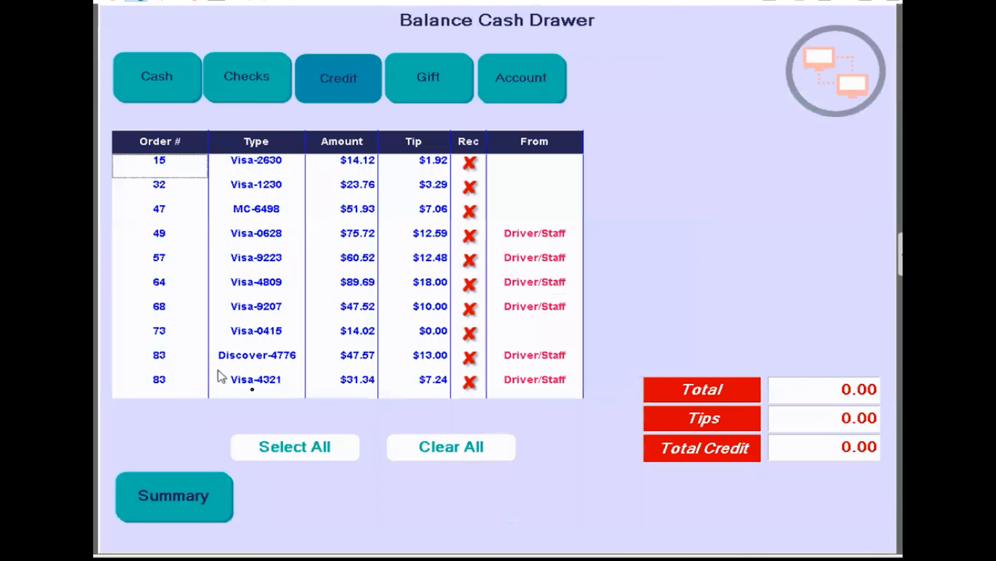
click(267, 446)
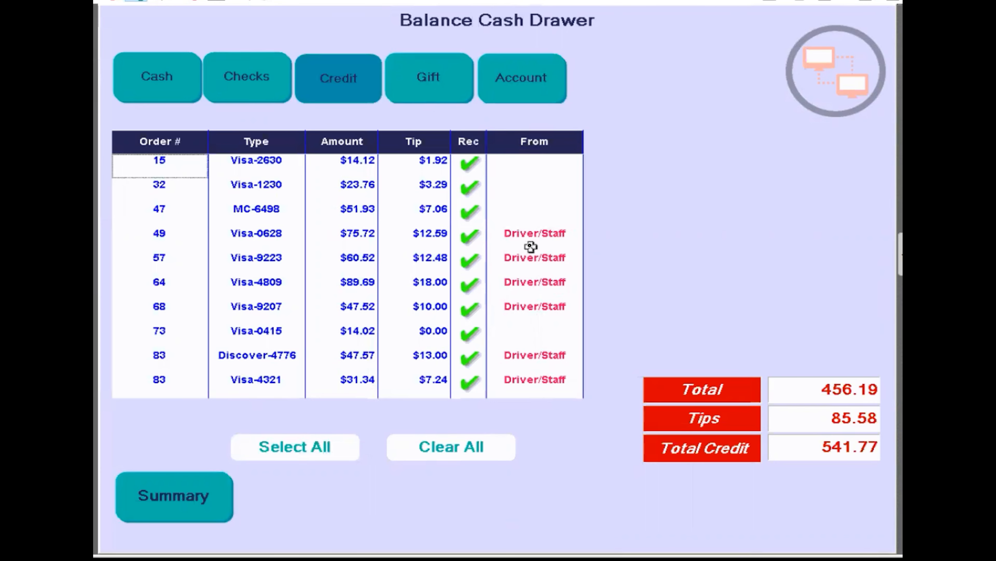
click(434, 95)
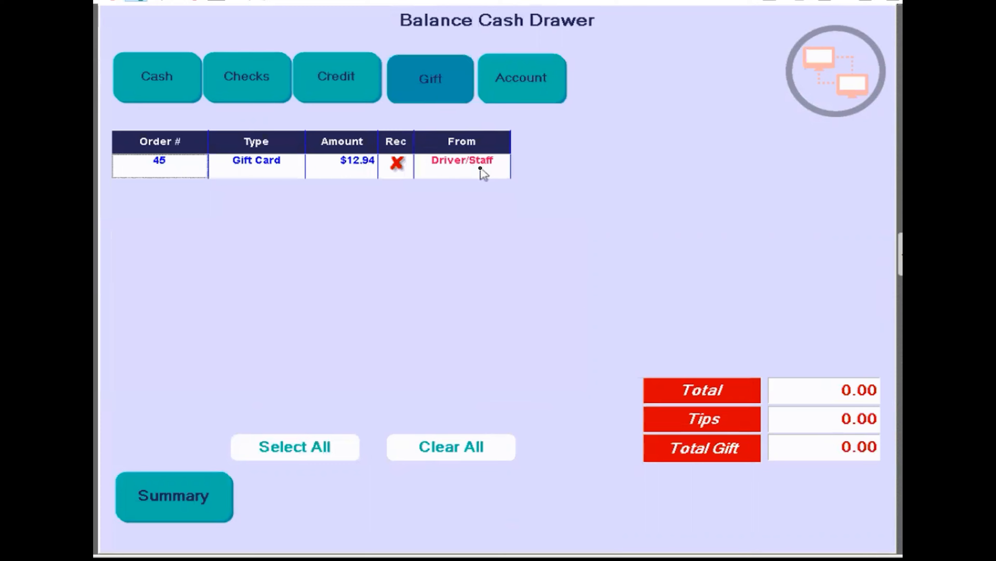
click(398, 161)
click(514, 90)
click(357, 92)
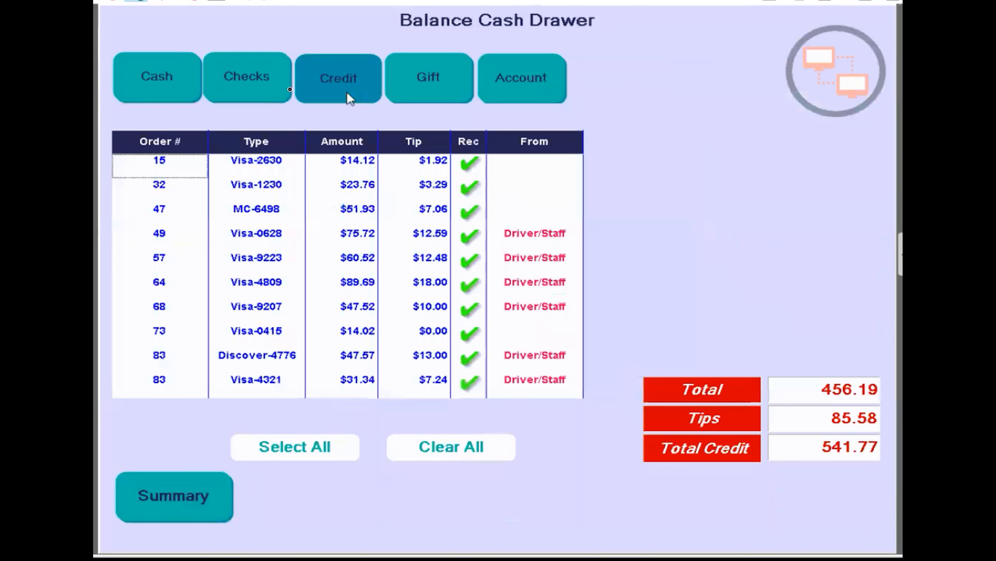
Review the checks and cash count detail of Drawer1-4, return to the summary, and exit without balancing.
click(262, 89)
click(154, 87)
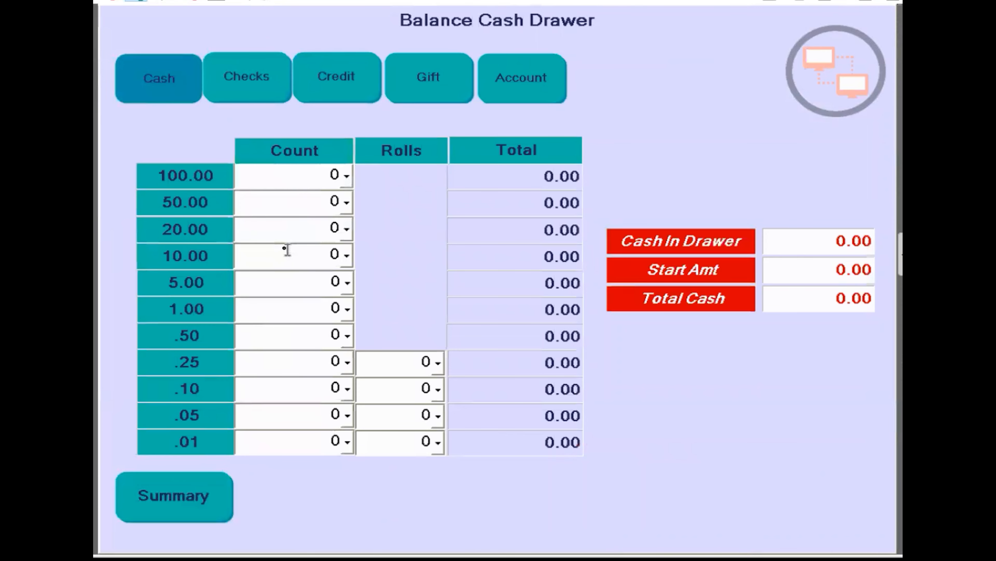
click(181, 505)
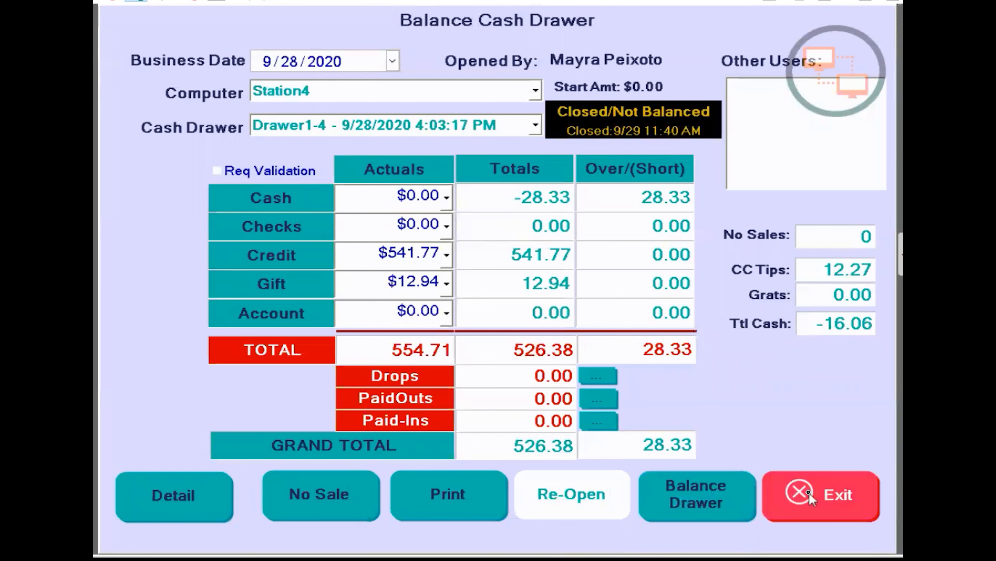
click(151, 516)
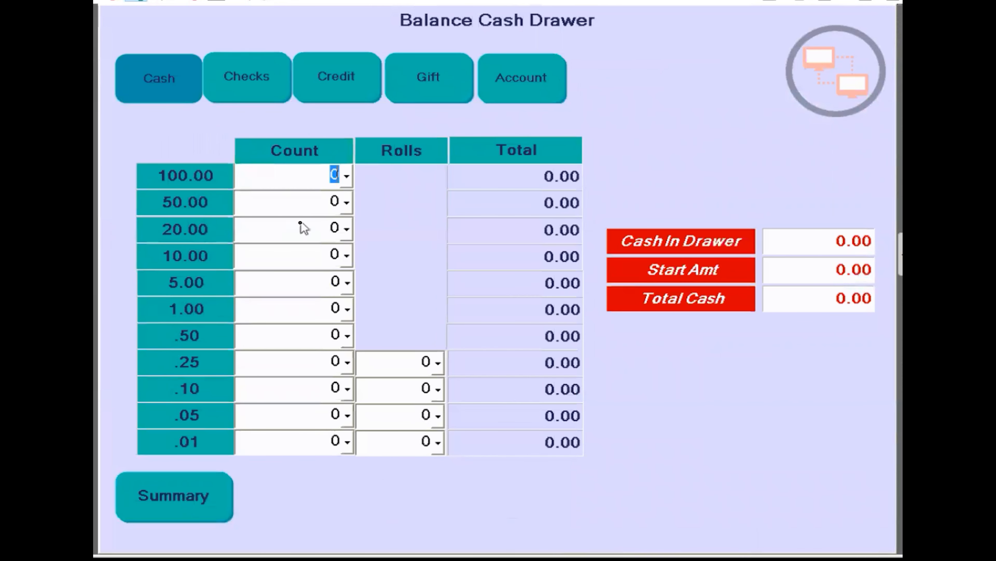
click(343, 202)
click(161, 514)
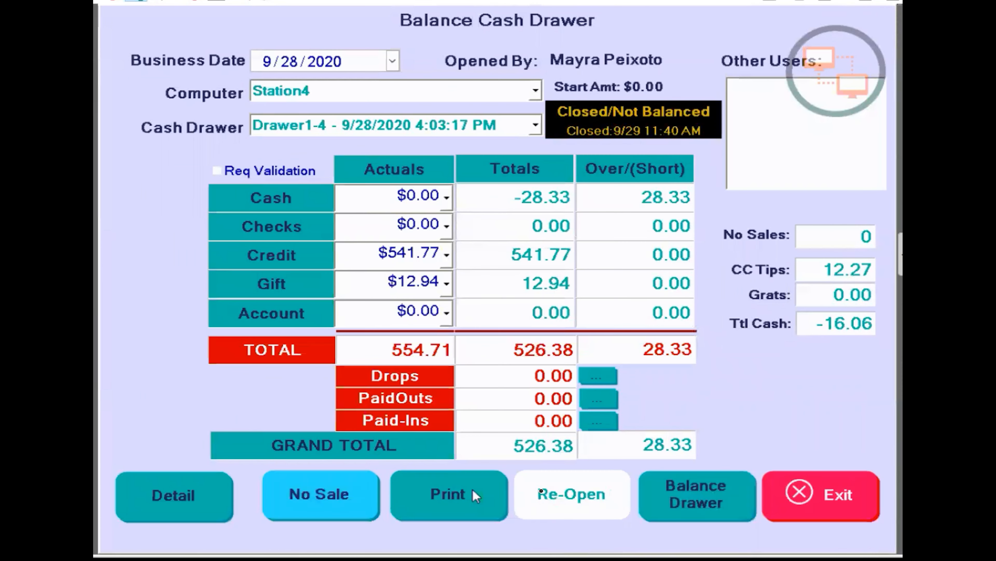
click(799, 493)
Reopen Balance Drawer for 9/28/2020 and select Drawer1-4 on Station4.
click(386, 257)
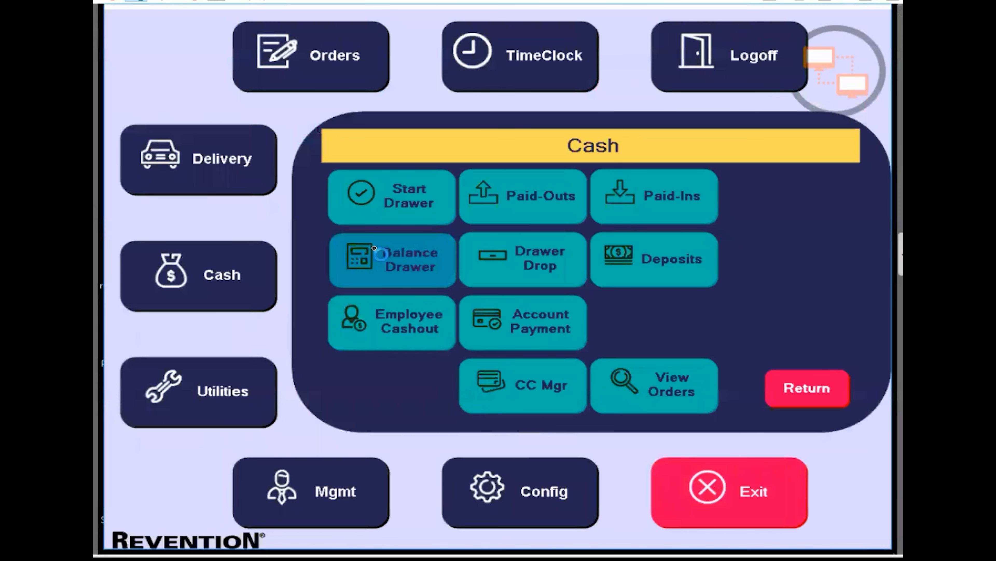
click(288, 65)
key(Down)
click(332, 92)
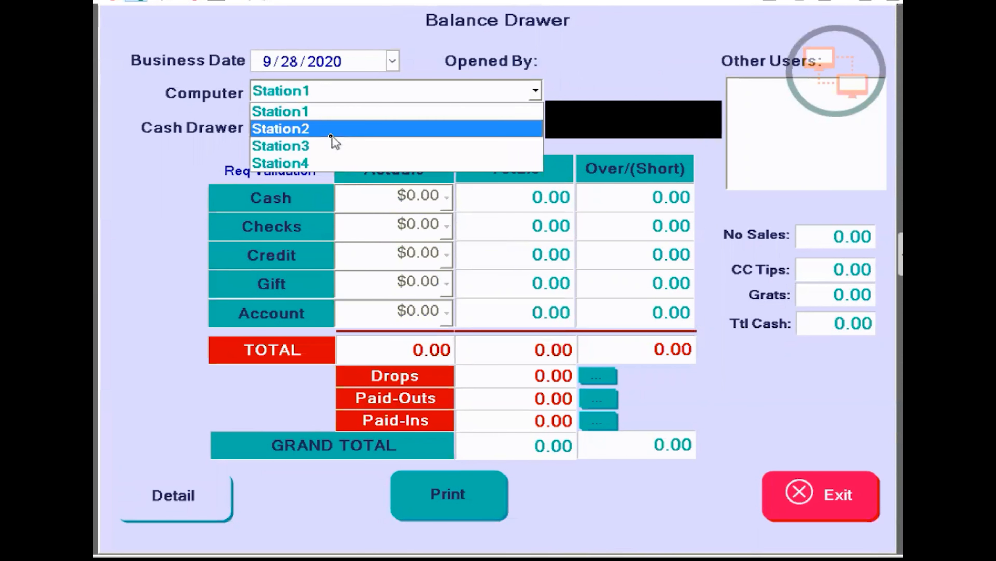
click(331, 159)
click(328, 123)
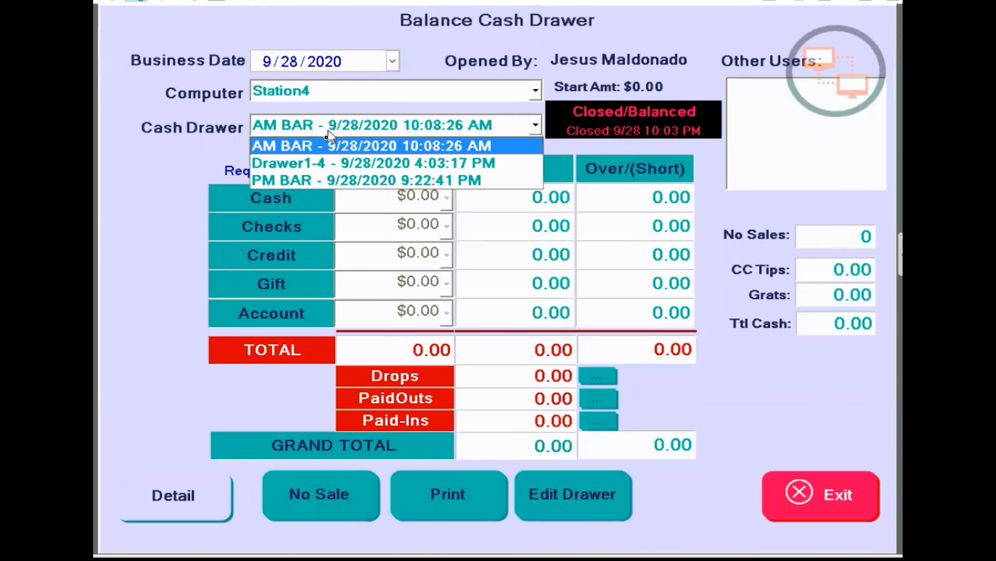
click(332, 161)
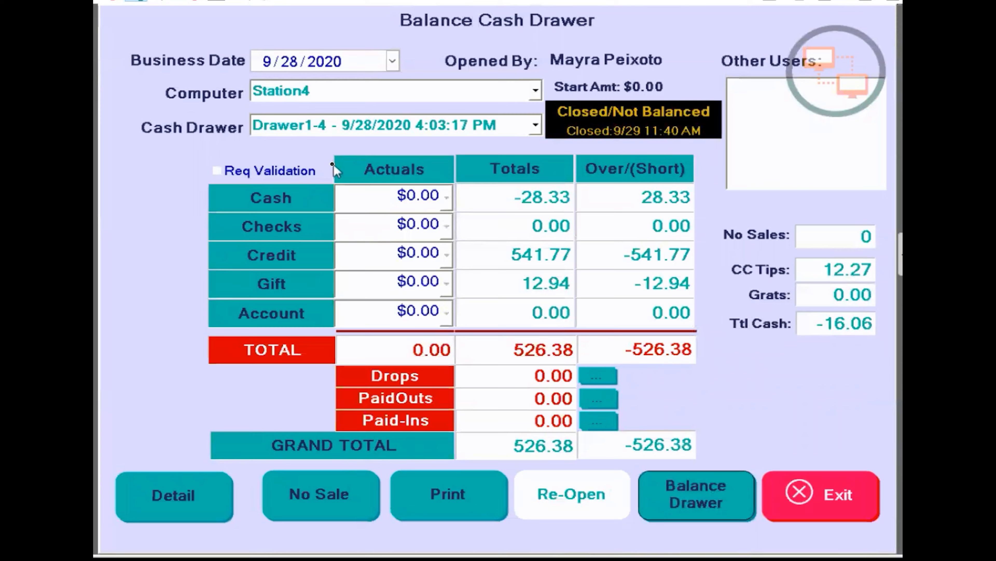
View the PM BAR drawer's totals on Station4 and return to Drawer1-4.
click(323, 133)
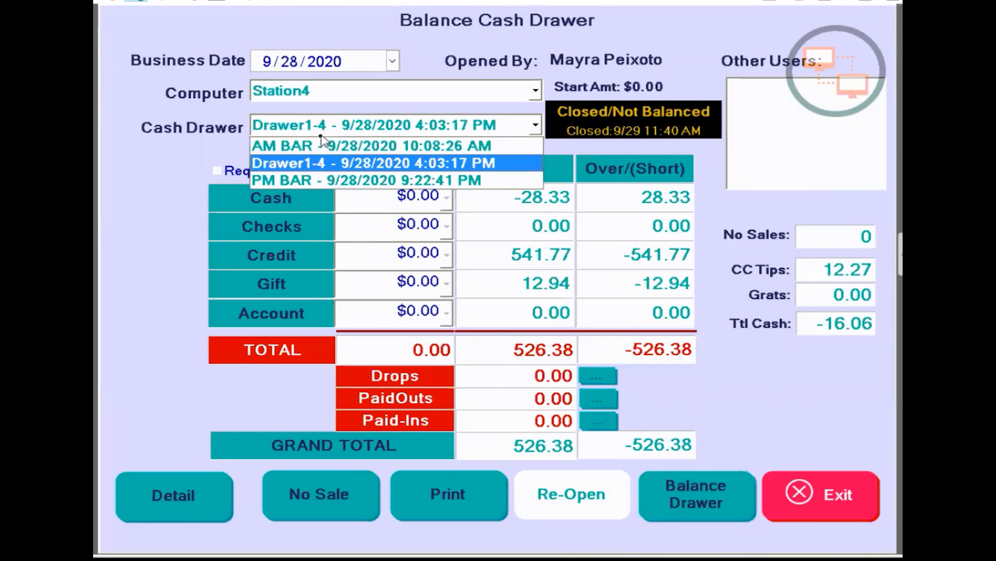
click(326, 186)
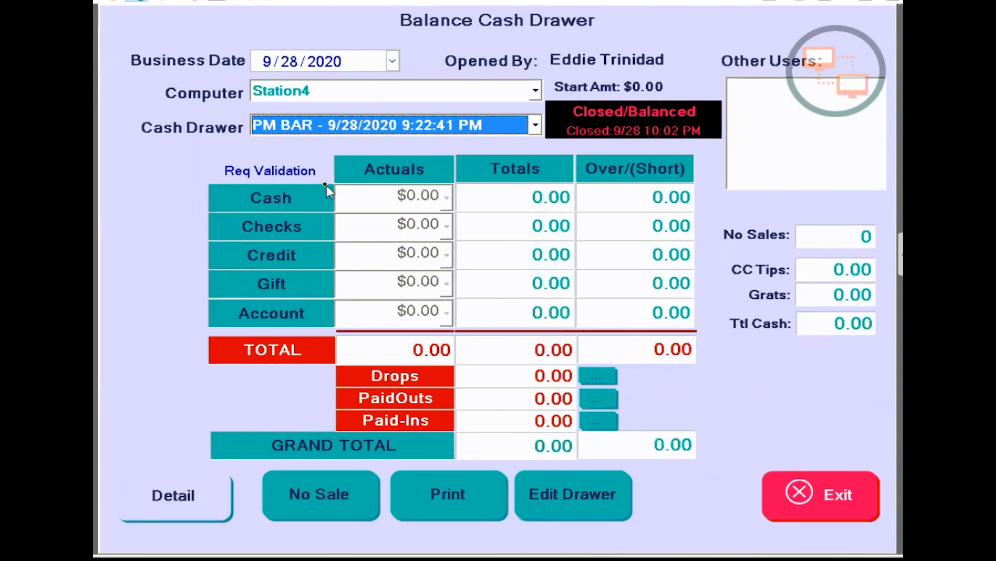
click(414, 131)
click(407, 162)
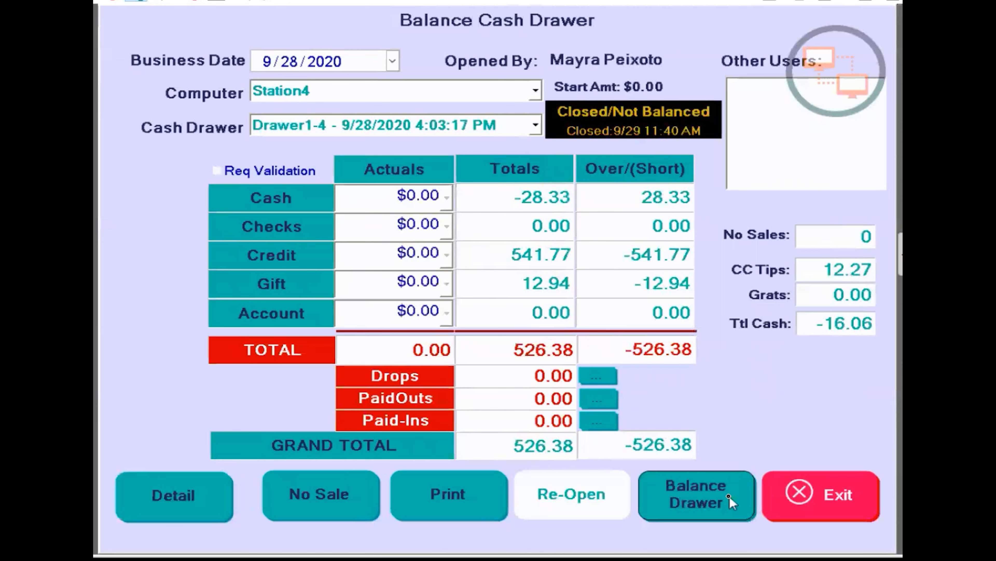
Re-open the closed Drawer1-4 and exit the balancing screen.
click(603, 490)
click(447, 388)
click(832, 494)
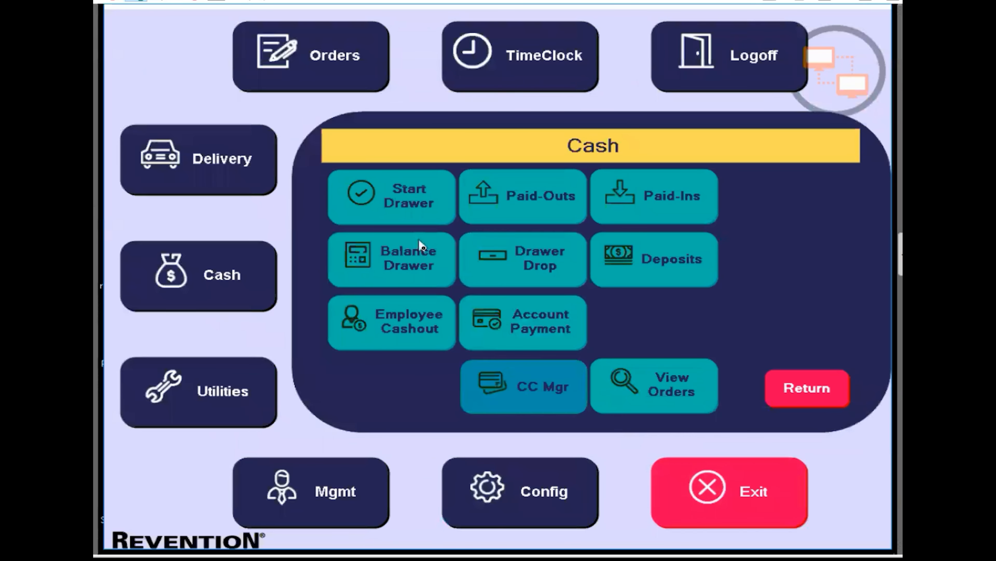
Start the Test cash drawer with $200.00 starting cash.
click(404, 214)
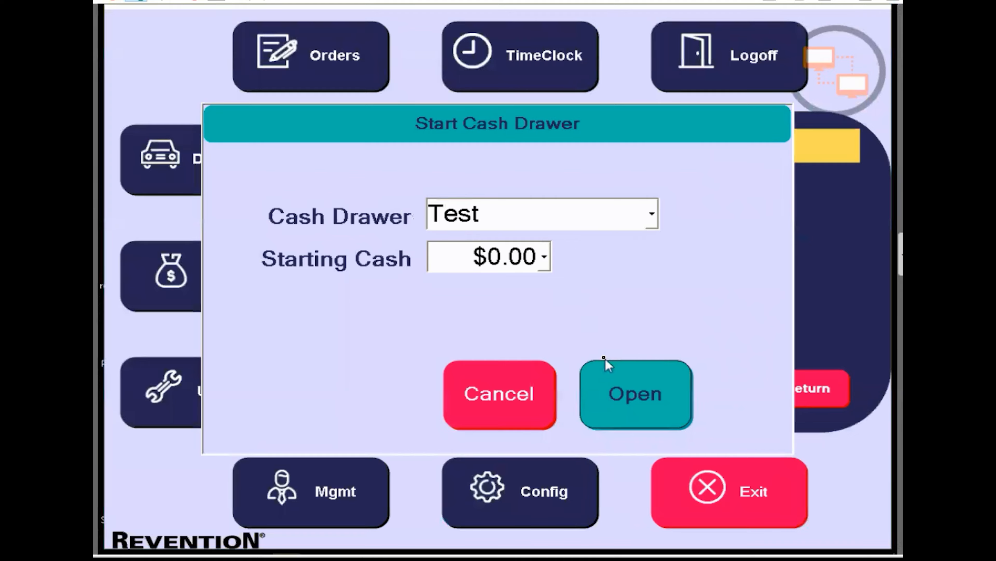
click(487, 257)
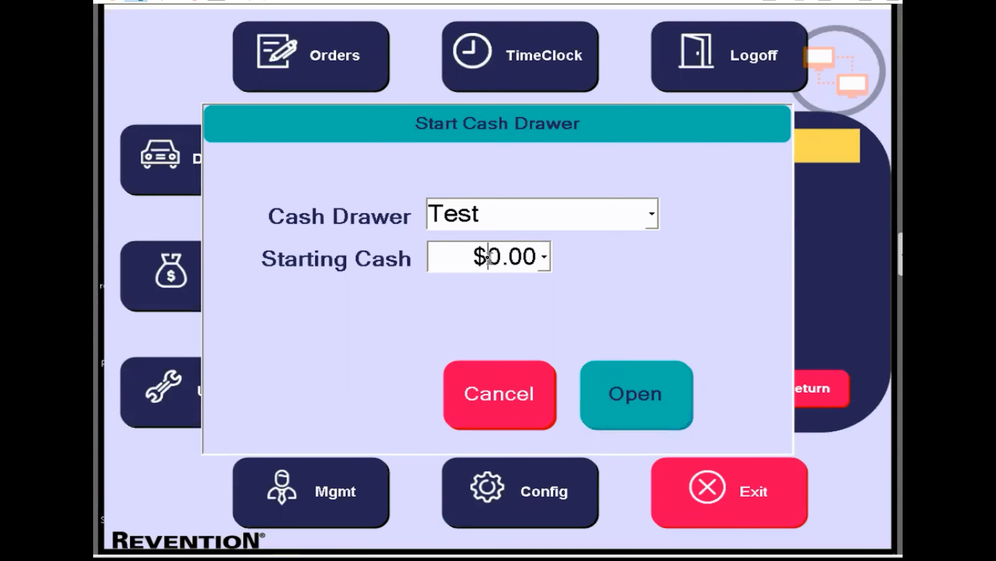
text(20)
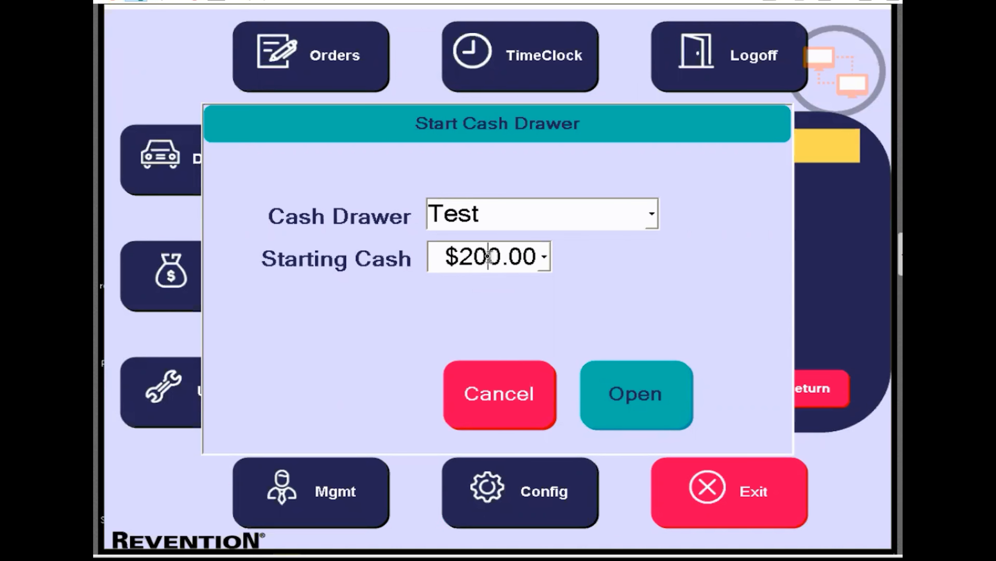
click(661, 398)
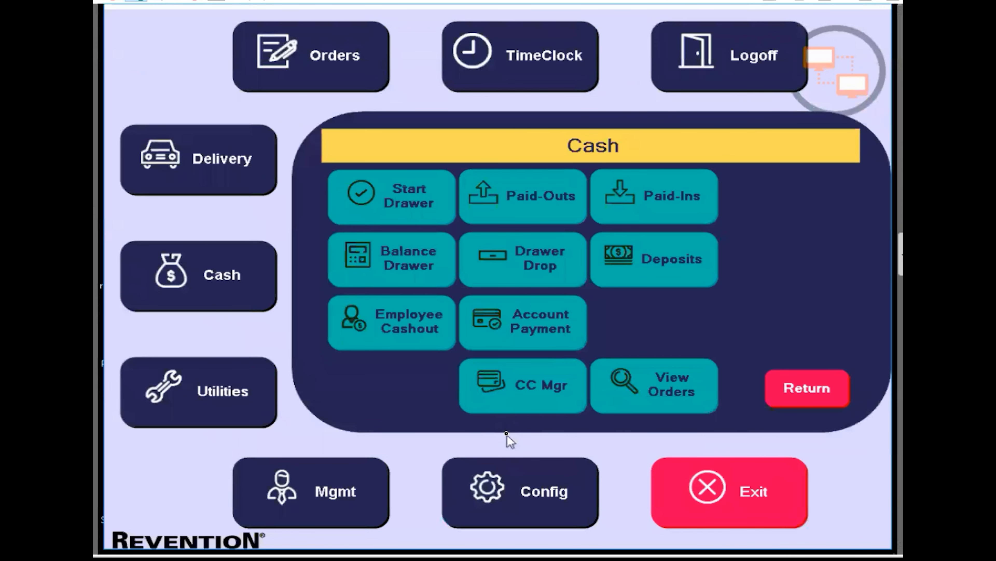
Switch to SQL Server Management Studio and open all rows of the Mesero database's dbo.CashDrawer table for editing.
key(super)
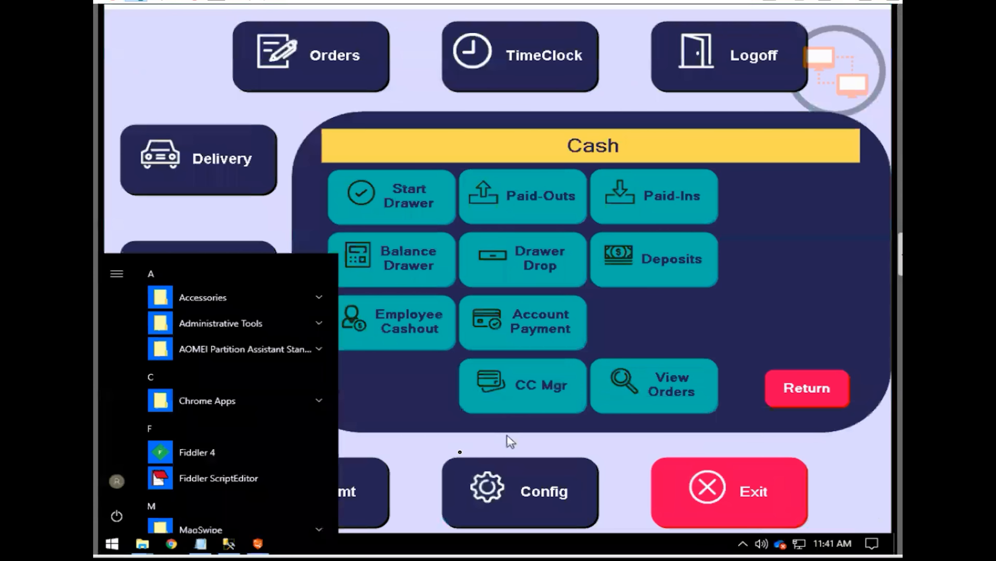
click(228, 543)
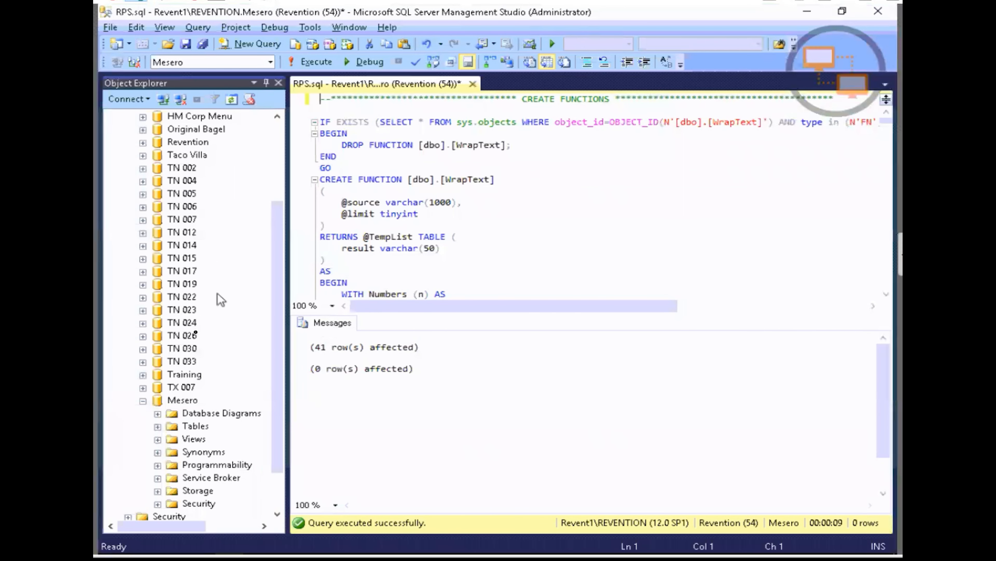
click(280, 336)
drag(280, 336, 280, 367)
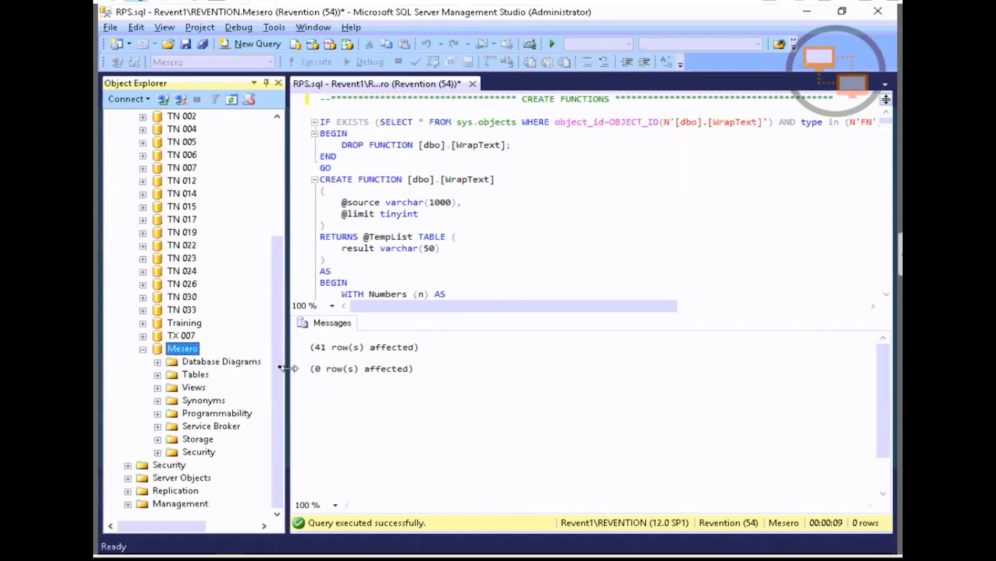
click(164, 375)
drag(280, 179, 274, 190)
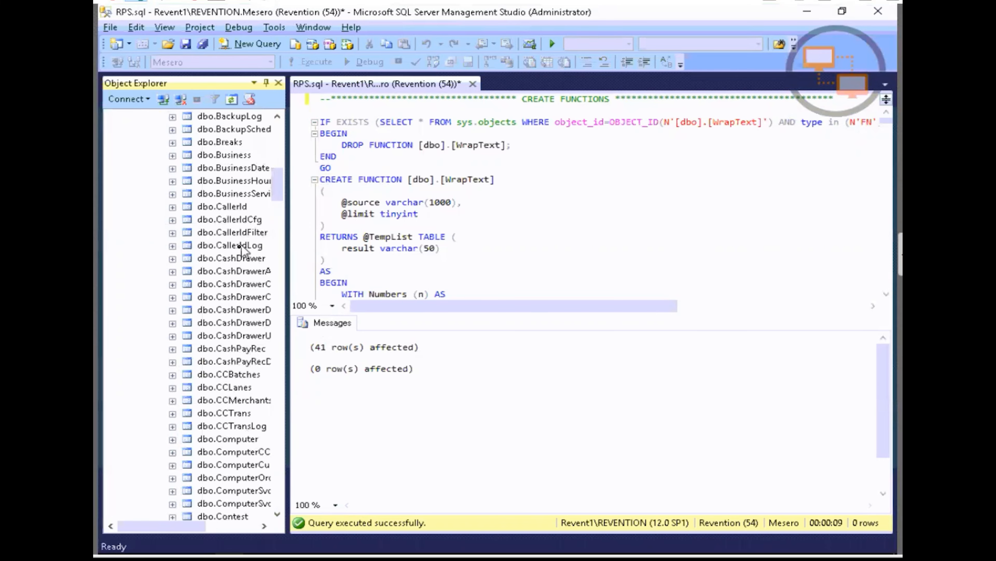
right_click(238, 259)
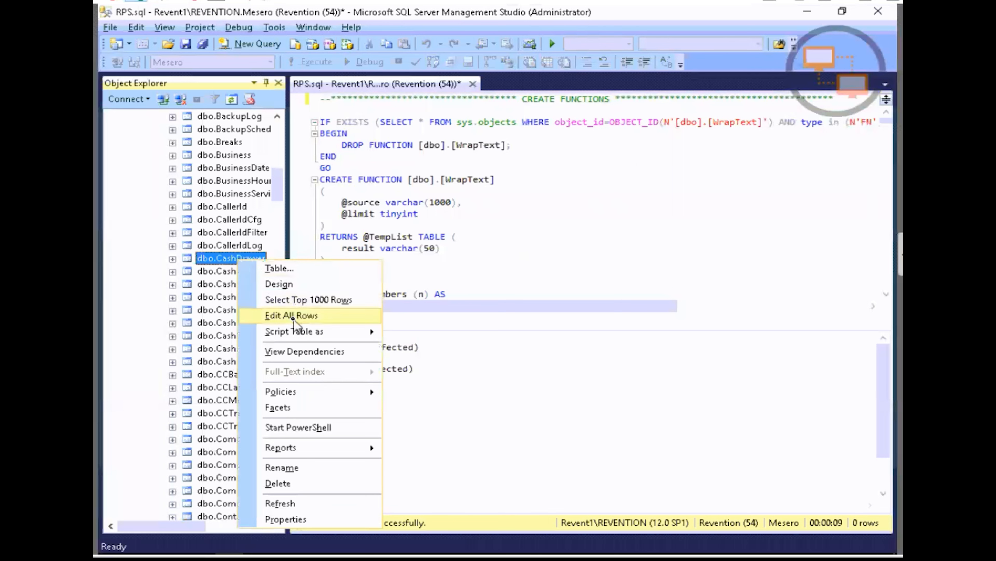
click(293, 319)
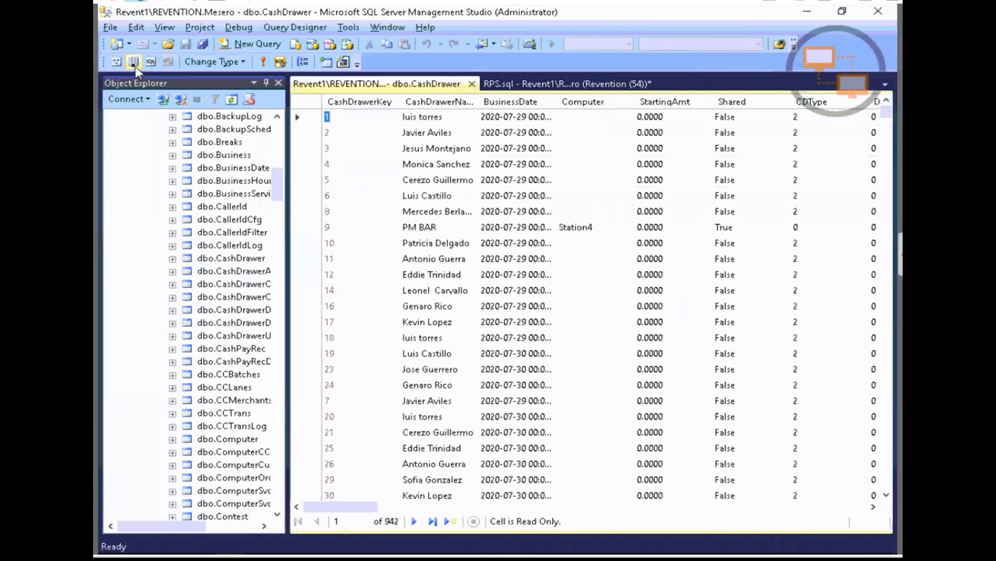
Filter the CashDrawer rows to BusinessDate 09/28/20 and run the query.
click(134, 63)
click(712, 136)
click(715, 149)
text(08)
key(BackSpace)
text(08)
key(BackSpace)
text(9,08/20)
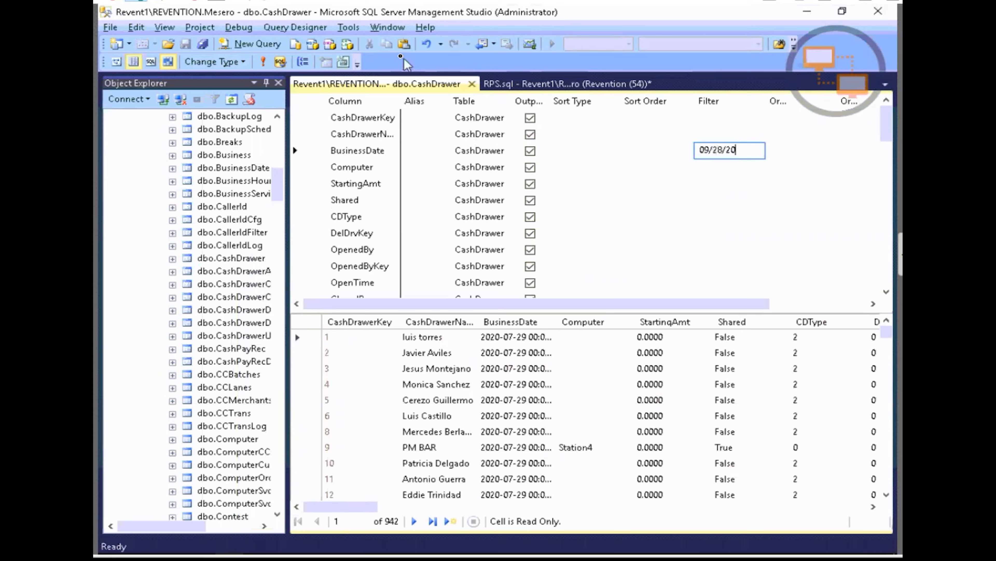
click(263, 62)
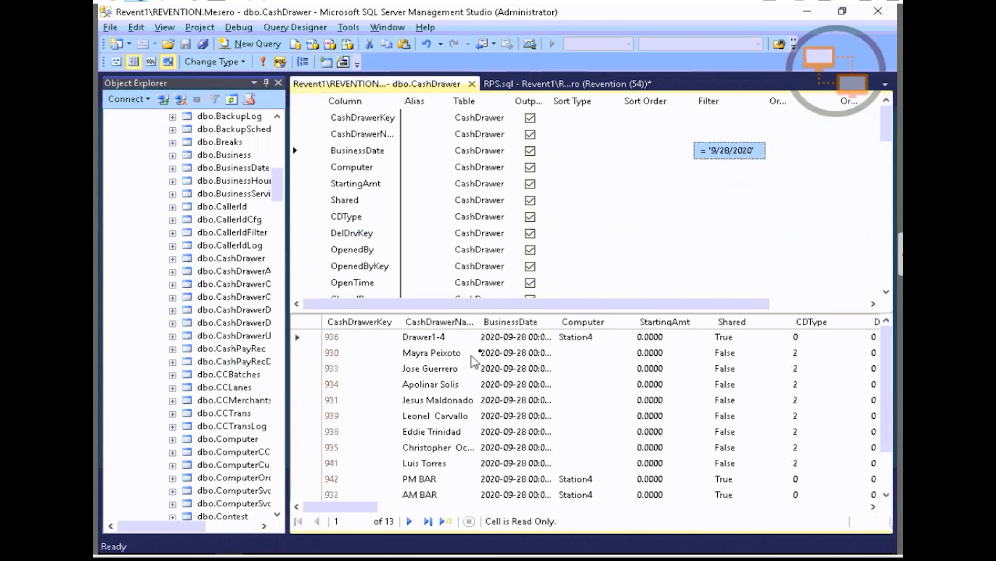
Set StartingAmt to 100.00 for the Drawer1-4 row on Station4 and commit the change.
click(506, 343)
key(Tab)
key(Tab)
text(1)
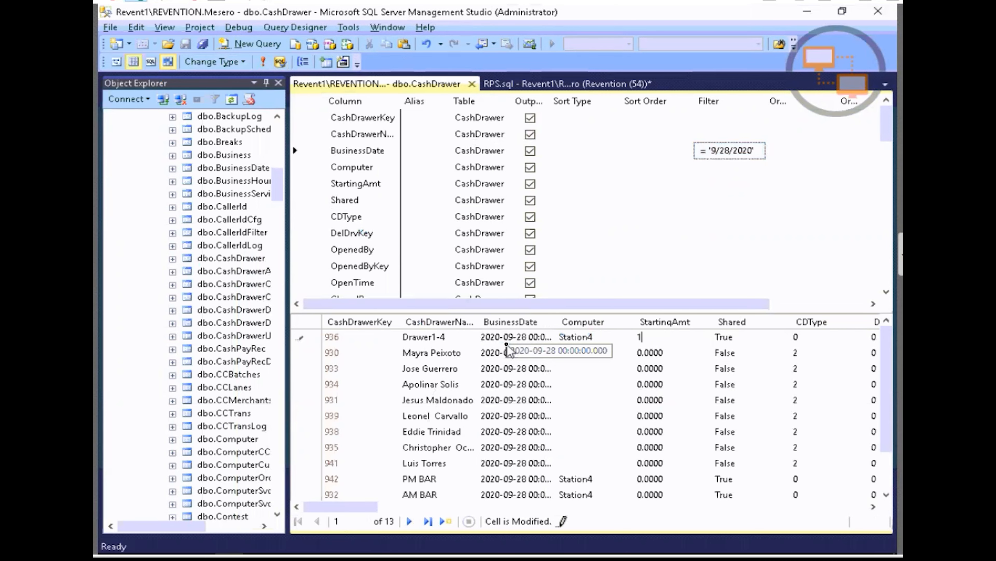
text(00.00)
key(Down)
key(Down)
key(Down)
key(Down)
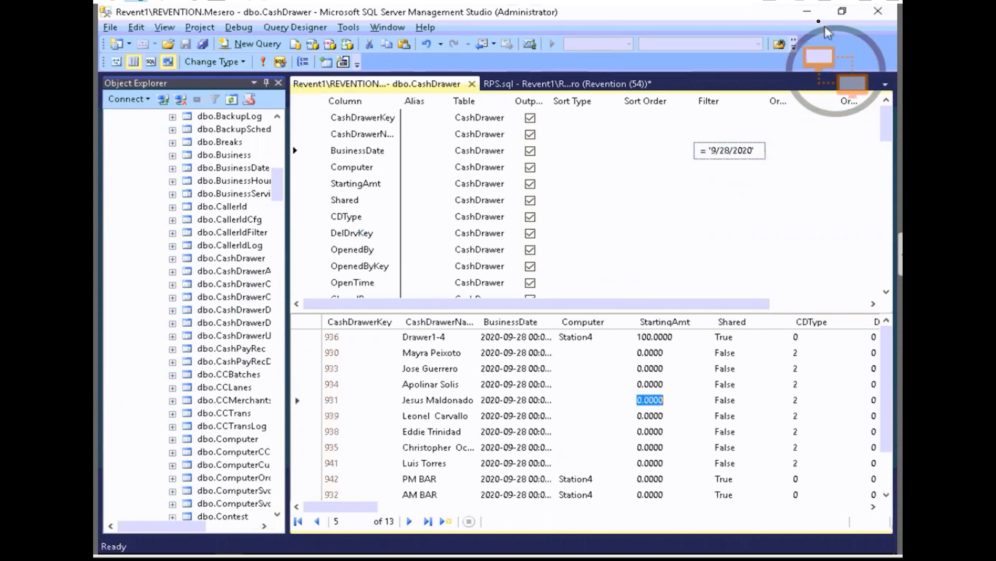
Switch back to the Revention POS and open drawer balancing for Station4 on business date 9/28/2020.
click(807, 12)
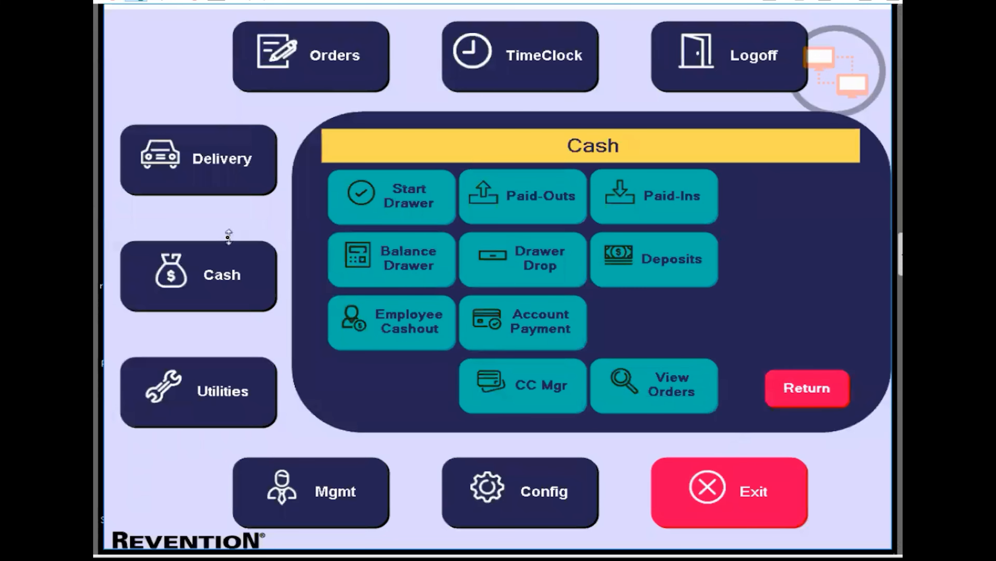
click(392, 253)
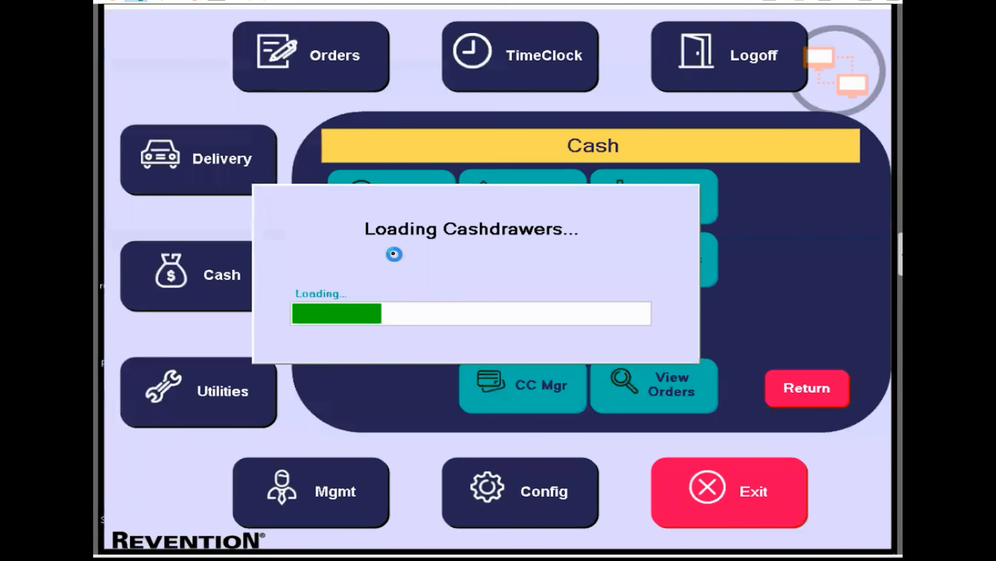
click(288, 63)
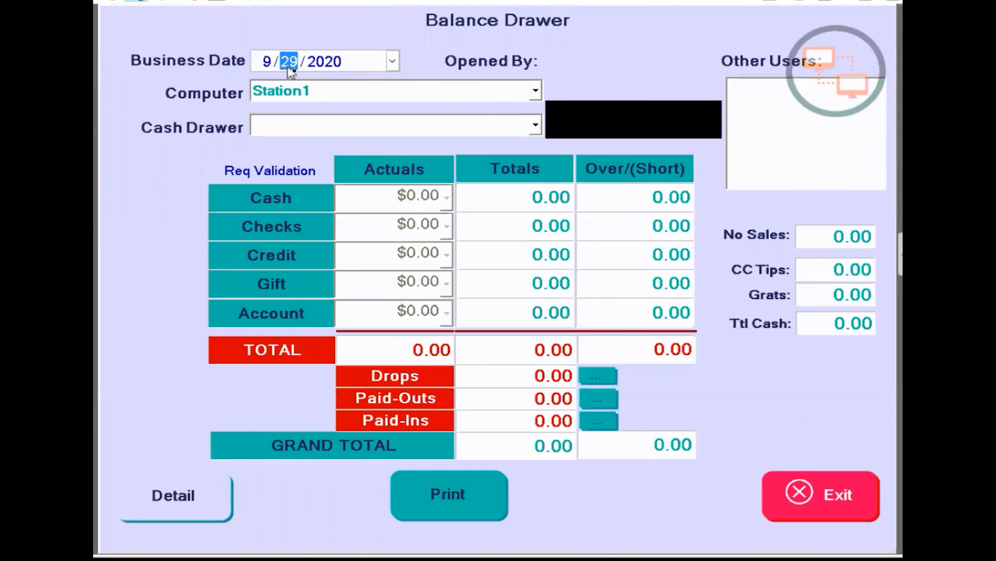
click(321, 98)
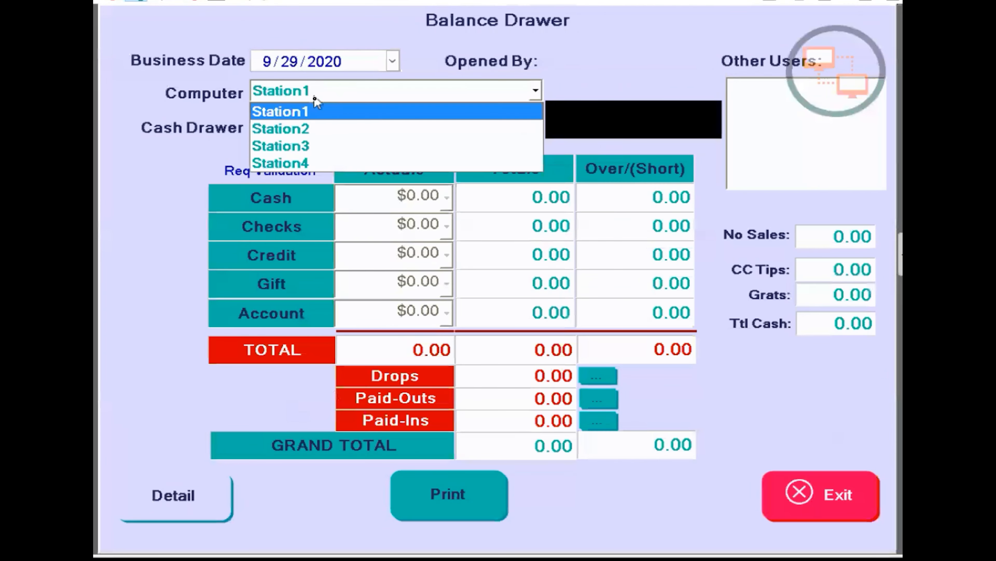
click(291, 66)
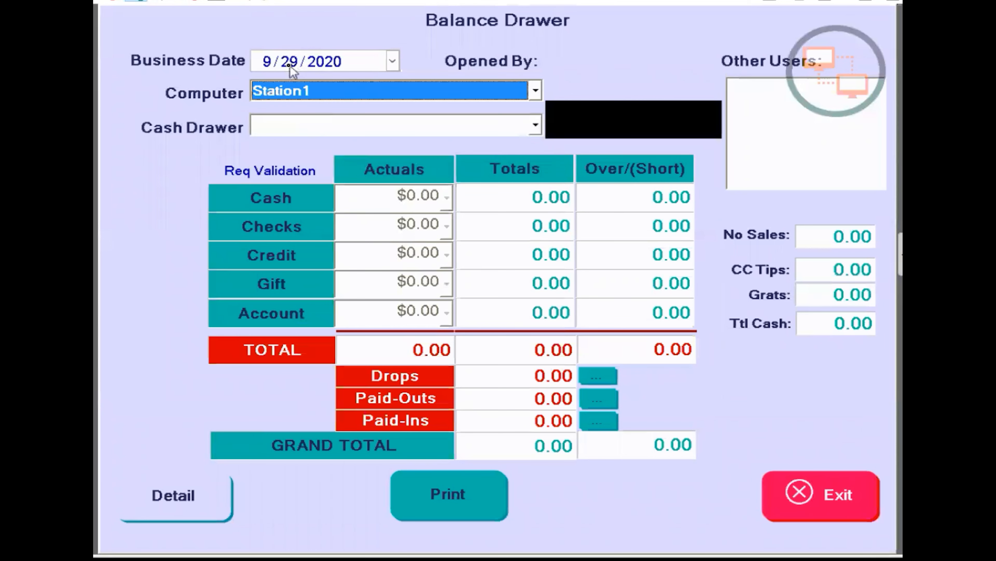
click(296, 91)
click(311, 161)
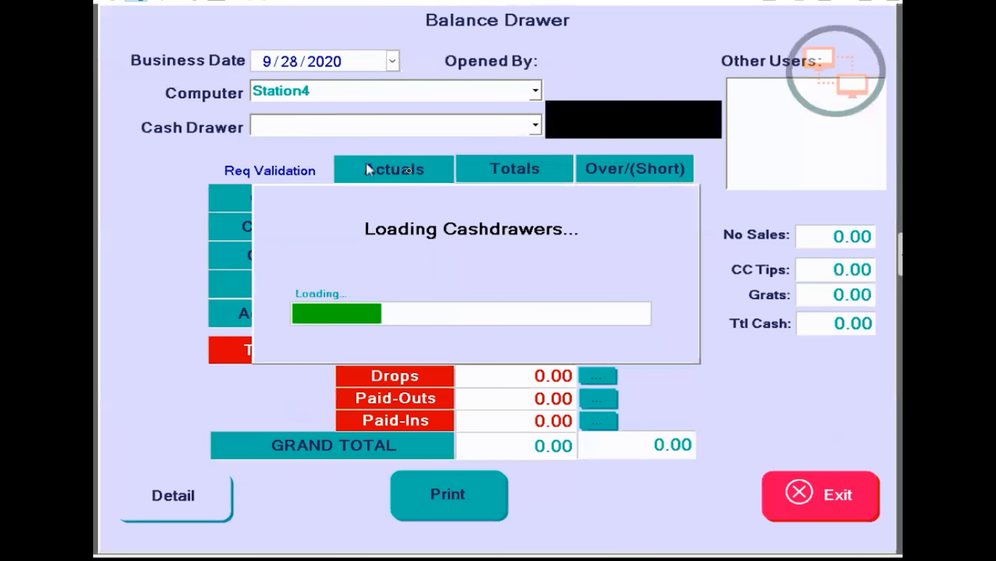
Load the Drawer1-4 cash drawer and close it for balancing.
click(430, 122)
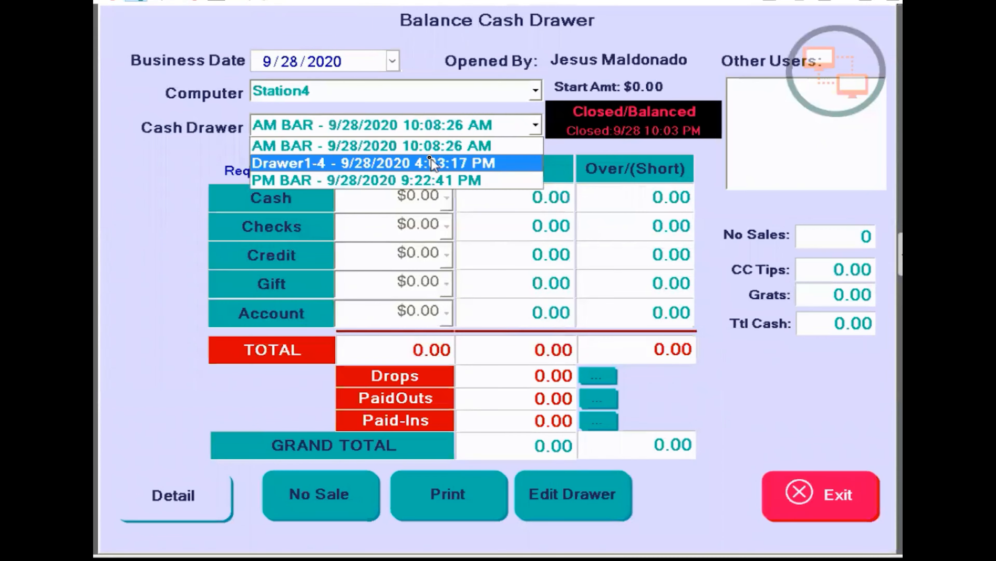
click(431, 160)
click(709, 502)
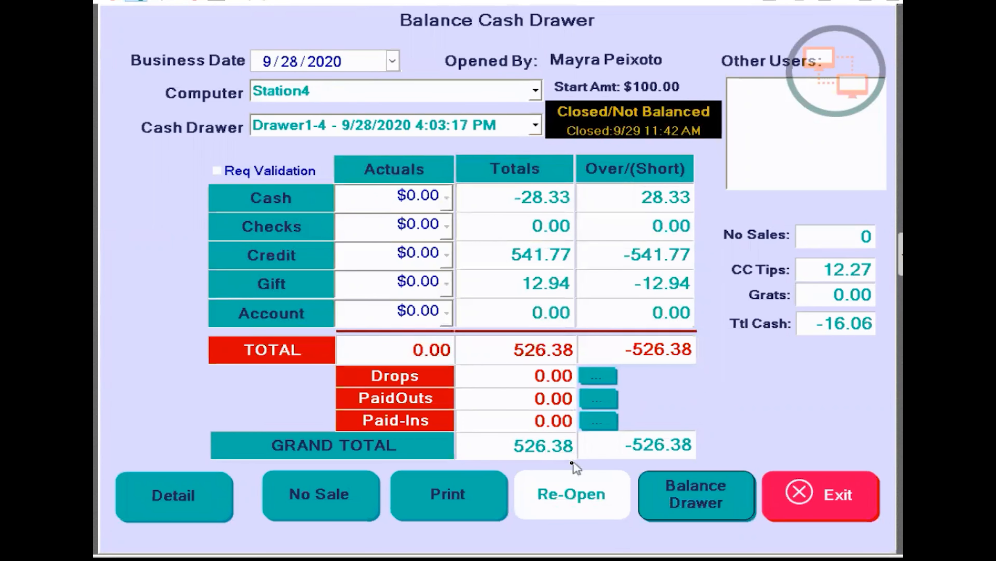
Mark all credit and gift payments as received in the Drawer1-4 balance details.
click(174, 505)
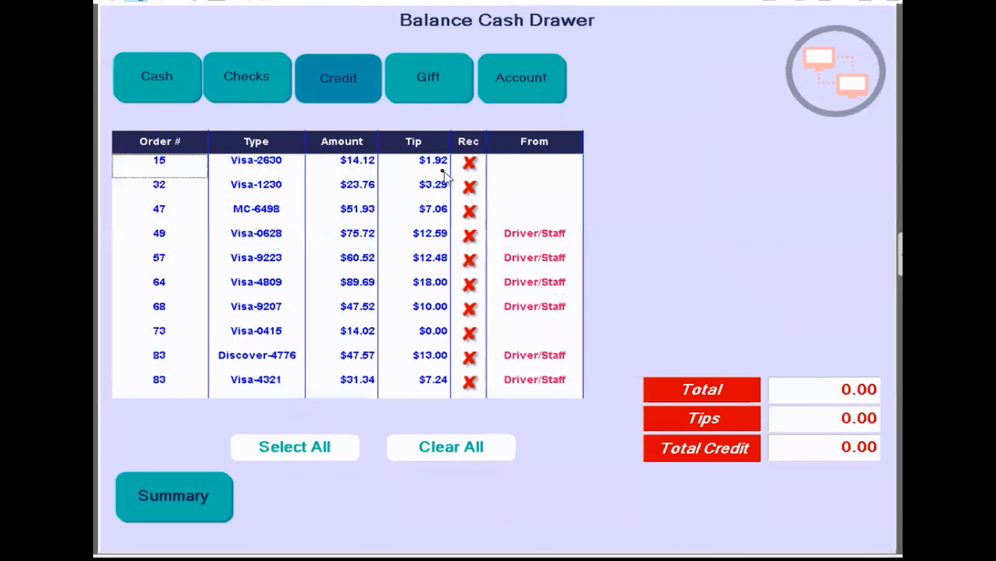
click(300, 455)
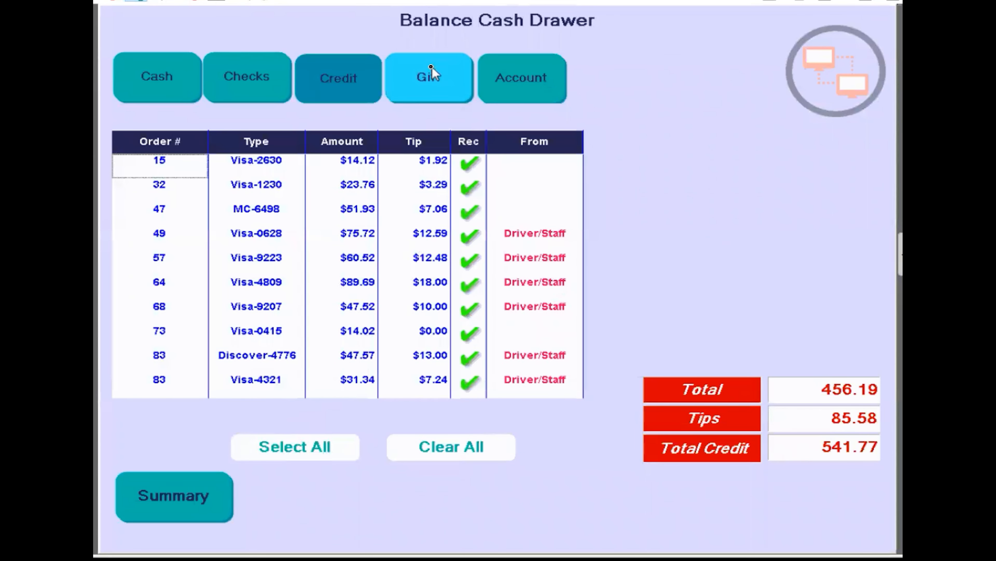
click(429, 75)
click(314, 451)
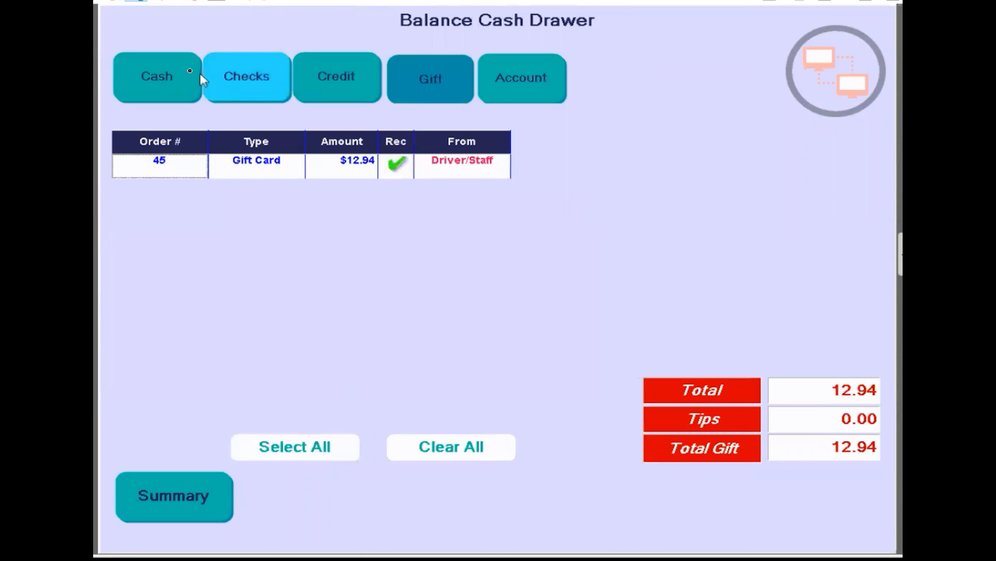
Enter the cash count as one 100.00, five 20.00, three 5.00 and six .50, and return to the drawer summary.
click(155, 77)
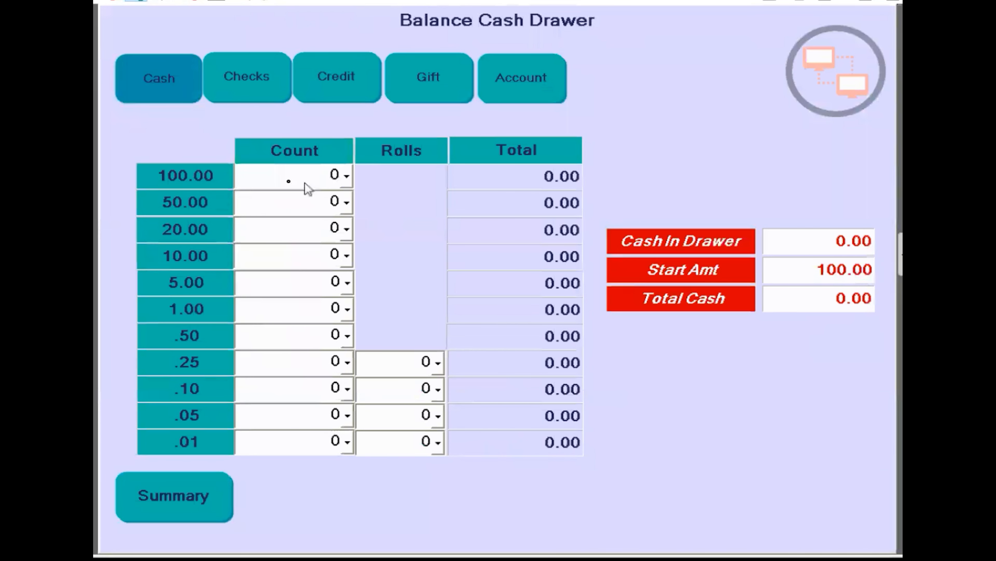
click(320, 176)
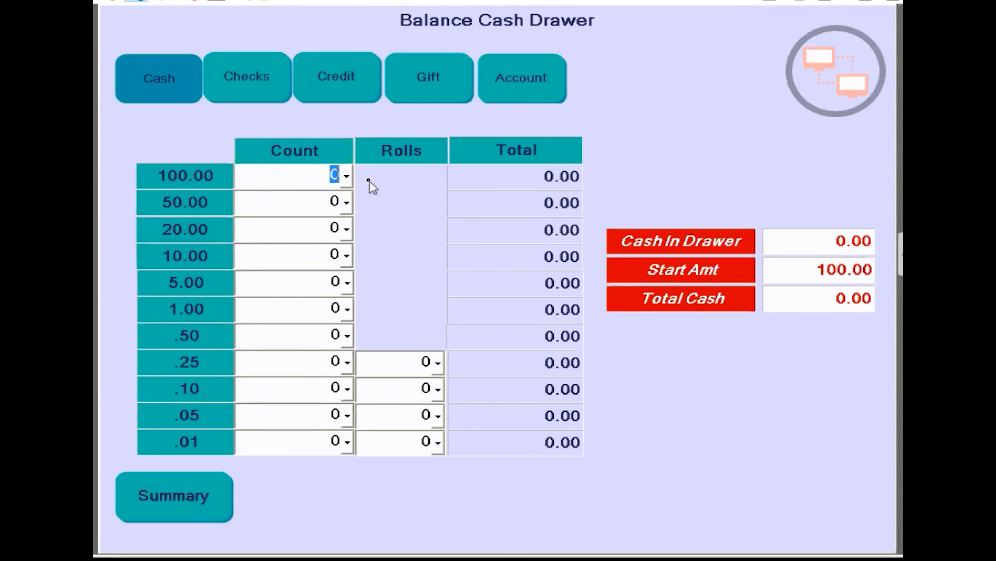
text(1)
key(Tab)
key(Tab)
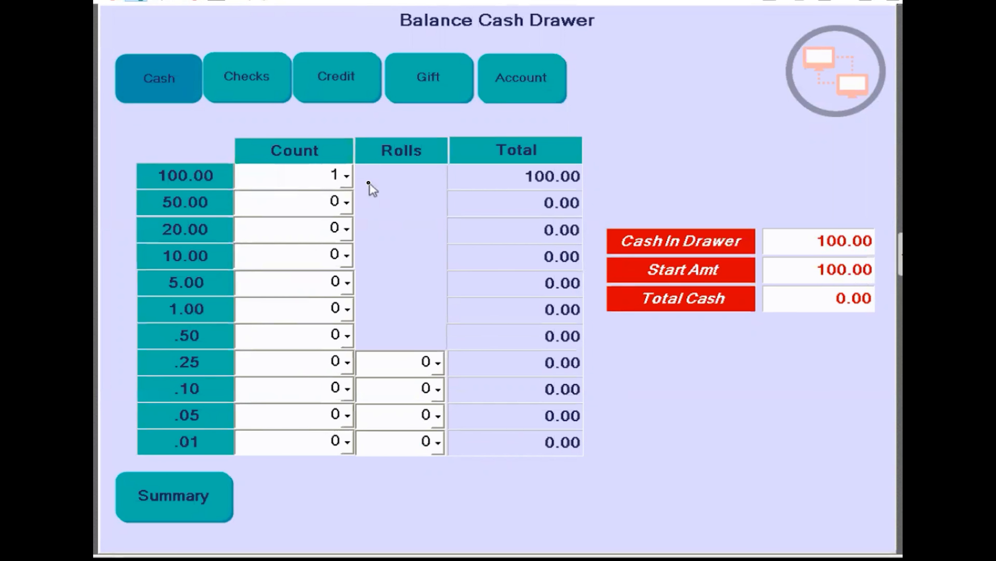
text(5)
key(Tab)
key(Tab)
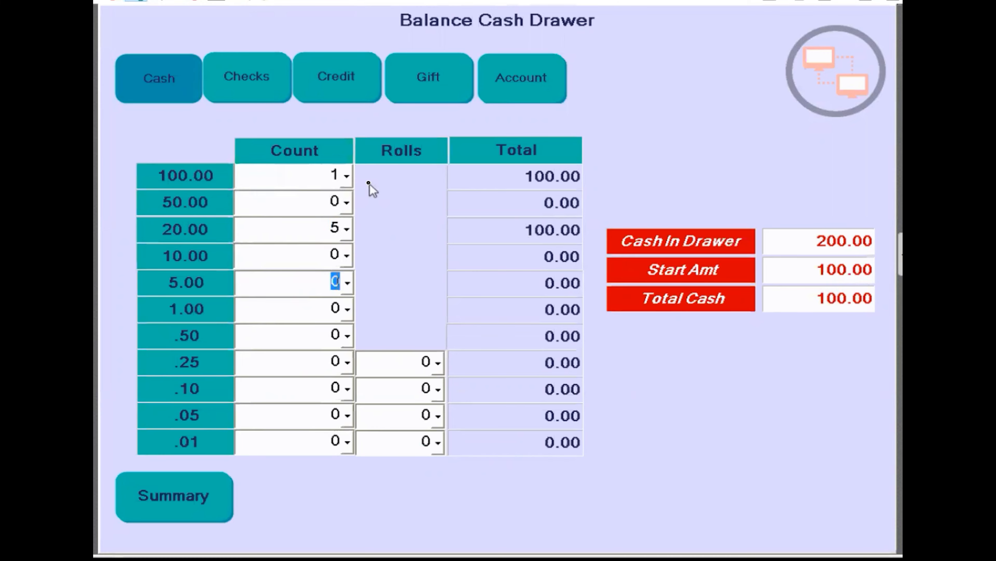
text(3)
key(Tab)
key(Tab)
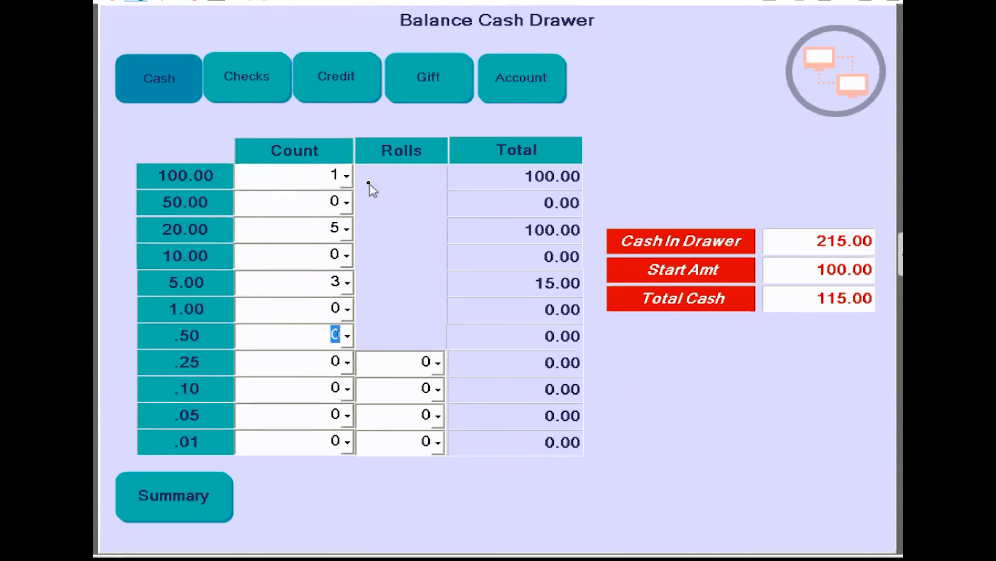
text(6)
click(176, 512)
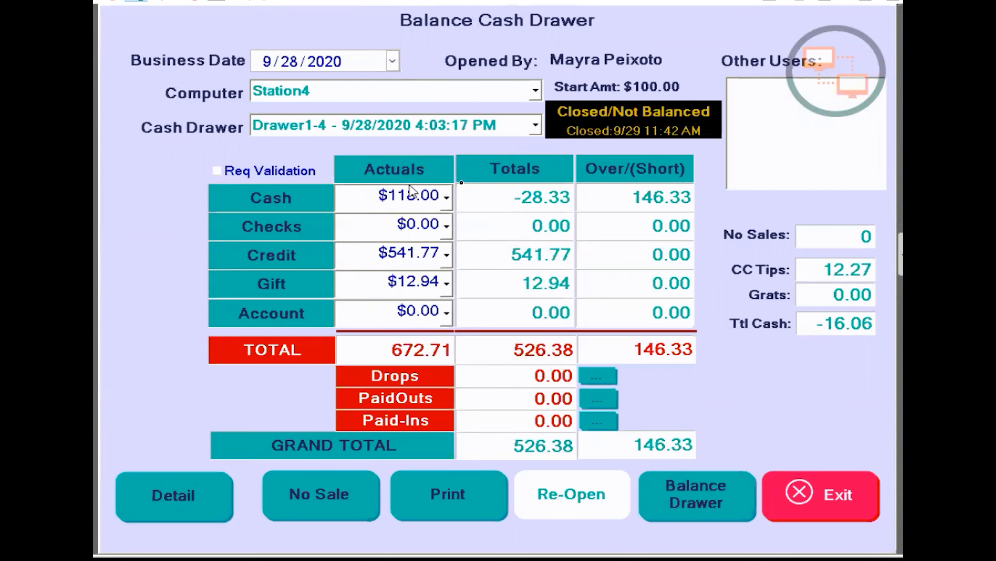
Set the drawer's Cash actual to the exact total of -28.33 and enable Req Validation.
click(220, 172)
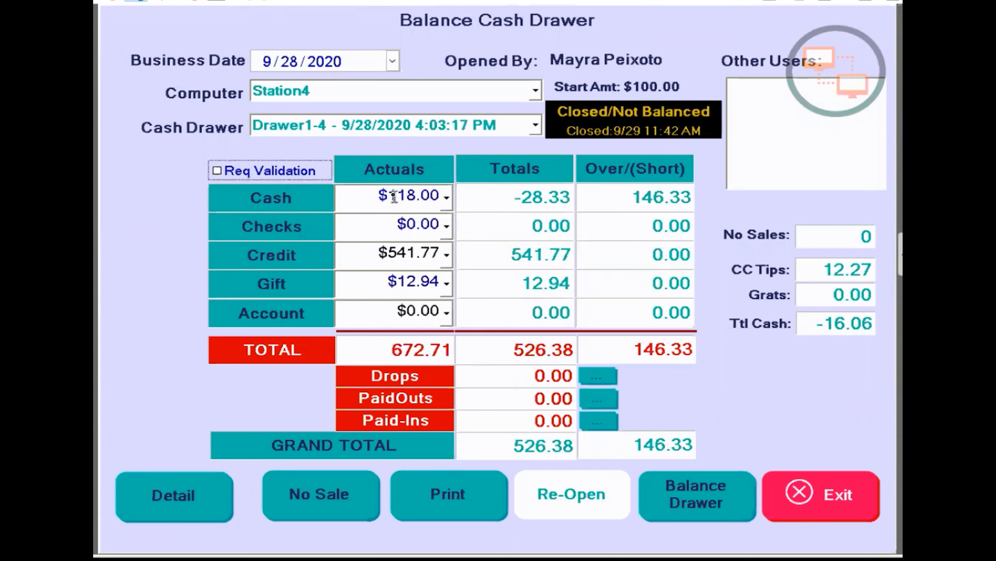
click(446, 197)
click(722, 327)
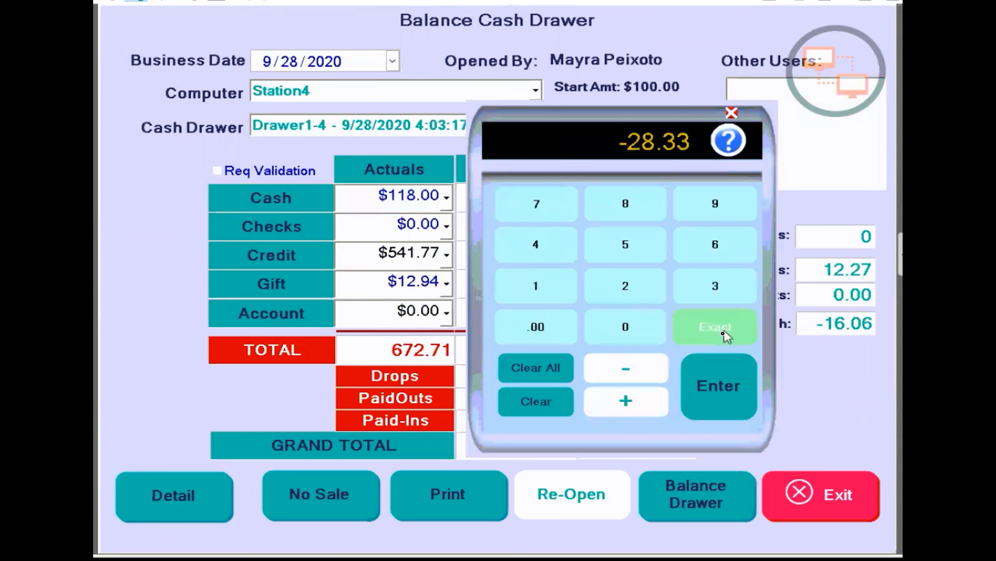
click(735, 386)
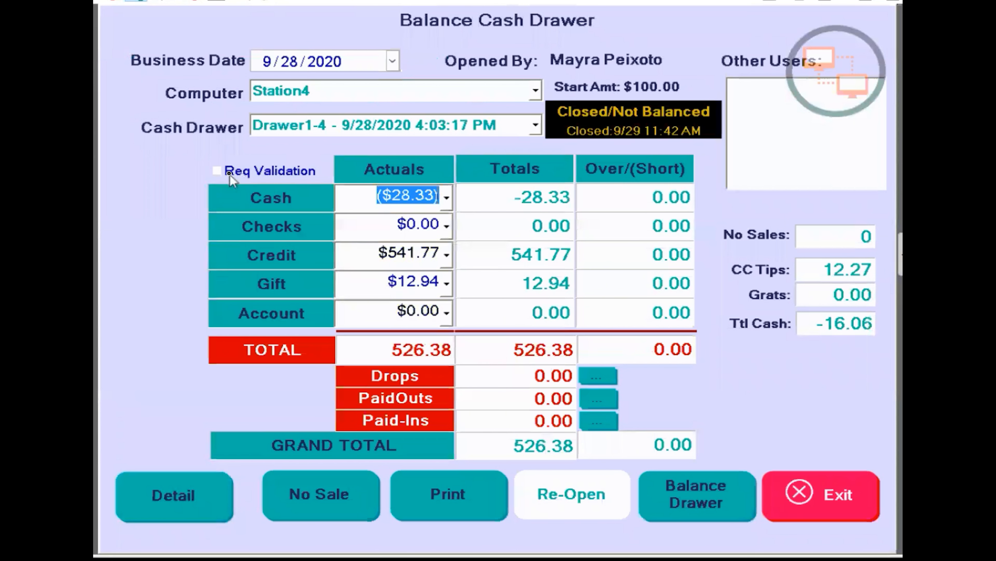
click(217, 173)
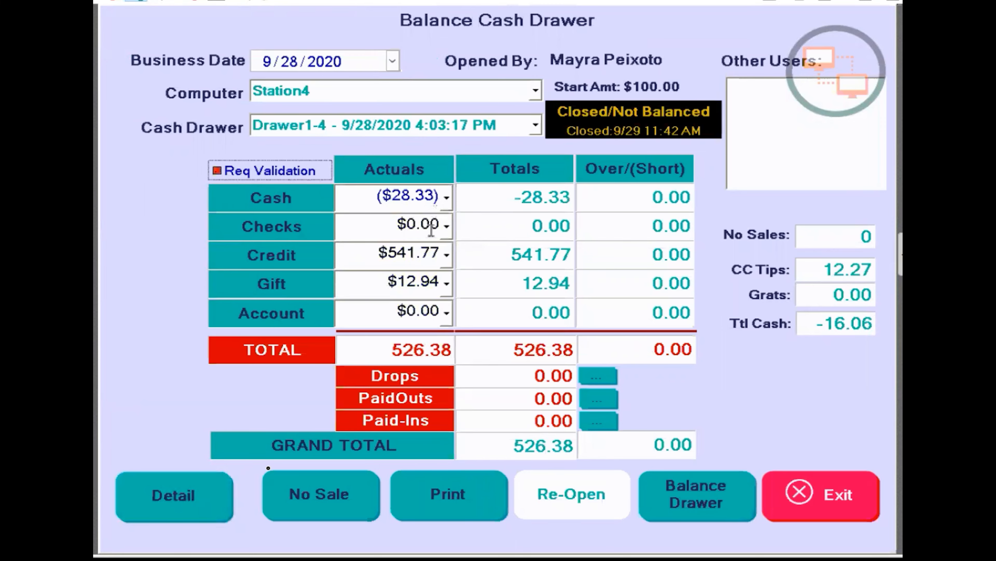
Recheck the cash count details, and balance the Drawer1-4 drawer, confirming the operation.
click(165, 491)
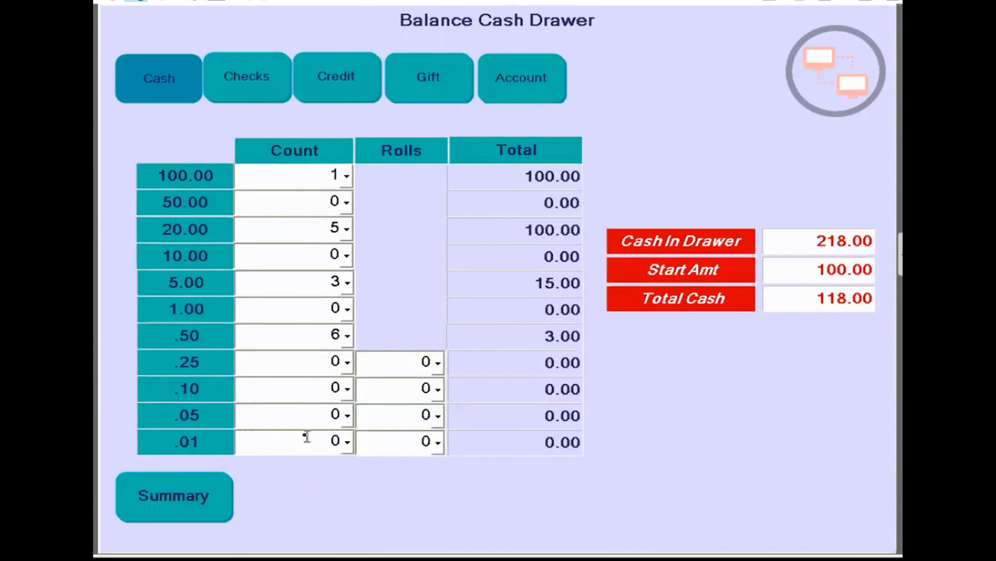
click(169, 489)
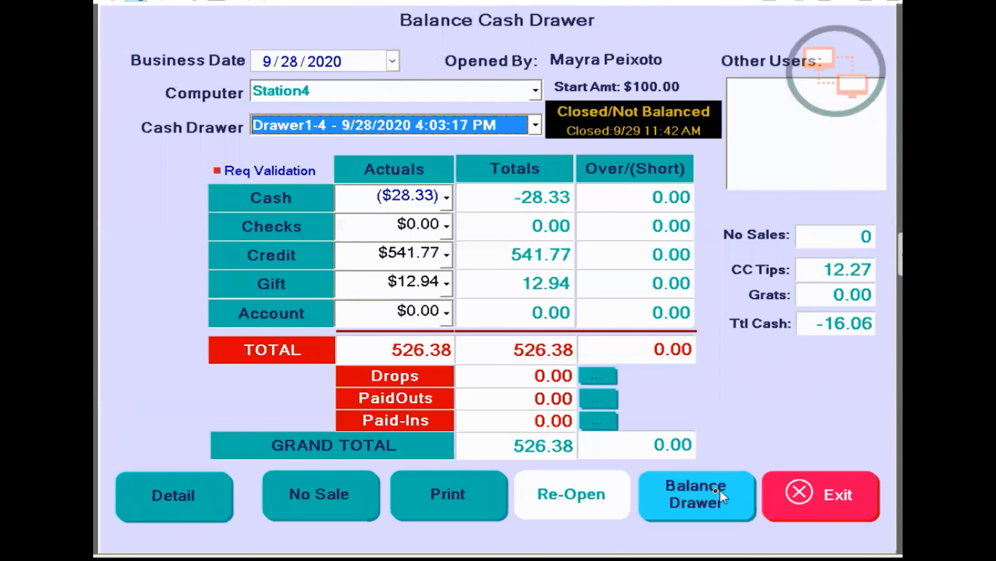
click(716, 496)
click(400, 352)
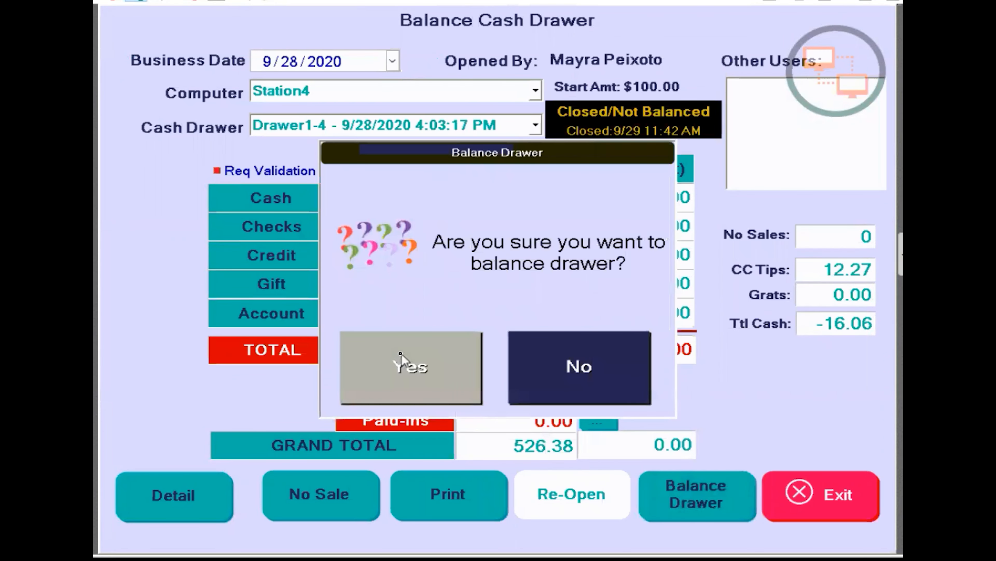
click(408, 363)
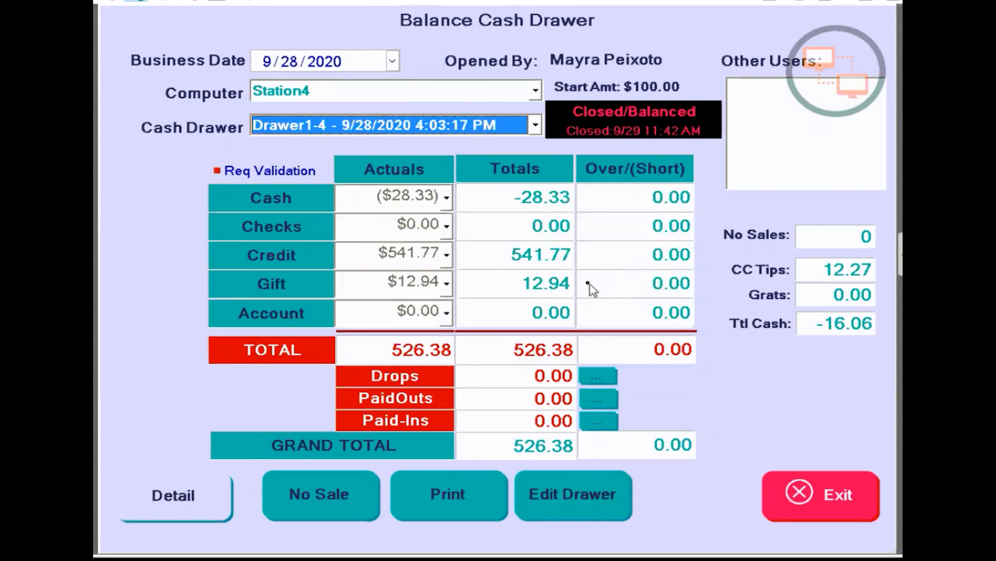
click(817, 483)
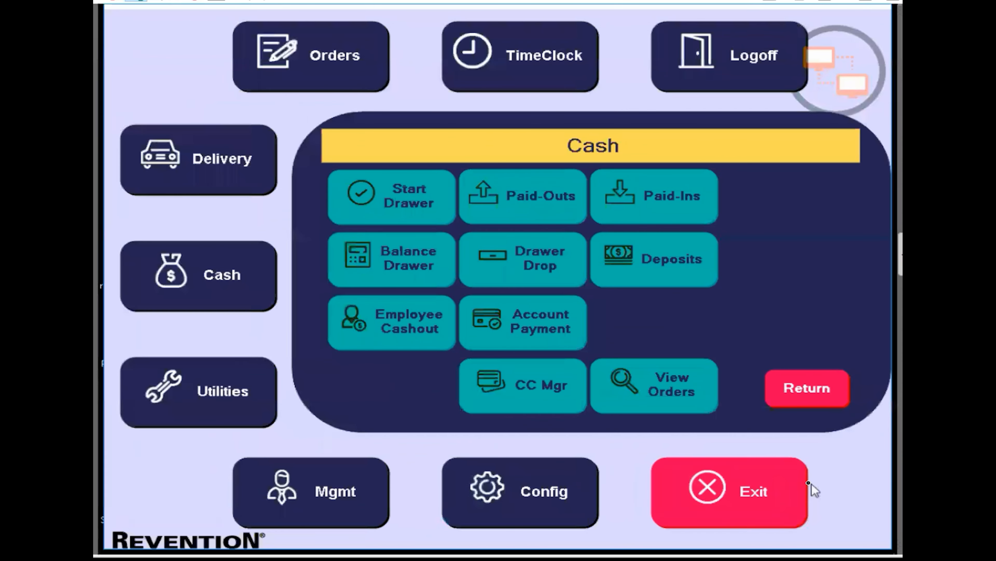
Create a new deposit for business date 9/28/2020 that includes all cash drawers and has exact actuals.
click(668, 282)
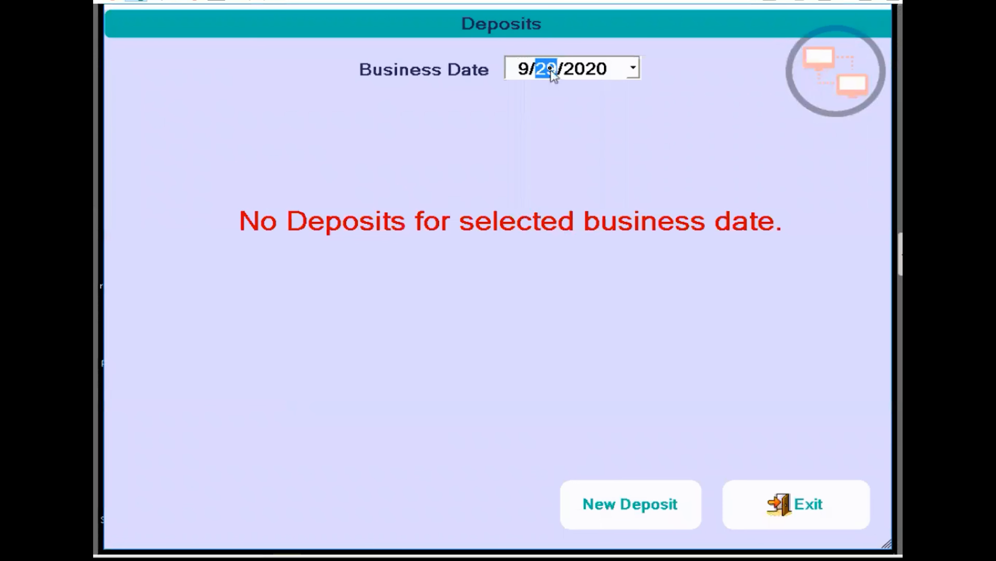
click(581, 510)
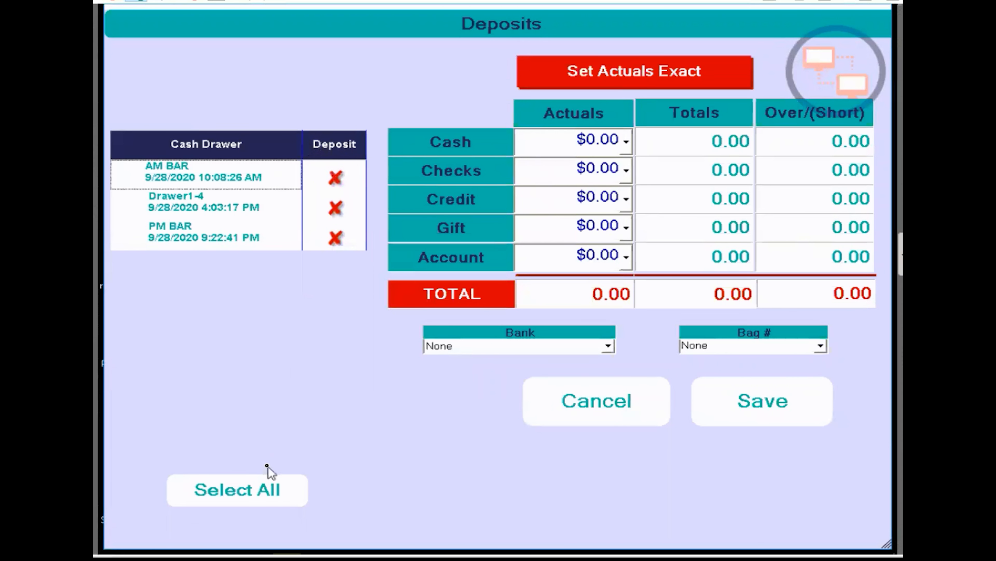
click(259, 484)
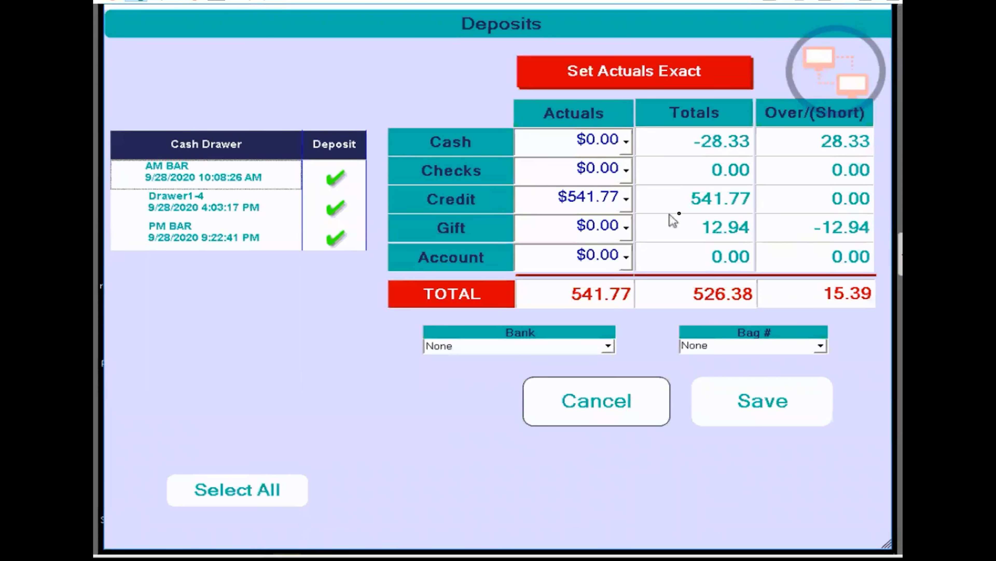
click(693, 79)
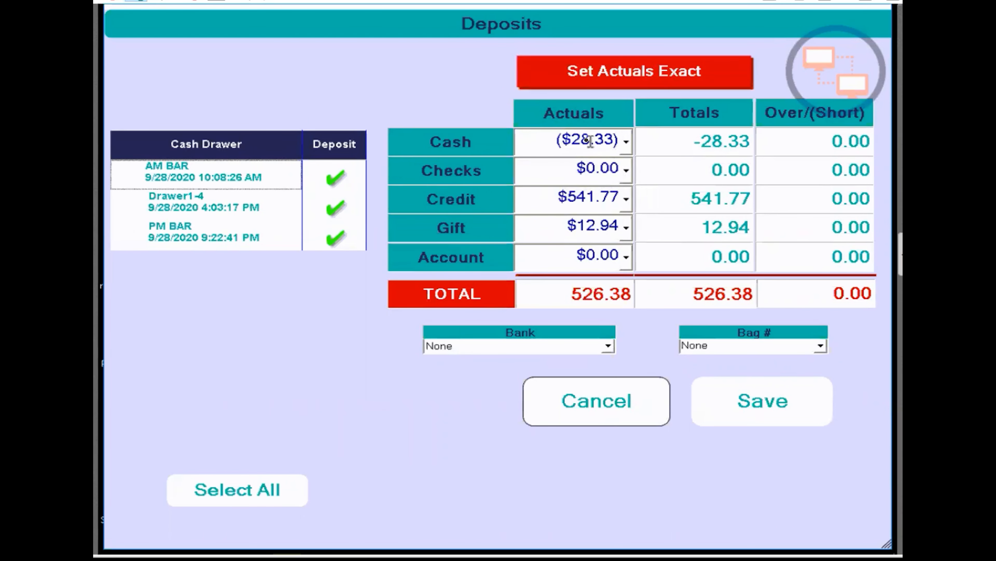
Set the deposit's Cash actual to $50.00, save the deposit and return to the Cash menu.
click(557, 140)
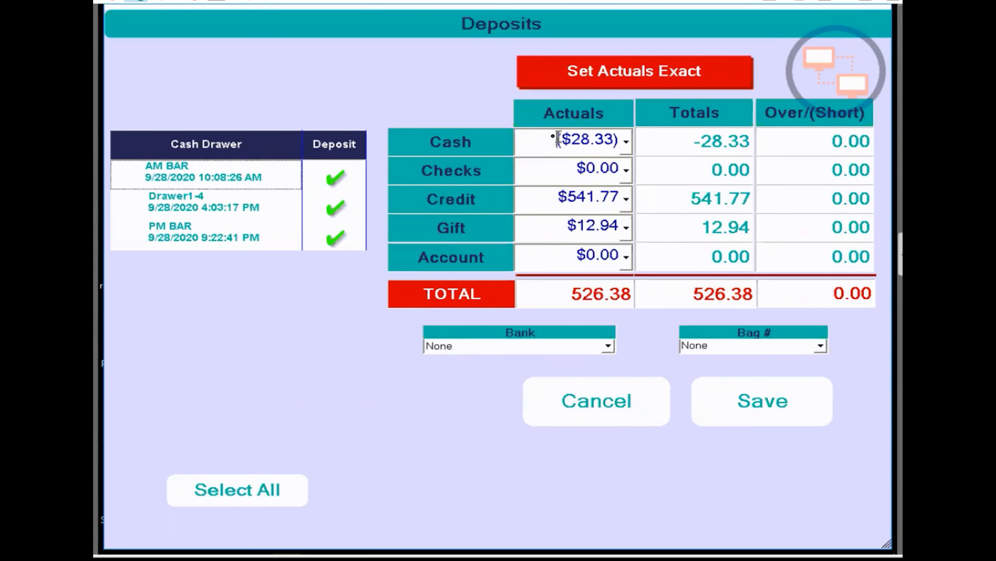
drag(557, 140, 733, 137)
text($50)
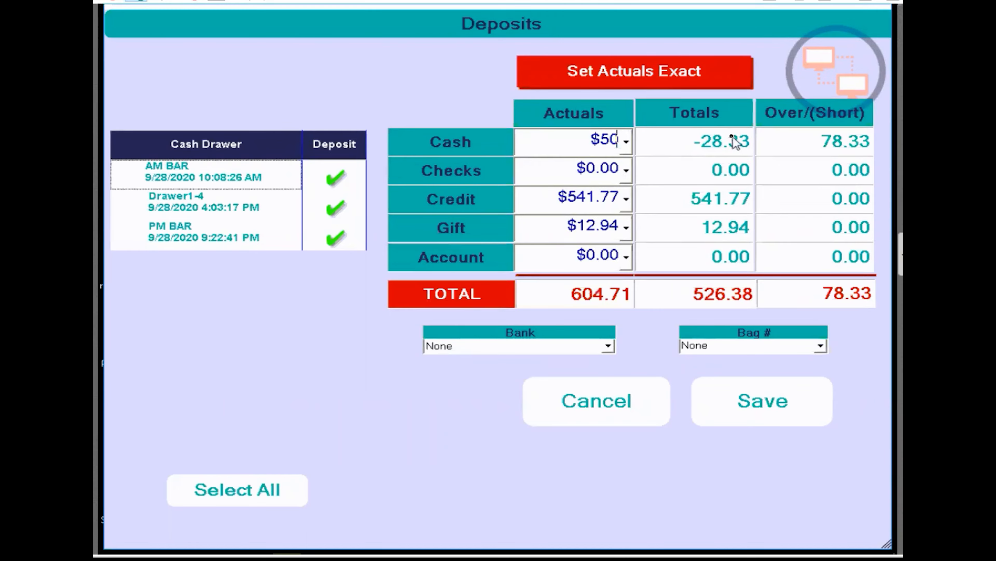
text(.00)
click(751, 402)
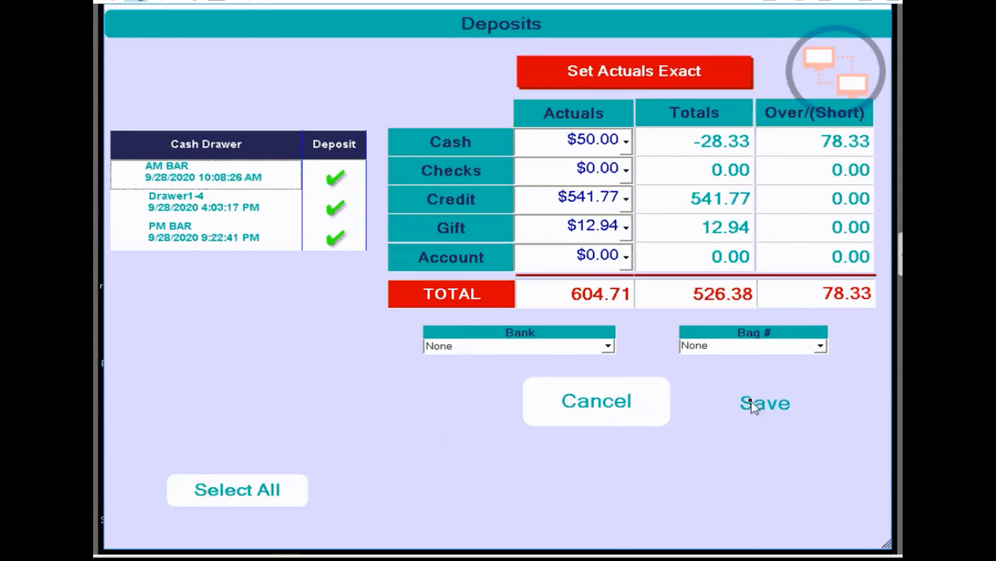
click(440, 445)
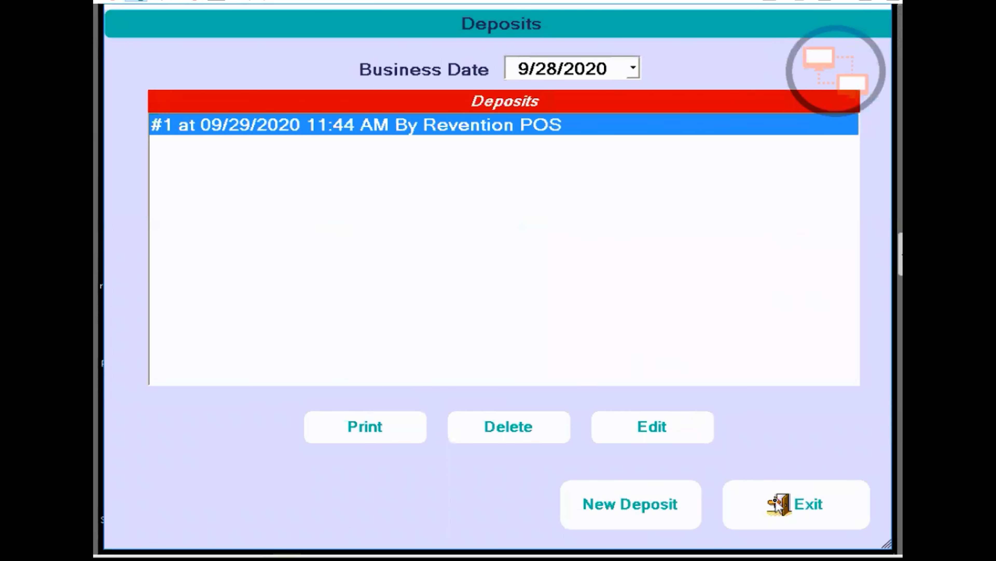
click(775, 502)
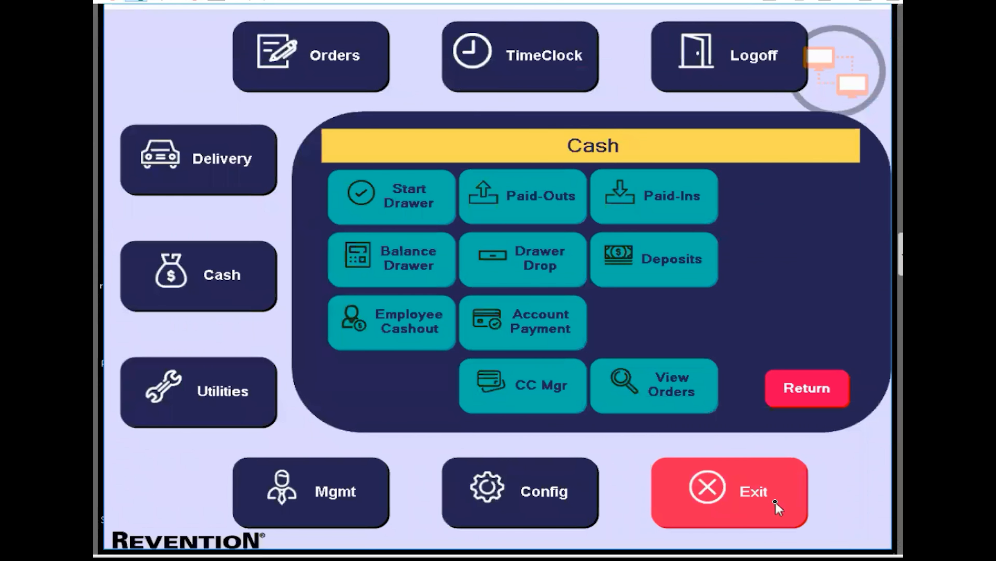
click(797, 390)
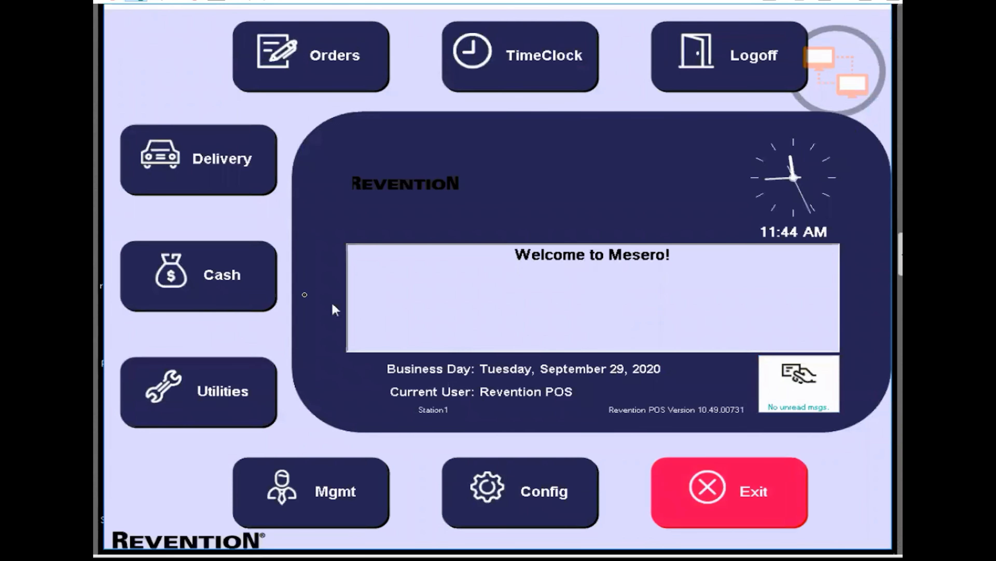
click(240, 277)
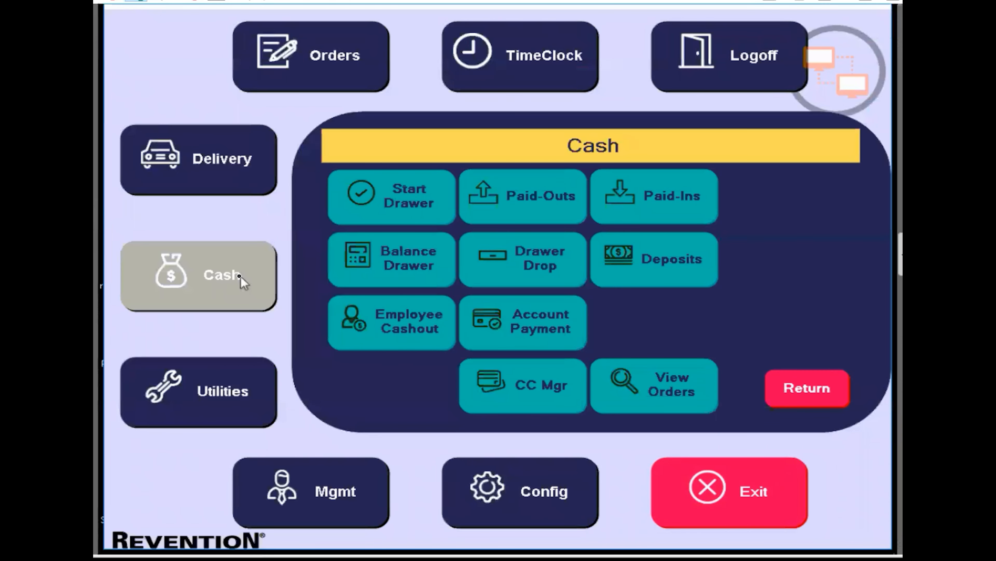
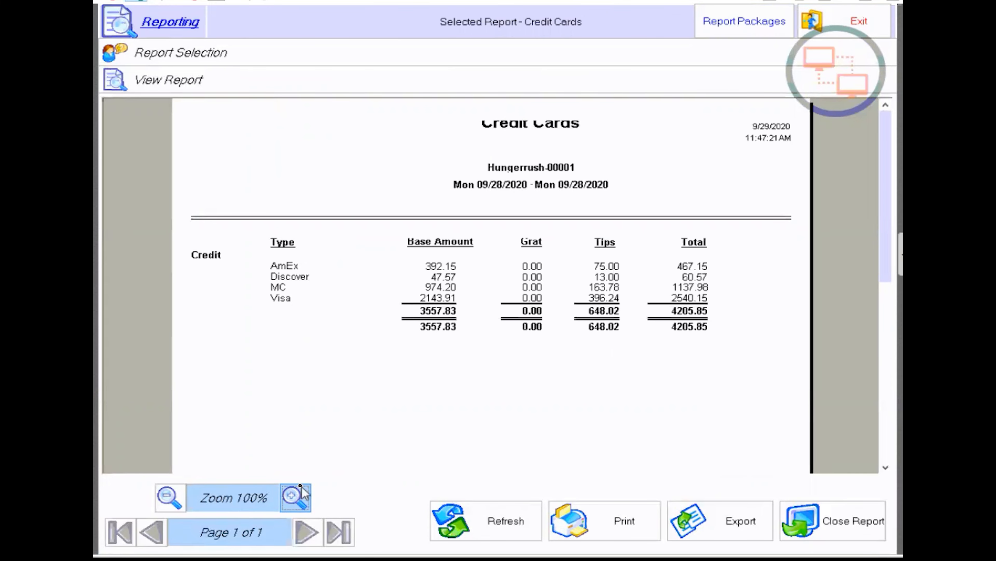
Close the Credit Cards report, look over the list of Sales reports and leave Reporting for the Cash menu.
click(828, 522)
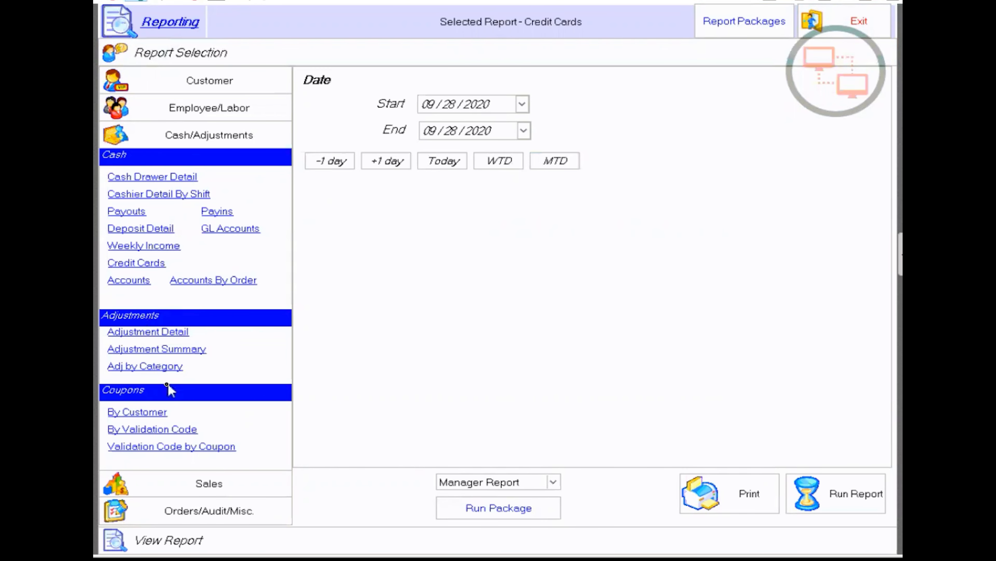
click(164, 475)
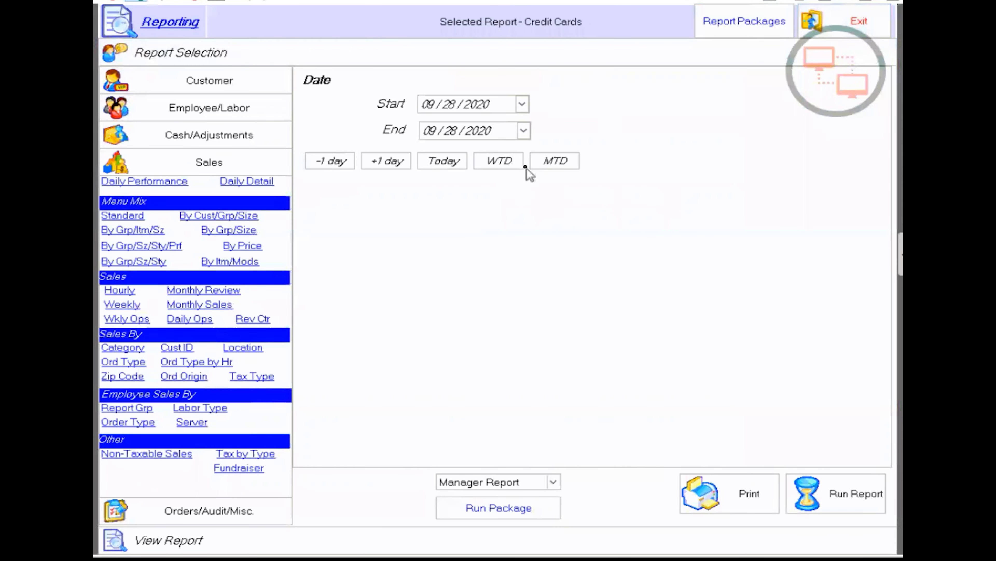
click(843, 20)
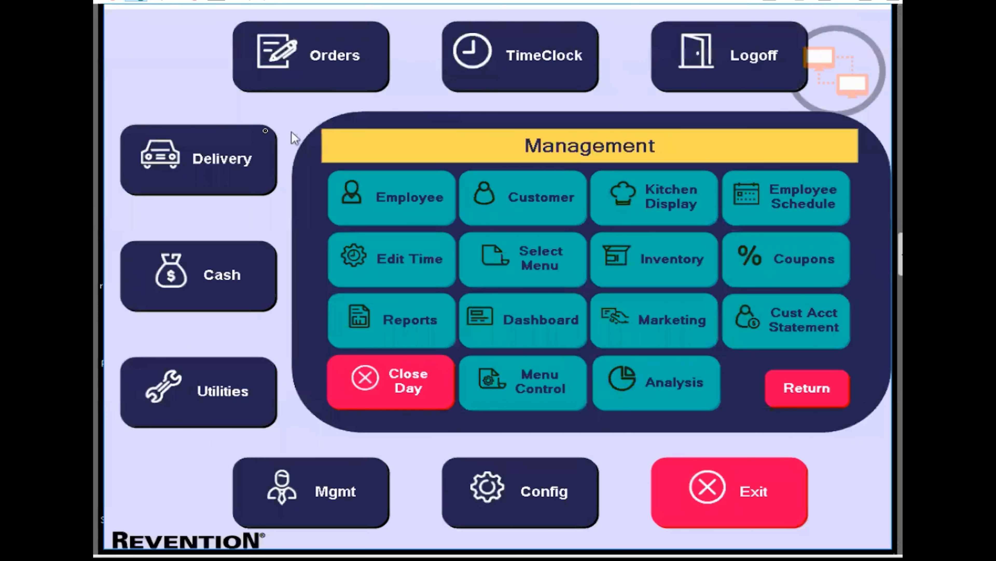
click(173, 259)
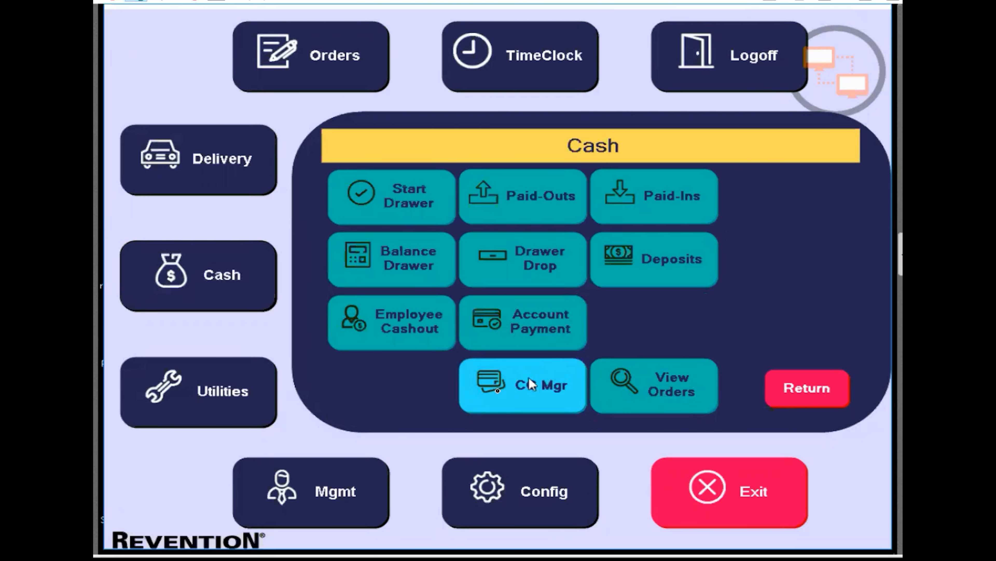
Review the Close Day screen, including its Batch Credit Cards option, and exit without closing the day.
click(320, 495)
click(398, 381)
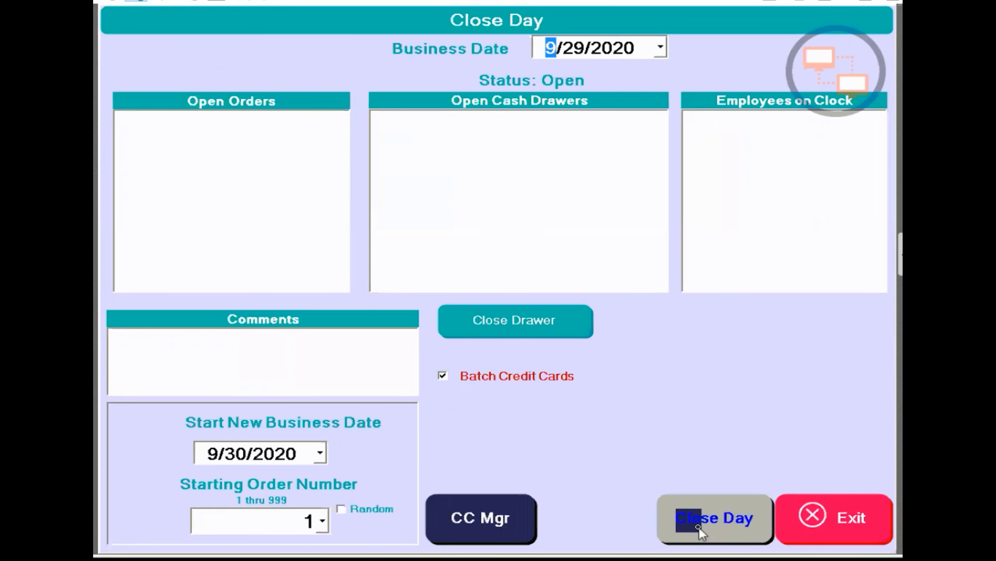
click(819, 535)
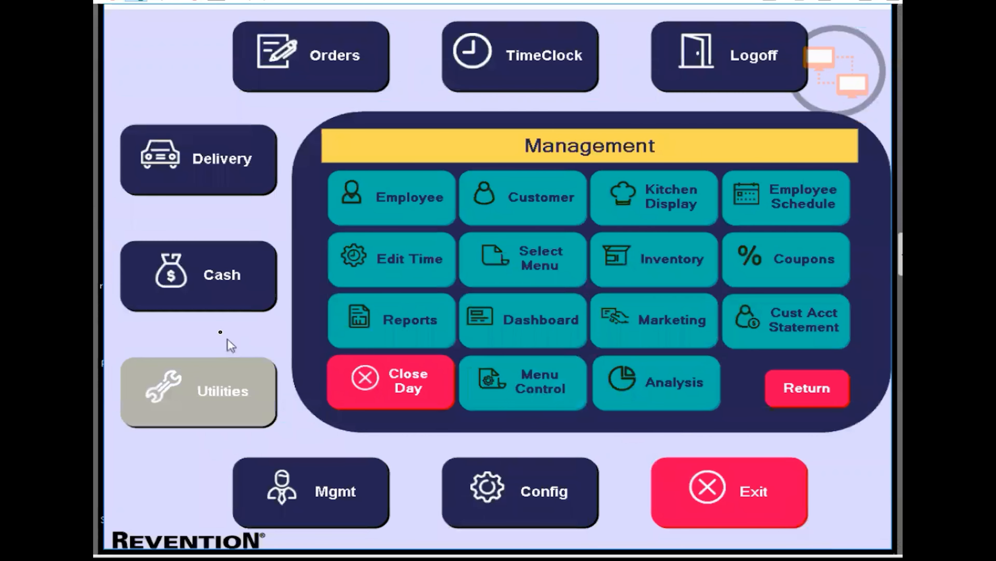
View the Credit Card Manager's batch report for 9/28/2020, and return to the home screen.
click(207, 288)
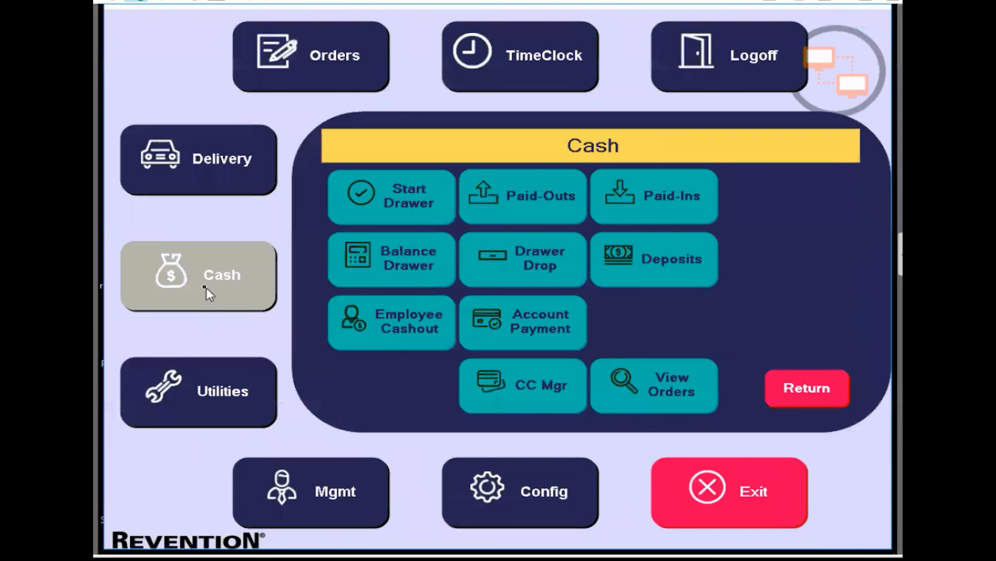
click(562, 397)
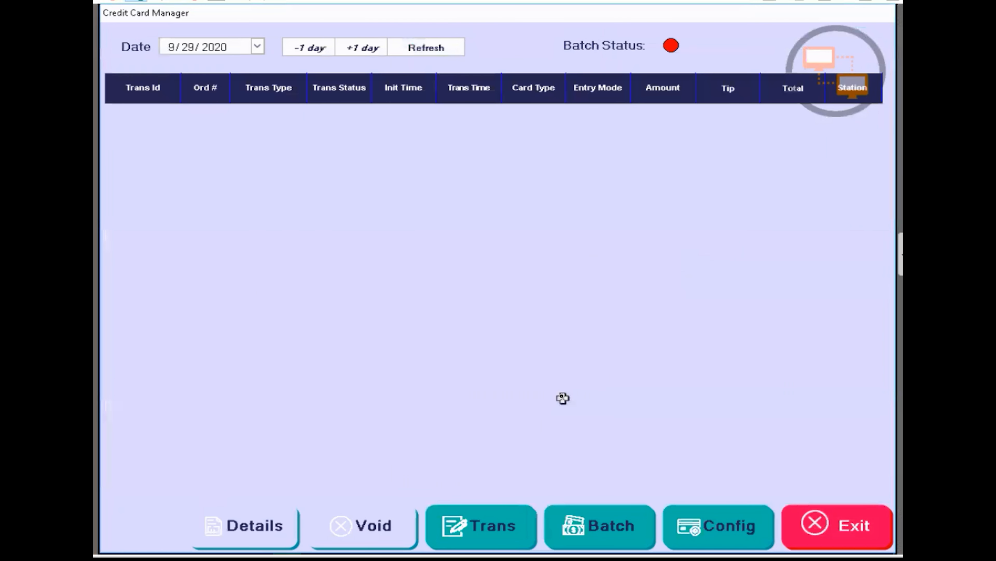
click(310, 48)
click(535, 53)
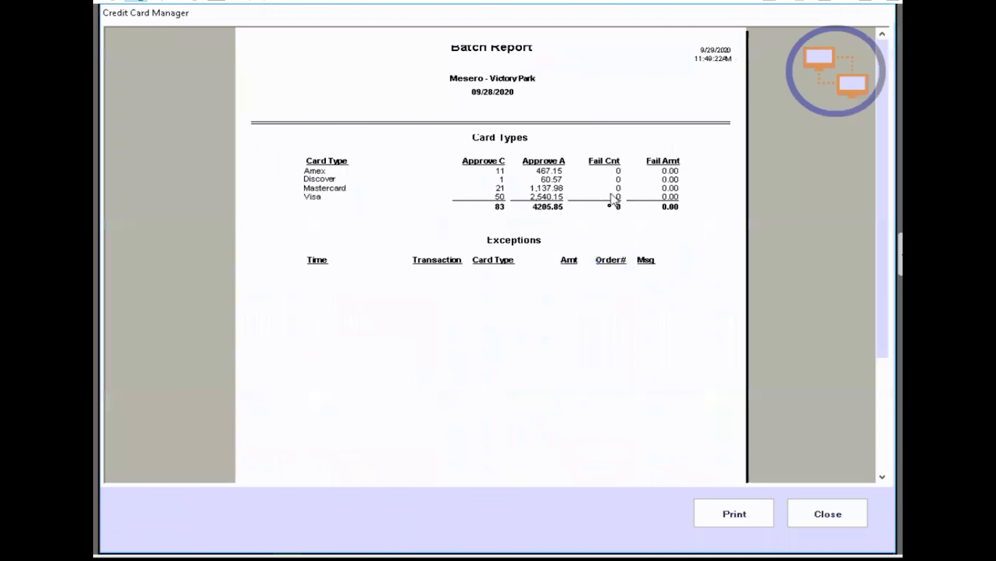
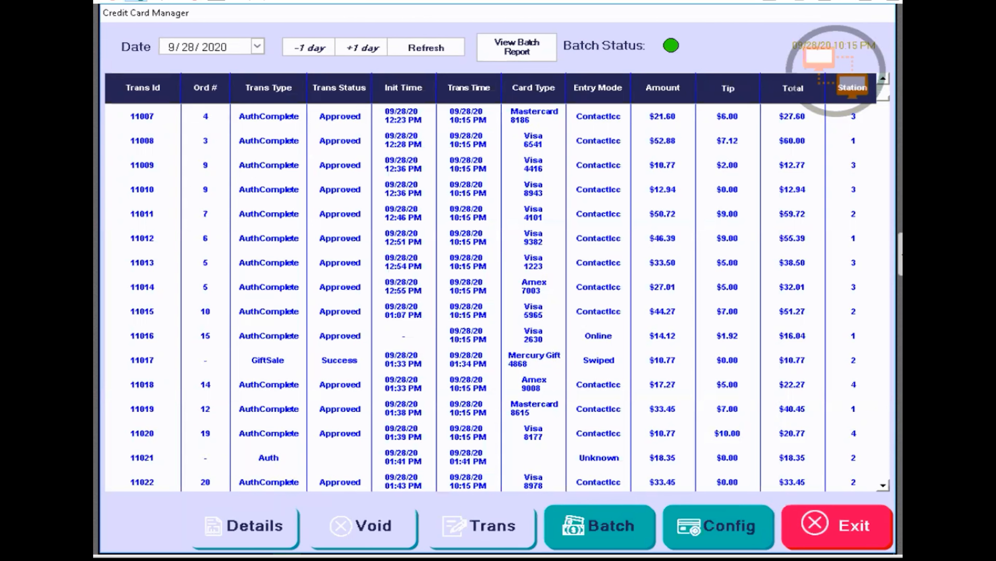
click(845, 526)
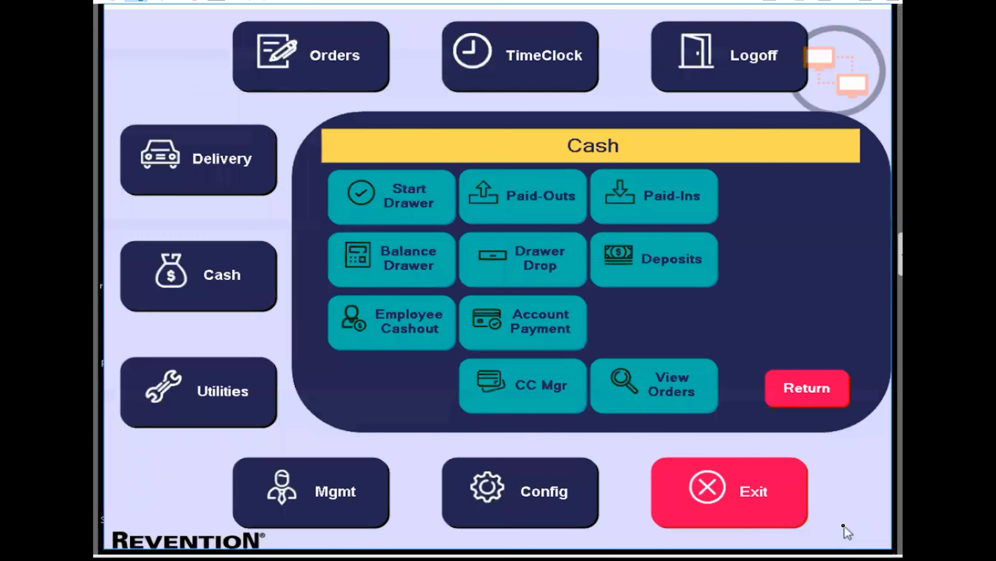
click(818, 397)
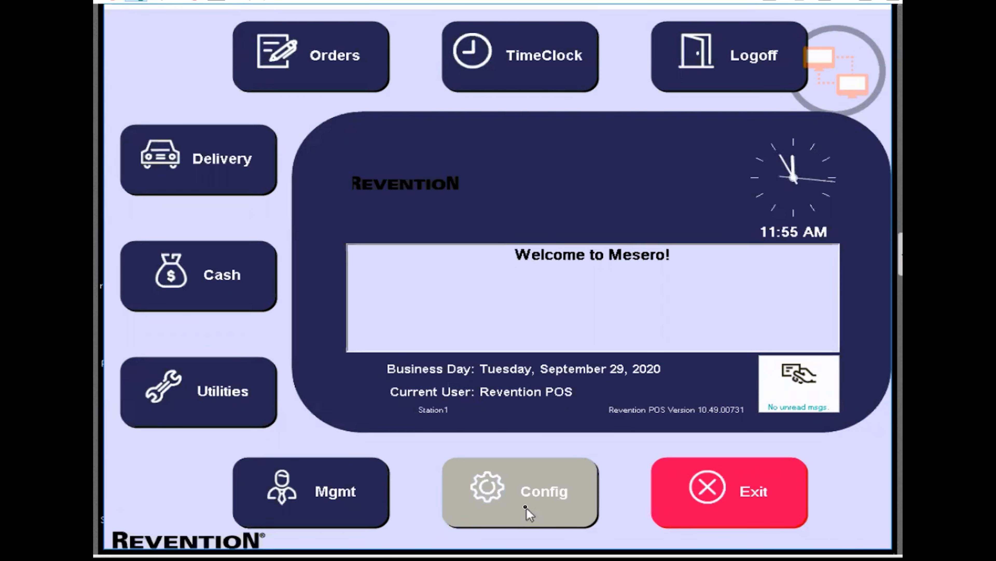
click(526, 508)
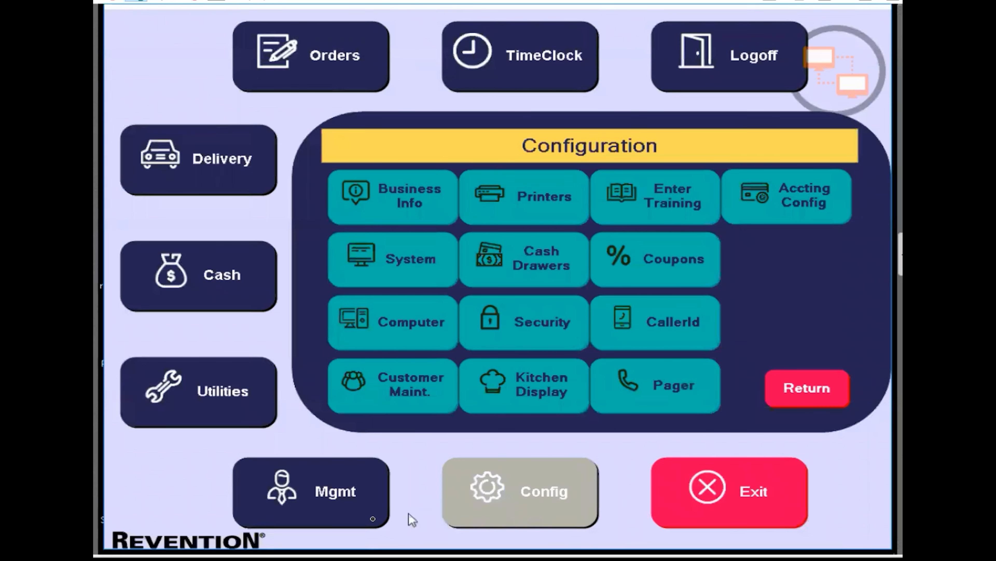
click(811, 383)
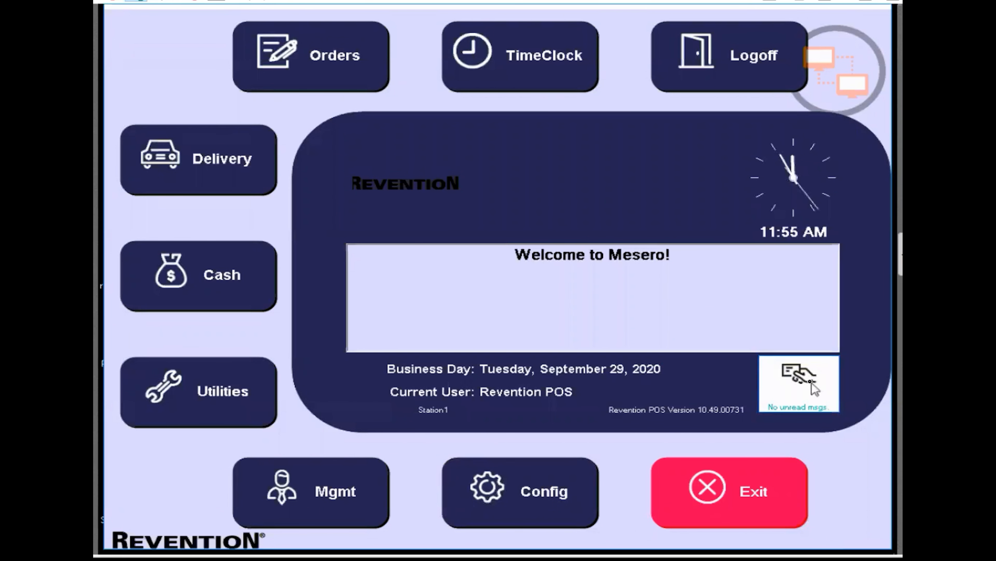